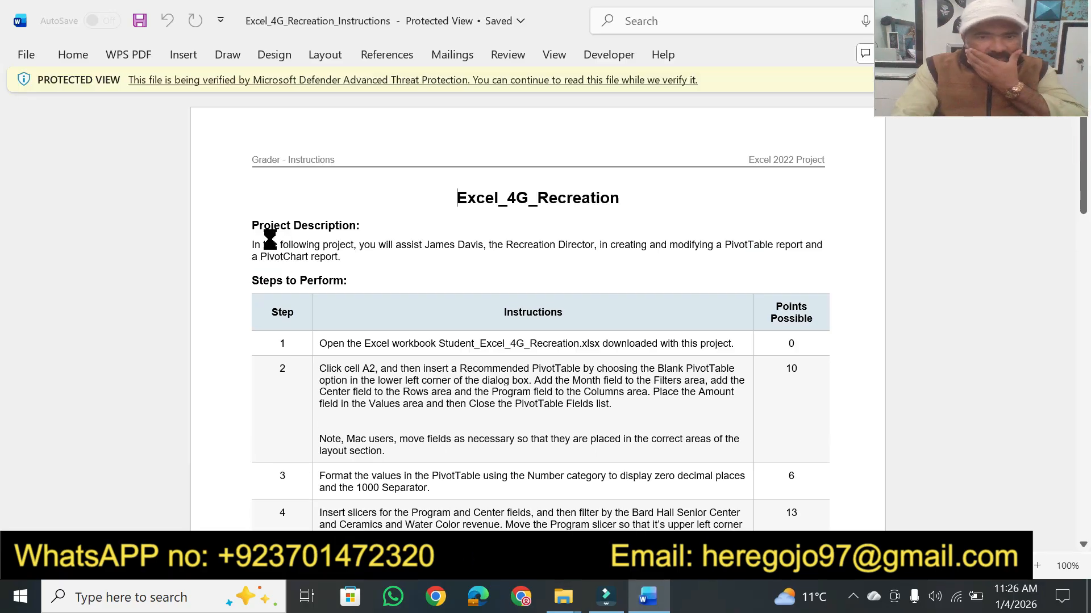
- Enable editing of the instructions document and enlarge its view to 150%
click(806, 80)
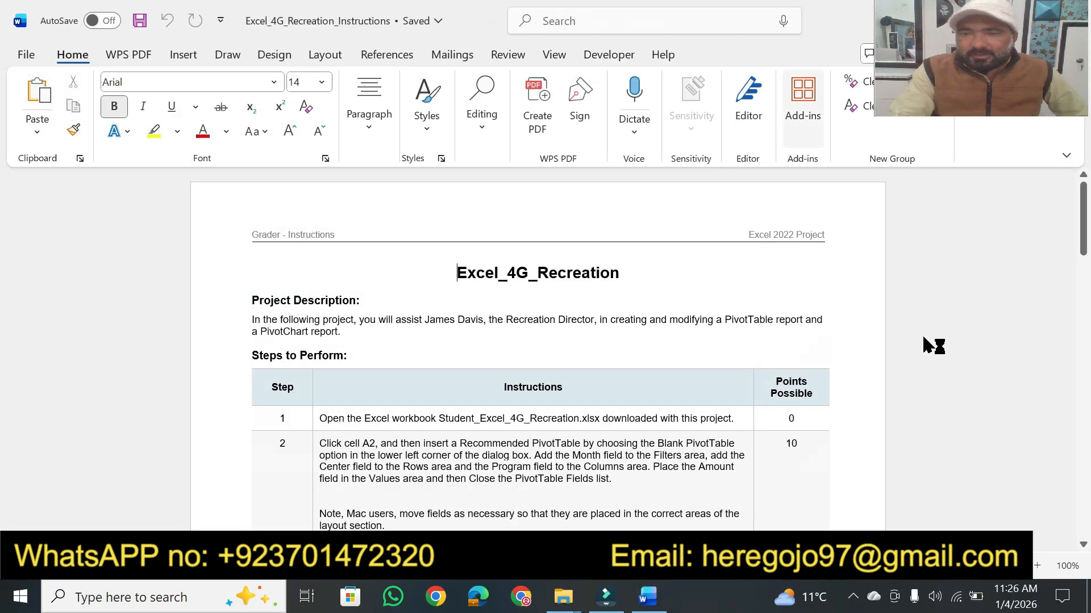
click(1037, 566)
click(1037, 565)
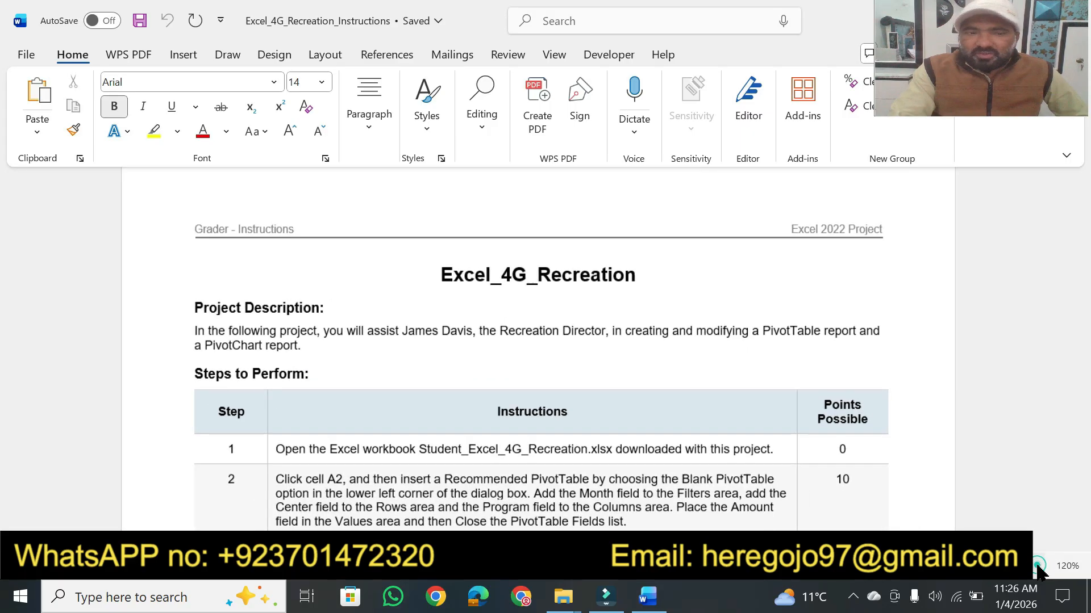
click(1037, 566)
click(1037, 565)
click(1036, 566)
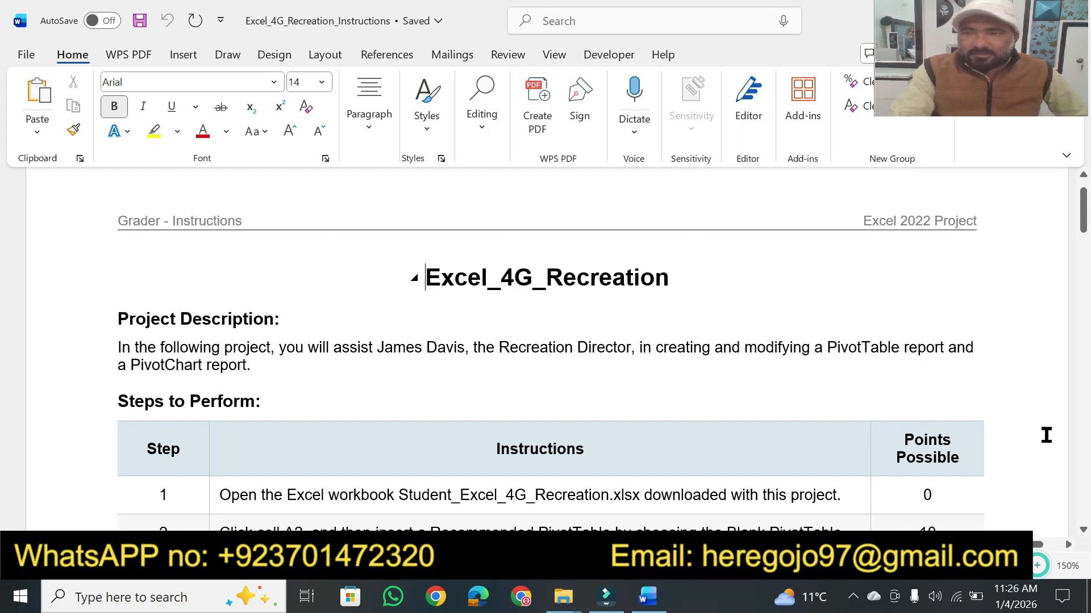
- Set the title Excel_4G_Recreation to font size 26 and highlight it in yellow
drag(1085, 229, 1085, 235)
drag(426, 237, 627, 244)
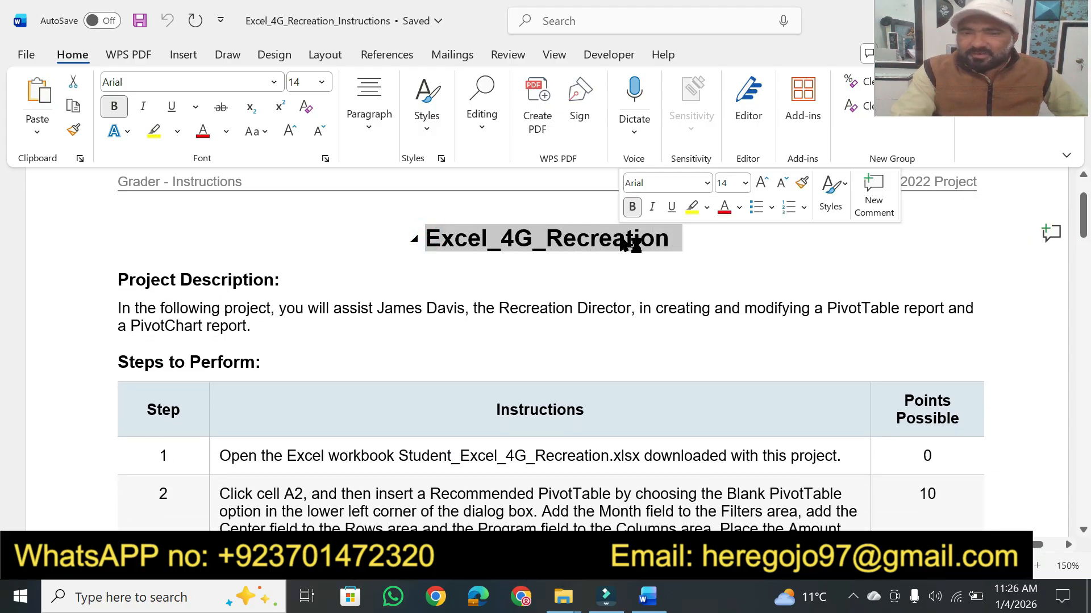
click(731, 182)
text(20)
key(Return)
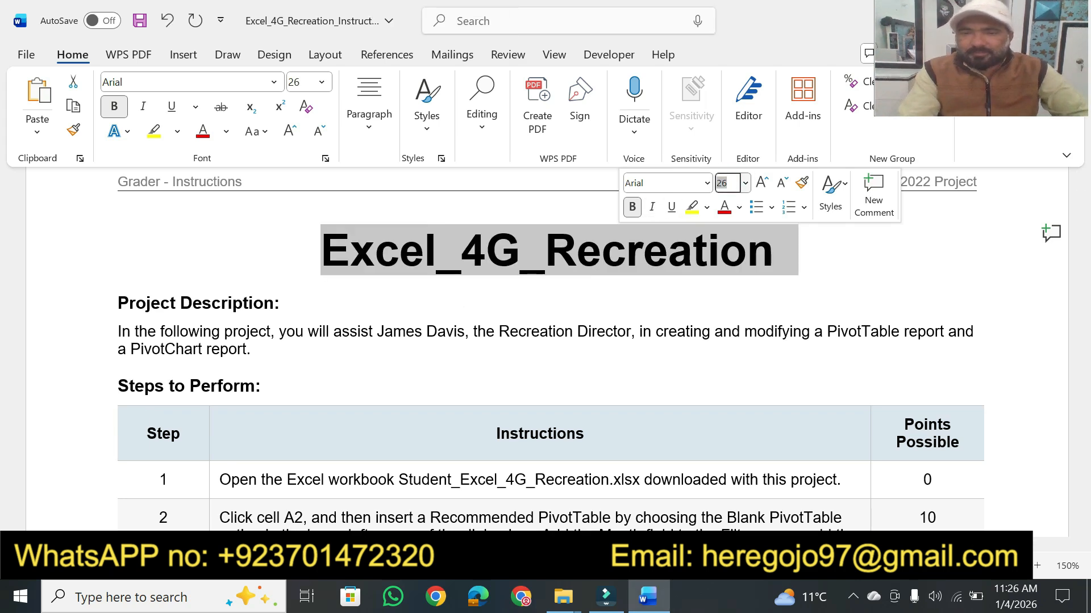
click(689, 206)
click(346, 292)
- Set the "Project Description:" heading to font size 16 and highlight it in yellow
drag(121, 300, 281, 304)
click(387, 252)
key(Return)
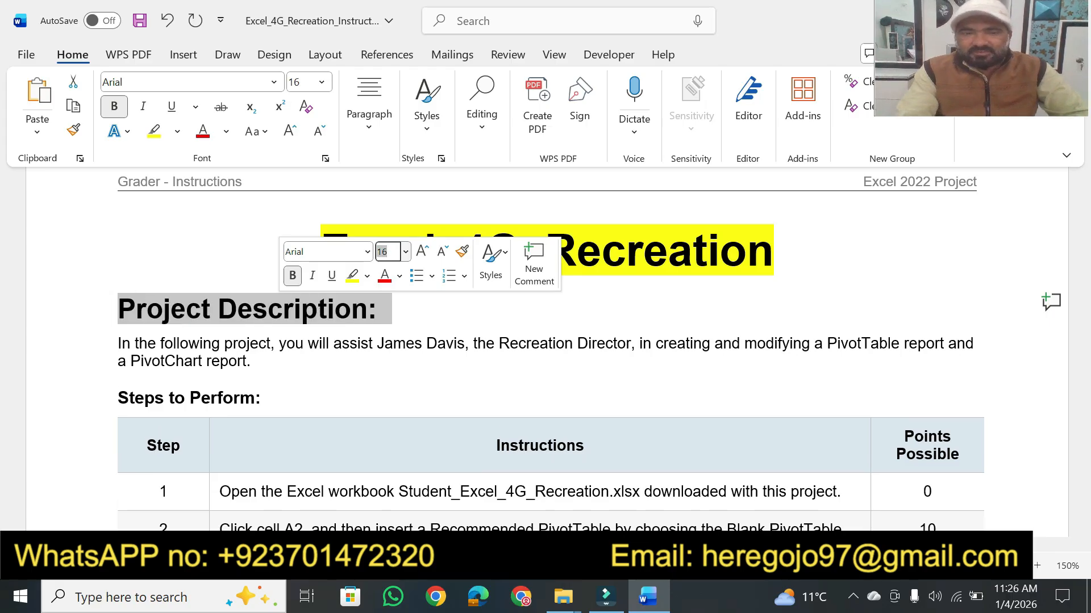
click(353, 278)
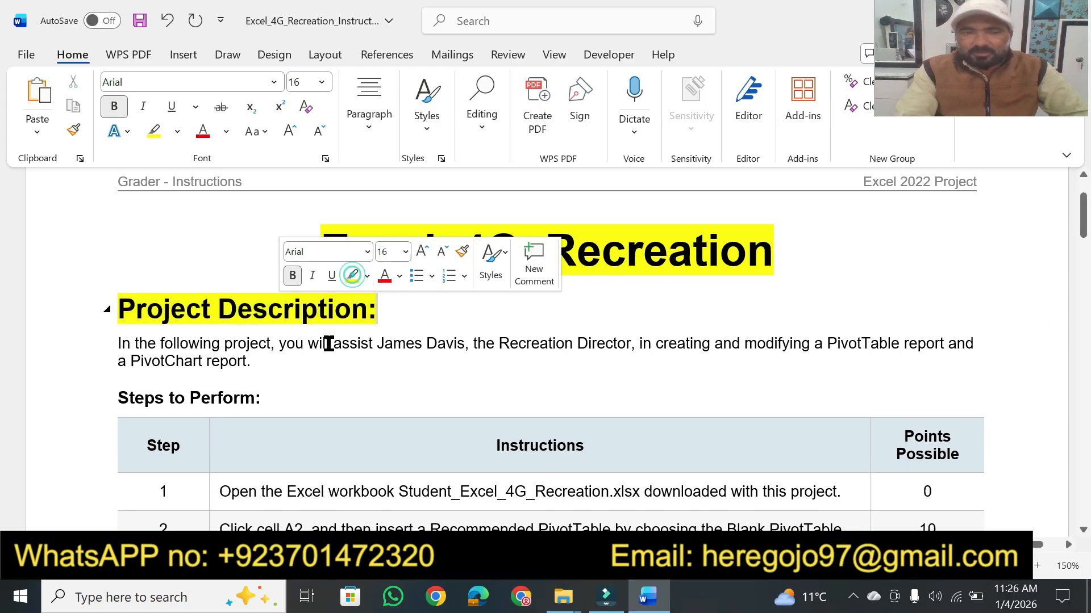
click(312, 368)
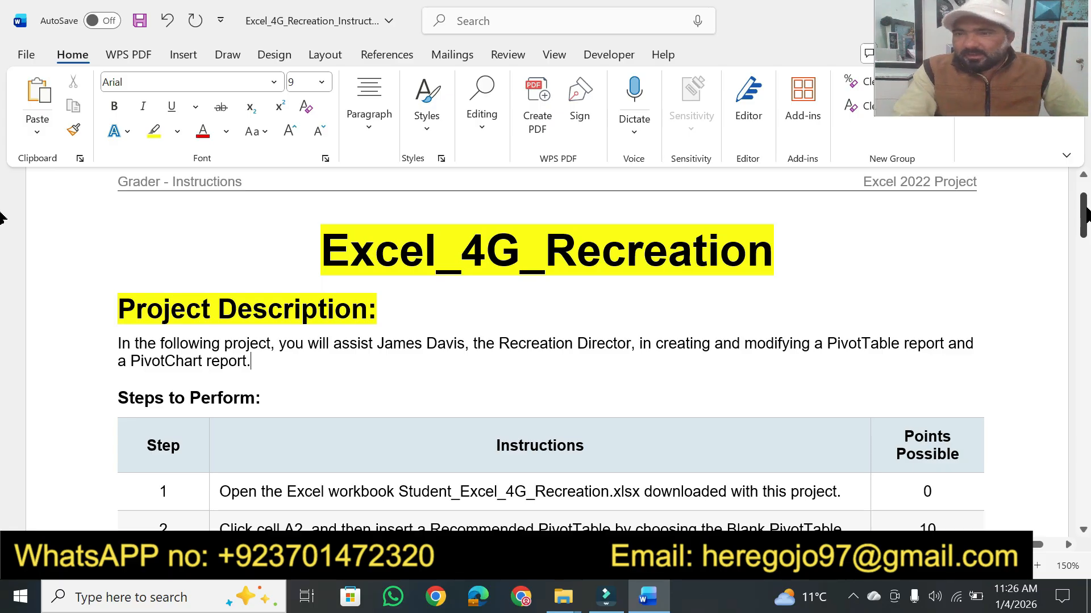
- Highlight the step 18 instruction "Save and close the file, and then submit for grading" in yellow
drag(1085, 216, 1080, 442)
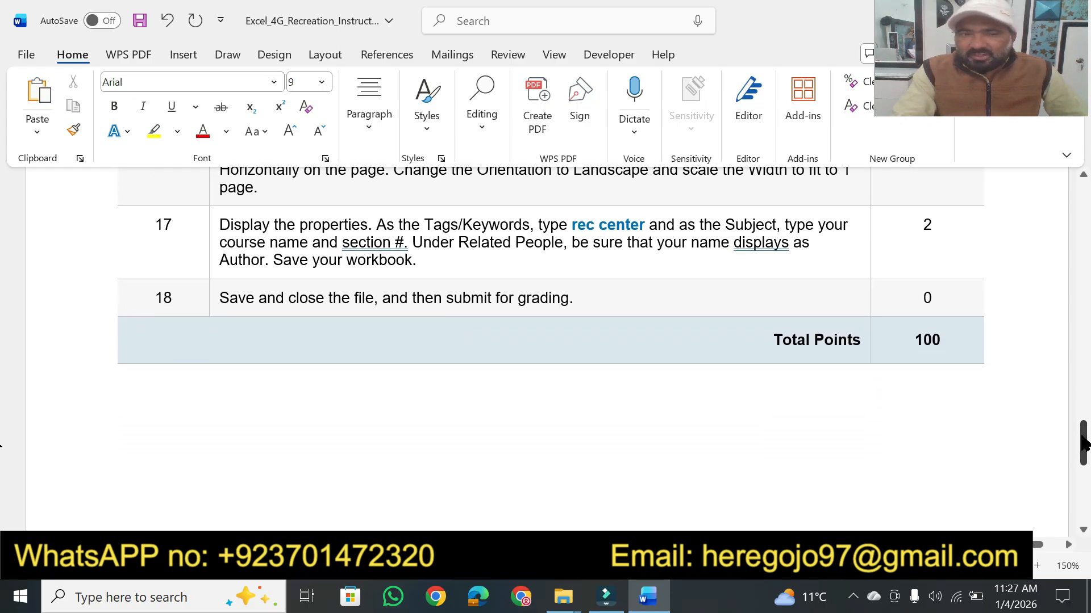
drag(1085, 449, 1085, 454)
drag(221, 257, 538, 260)
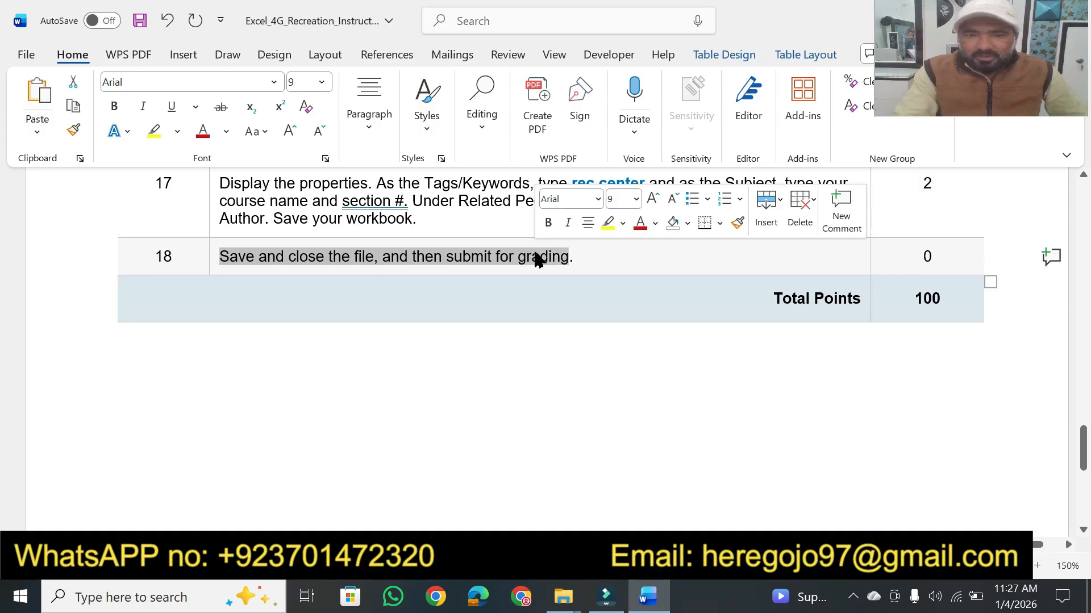
click(608, 226)
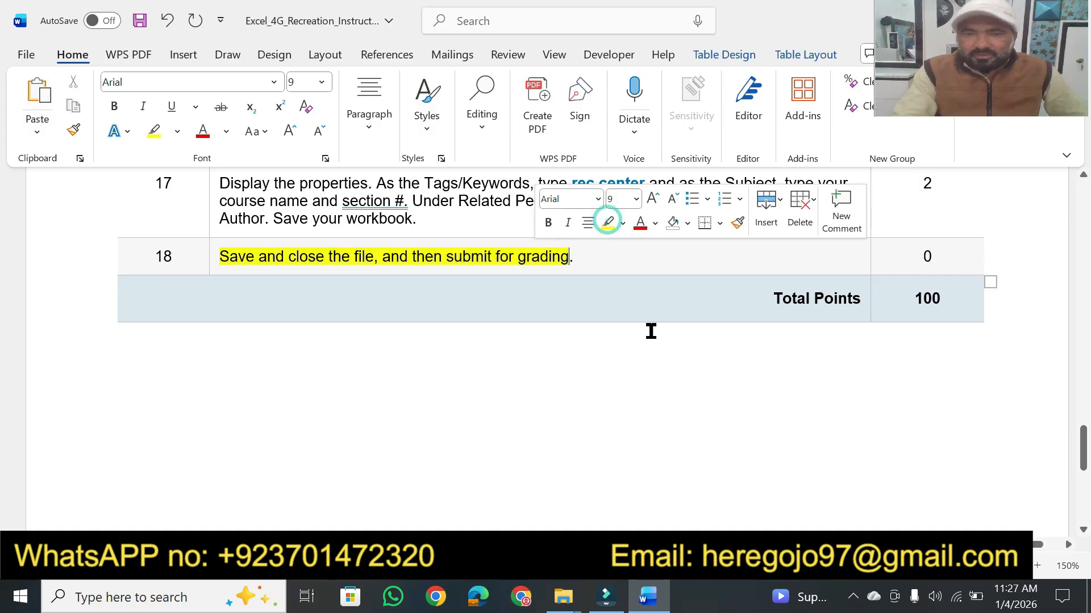
click(653, 342)
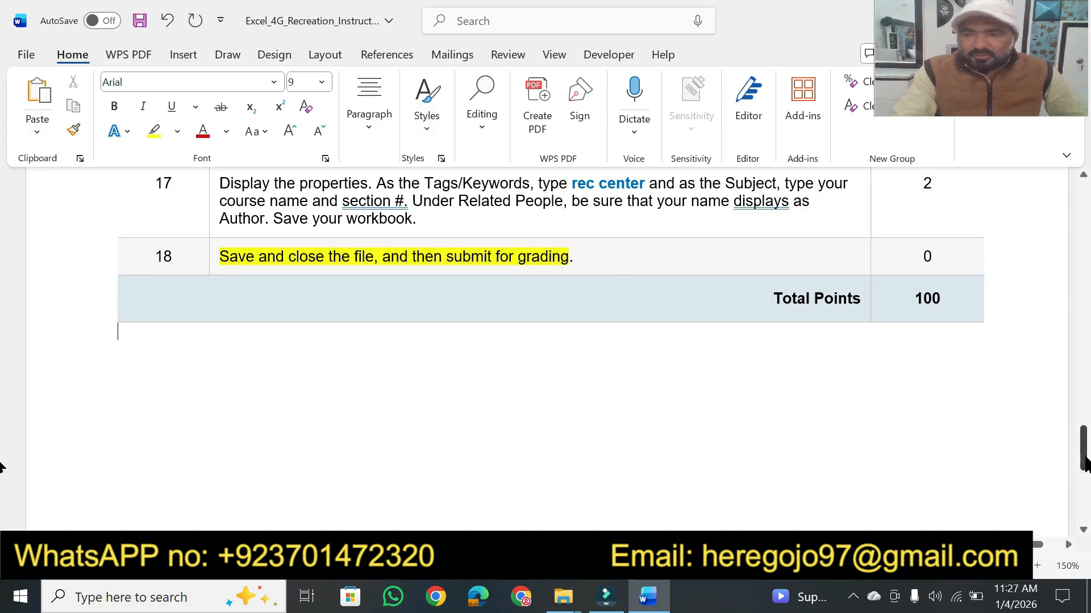
- Highlight the key phrases of the project description paragraph in yellow, including "creating and modifying a PivotTable report" and "PivotChart report"
drag(1085, 463, 1081, 218)
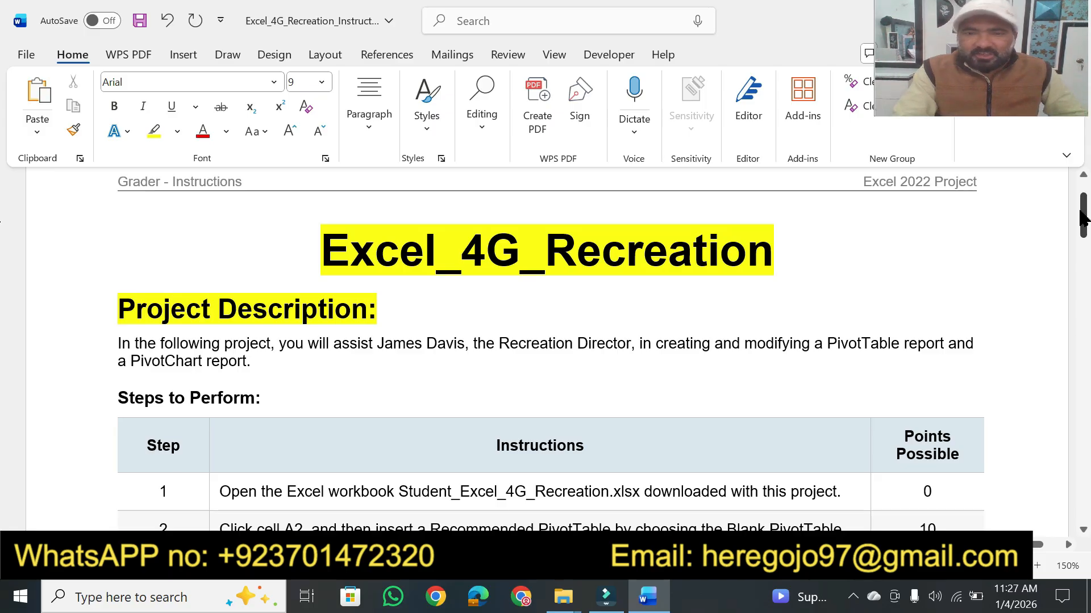
drag(1082, 219, 1082, 224)
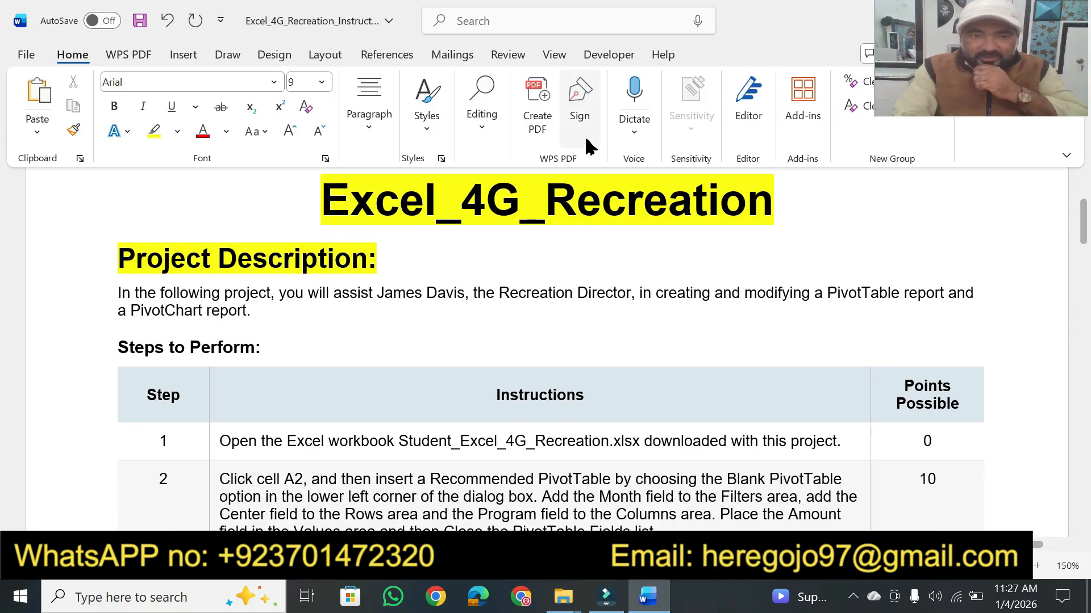
click(153, 131)
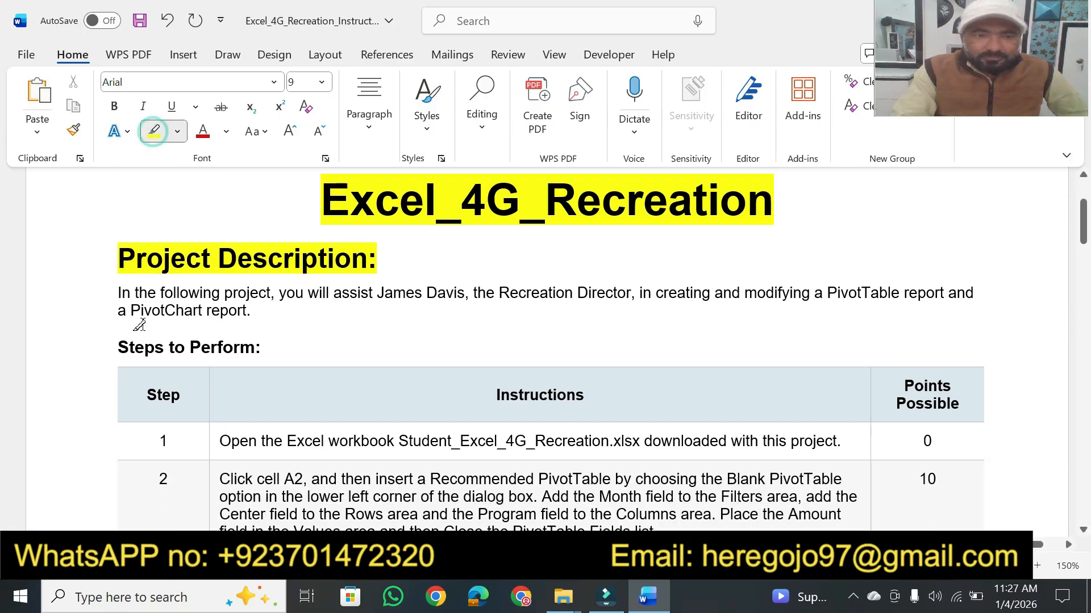
mouse_move(117, 295)
mouse_down()
mouse_move(791, 295)
mouse_move(940, 280)
mouse_up()
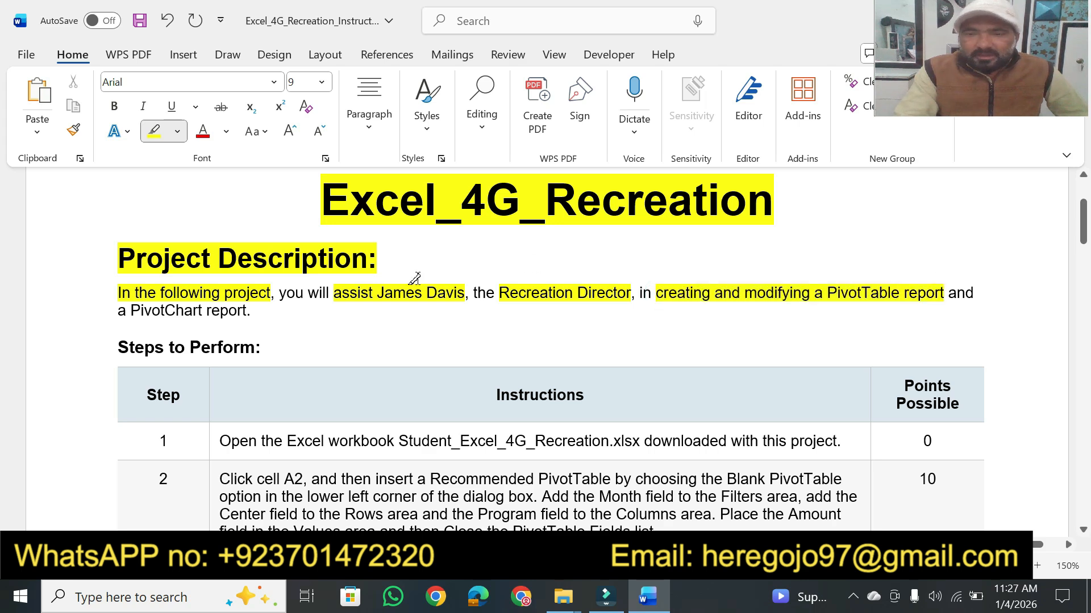
drag(130, 311, 250, 316)
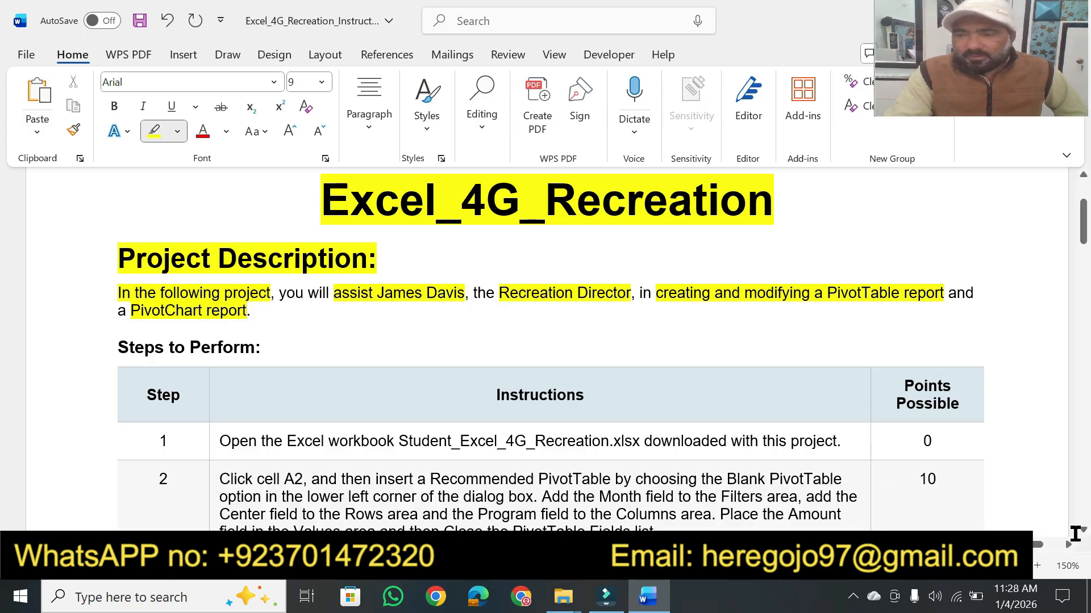
- Highlight the "Steps to Perform:" heading, the Instructions column header and the step 1 text up to "downloaded with" in yellow
scroll(1084, 531, down, 3)
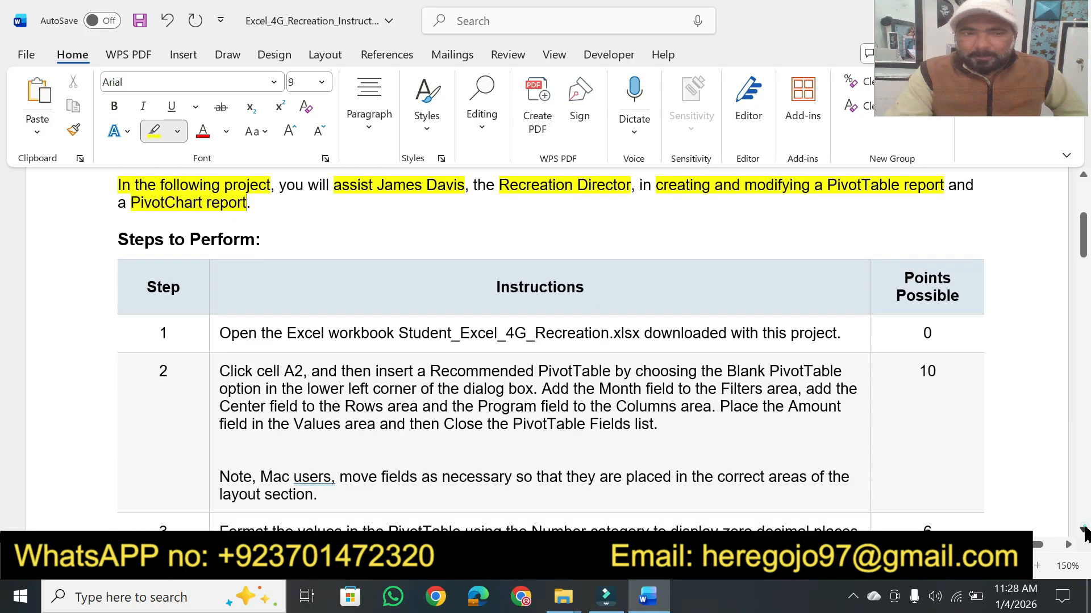
scroll(1083, 531, down, 1)
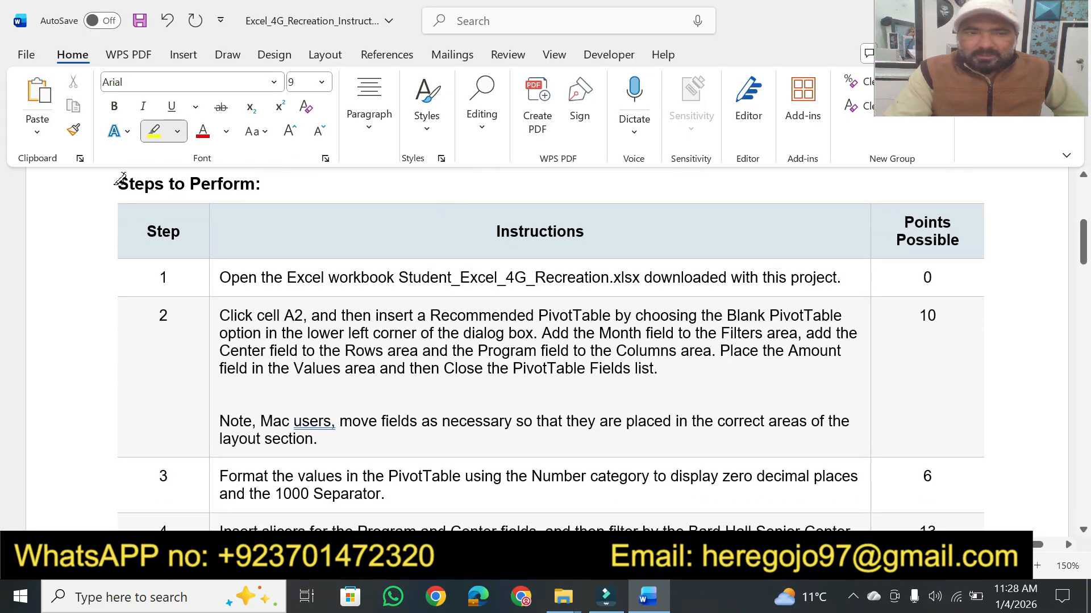
drag(121, 179, 261, 183)
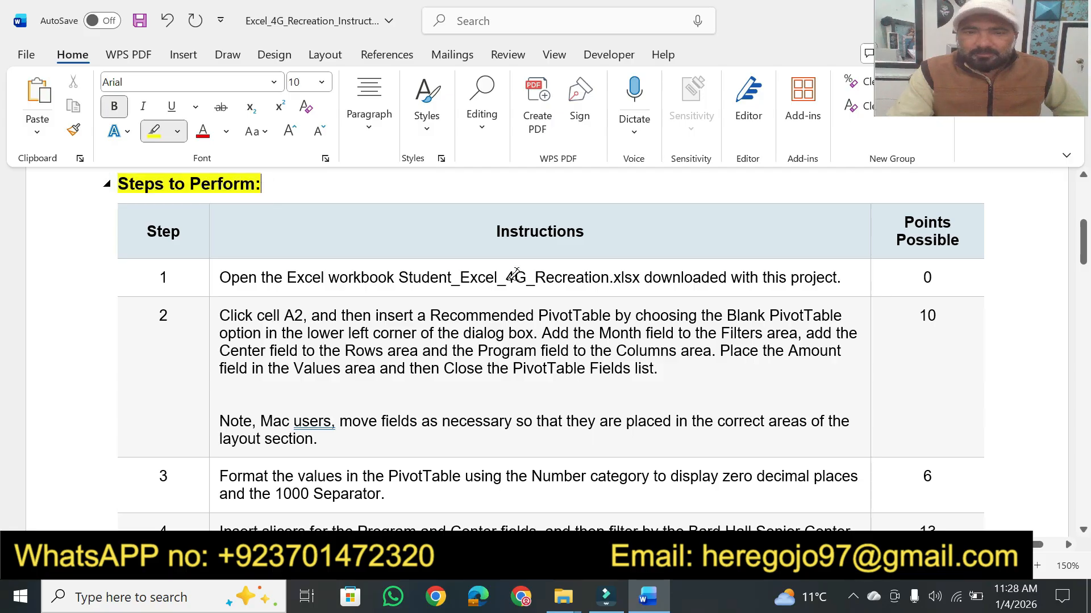
drag(493, 232, 585, 231)
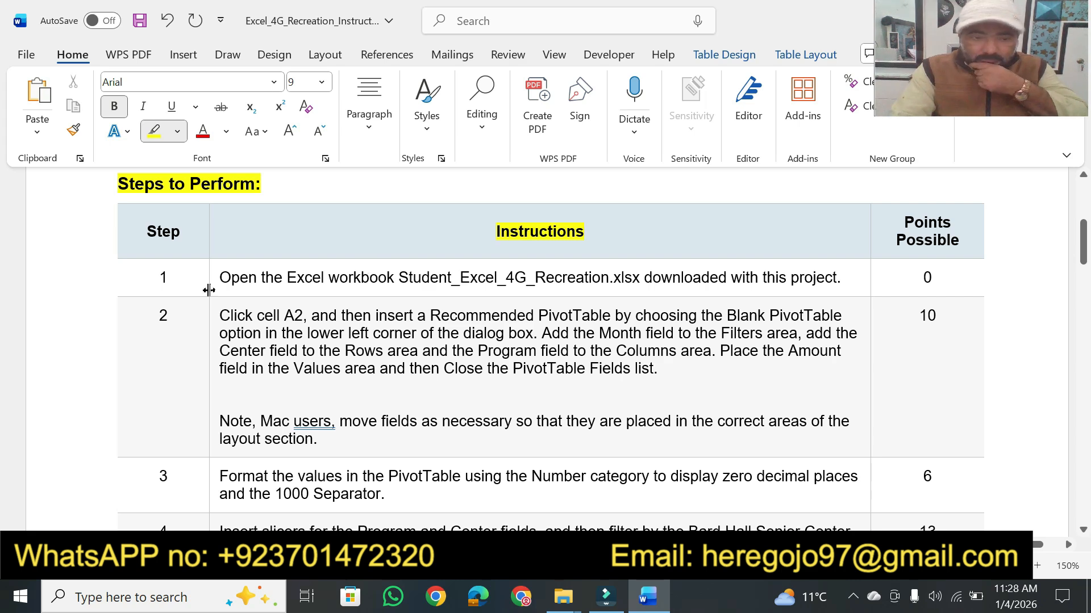
mouse_move(223, 278)
mouse_down()
mouse_move(336, 268)
mouse_move(747, 271)
mouse_up()
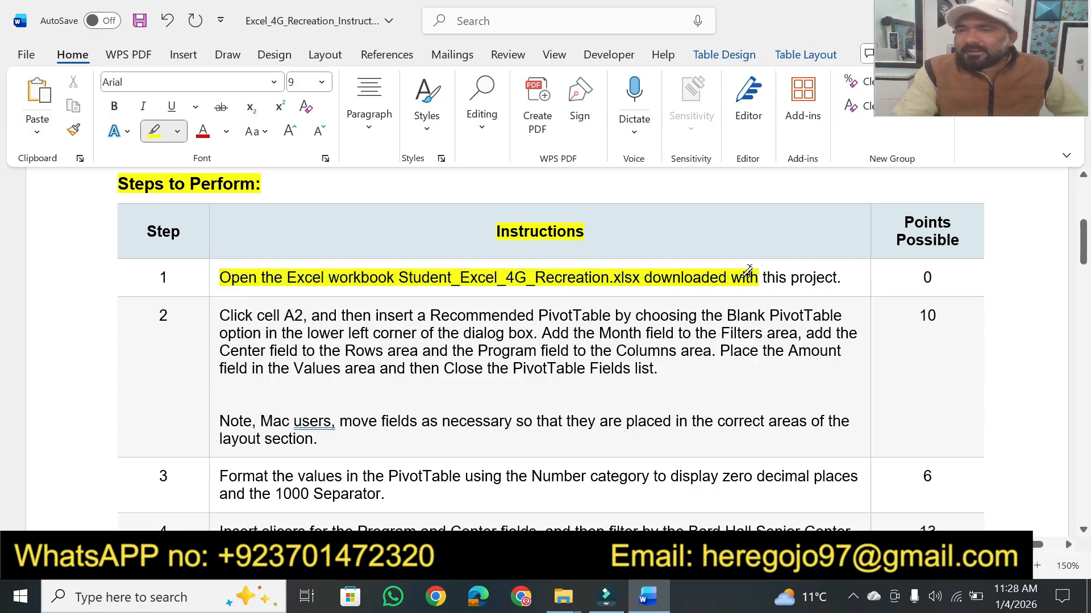
- Open the Excel_4G_Recreation workbook from the project folder in File Explorer and enable its editing and external content
click(563, 596)
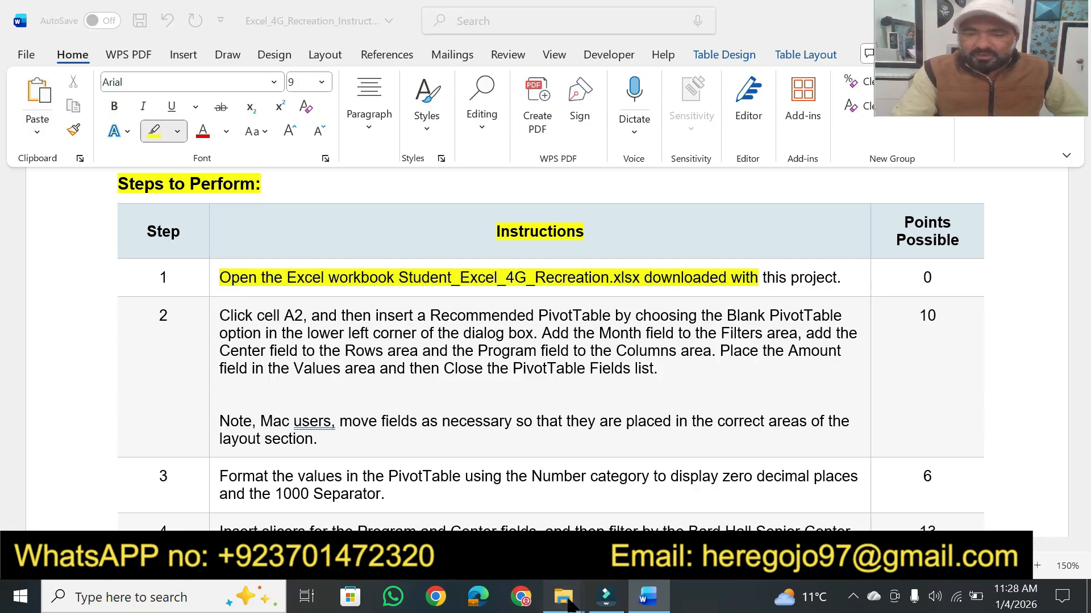
click(636, 500)
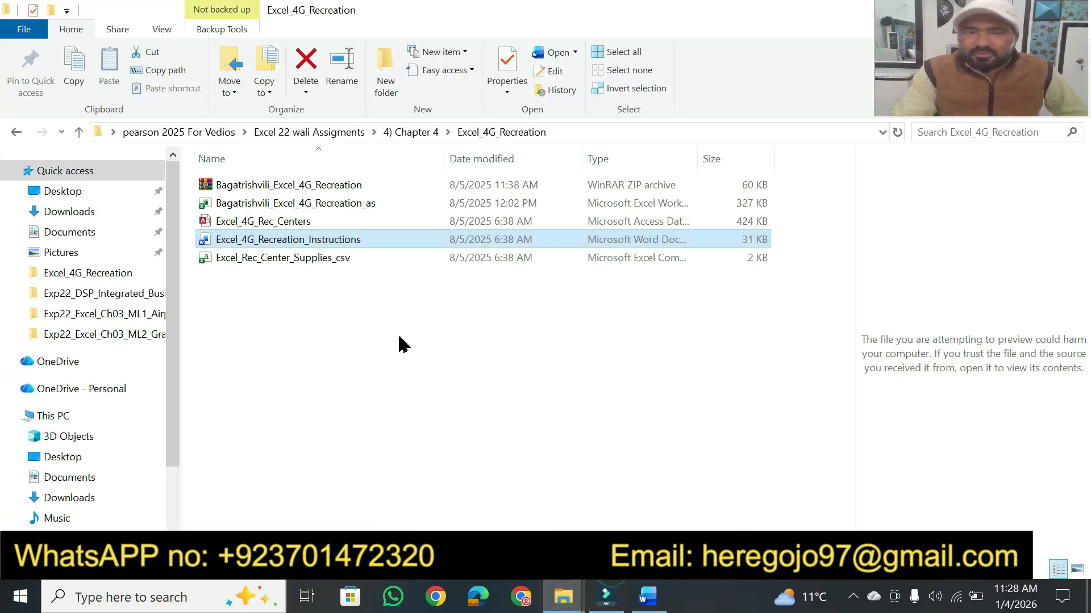
double_click(317, 203)
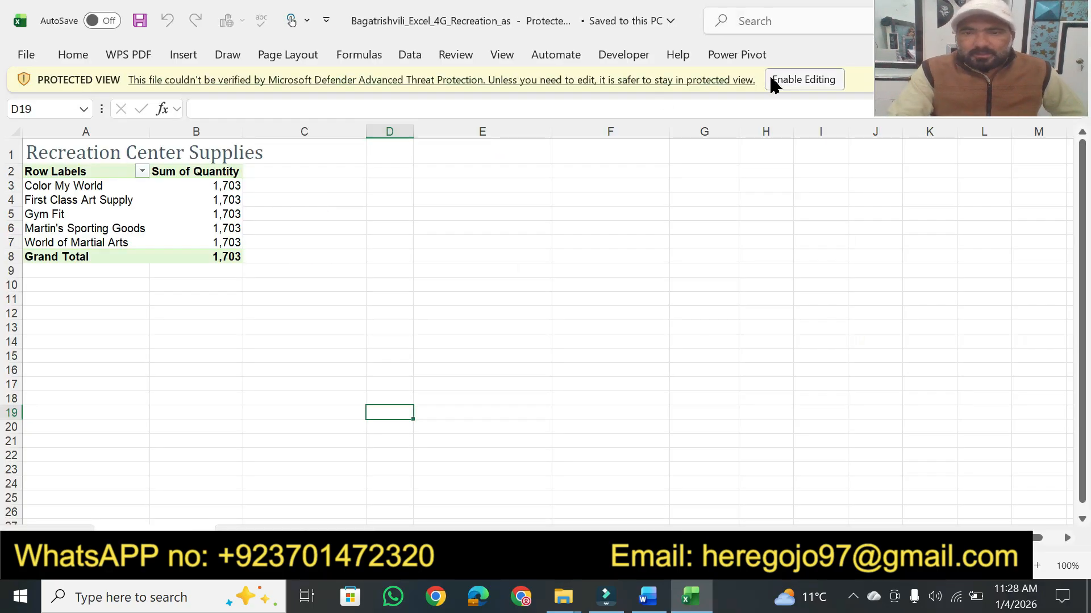
click(783, 80)
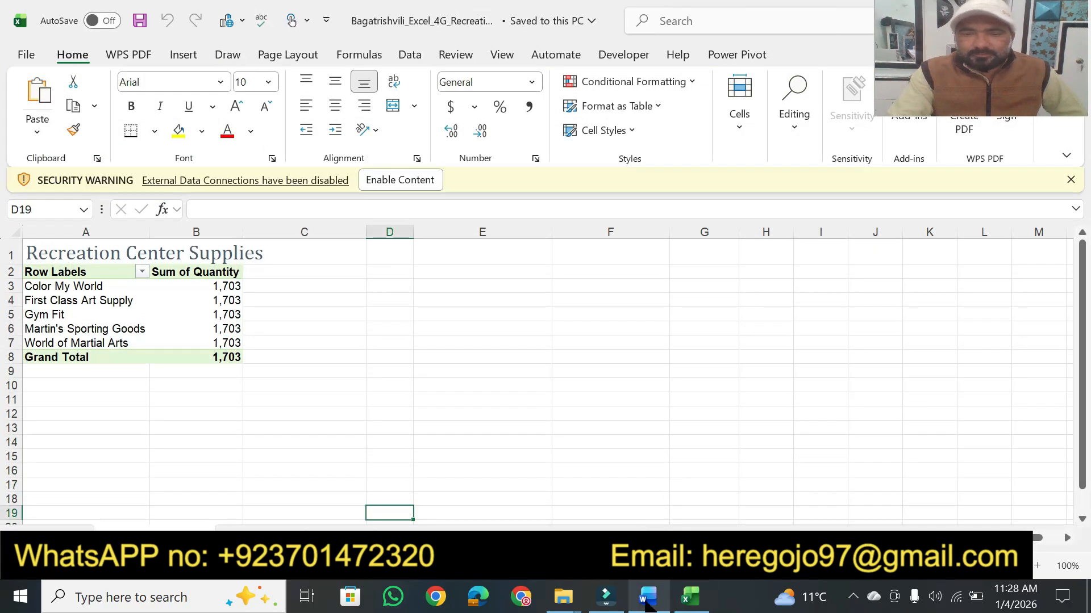
click(420, 181)
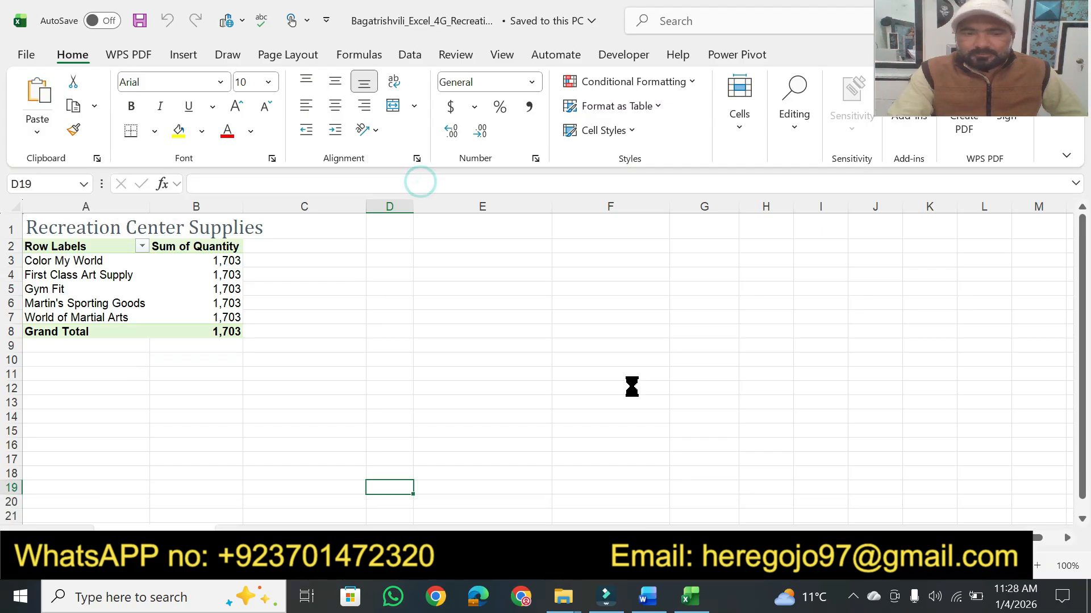
- Return to the Word instructions and highlight step 2's phrases on cell A2, the Blank PivotTable and the dialog box's lower left corner
click(654, 597)
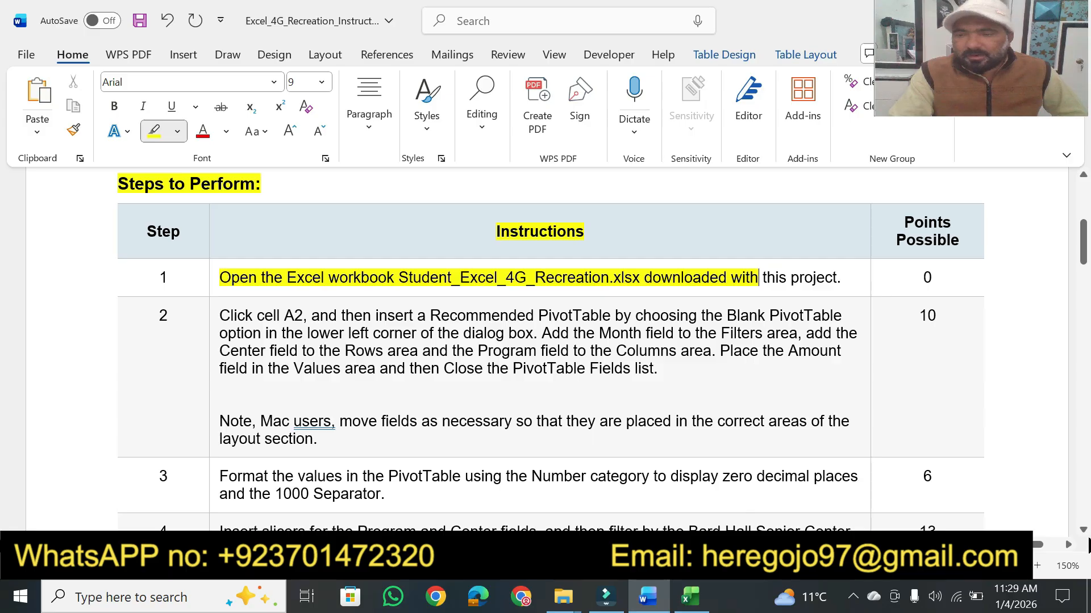
scroll(1086, 539, down, 3)
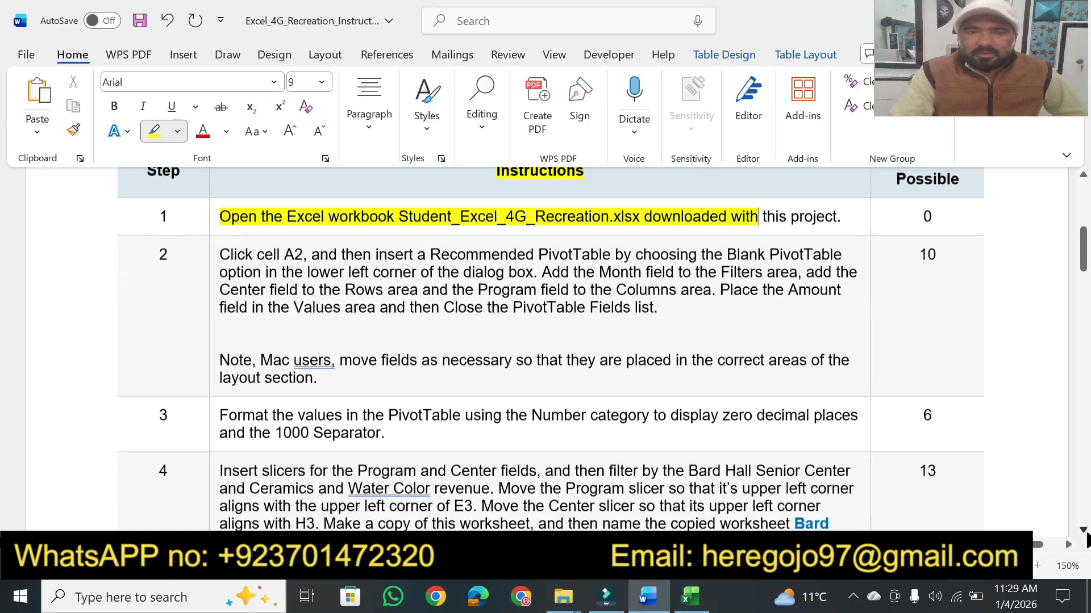
click(1086, 535)
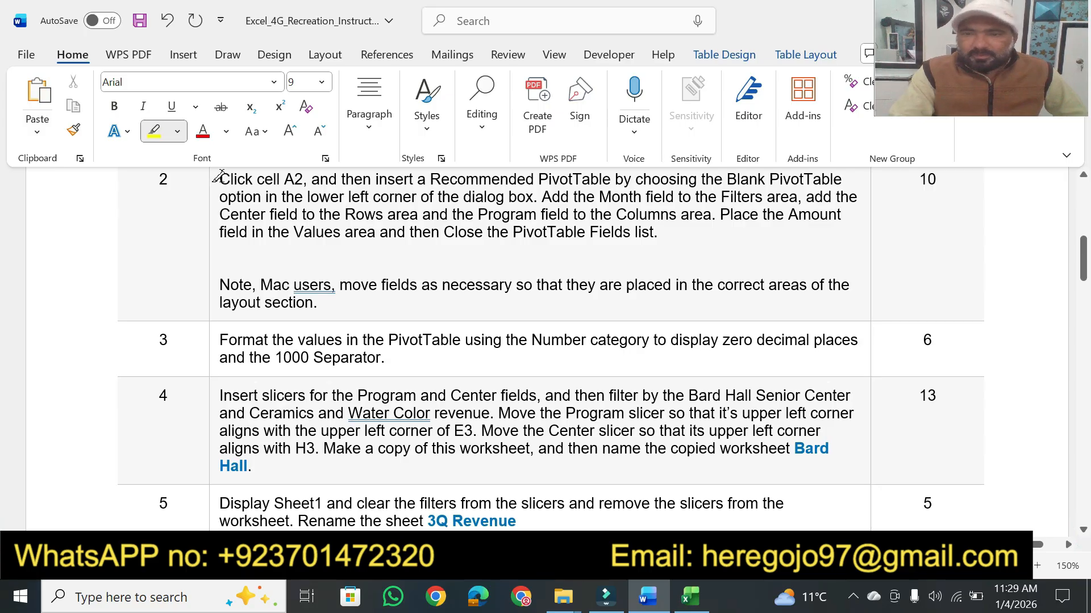
mouse_move(219, 177)
mouse_down()
mouse_move(607, 180)
mouse_move(589, 174)
mouse_move(786, 168)
mouse_up()
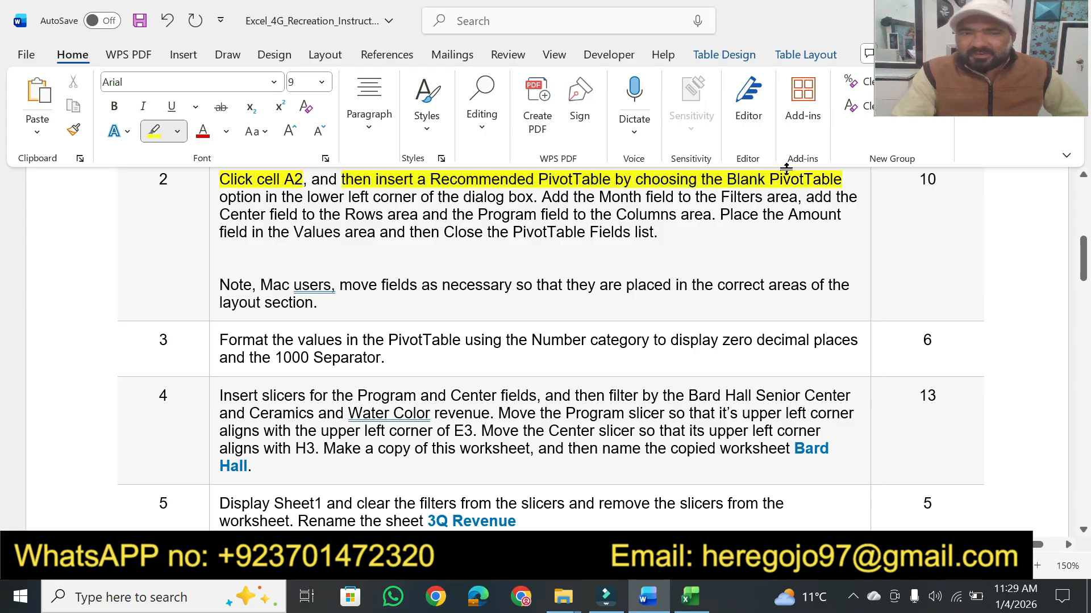
drag(278, 193, 532, 200)
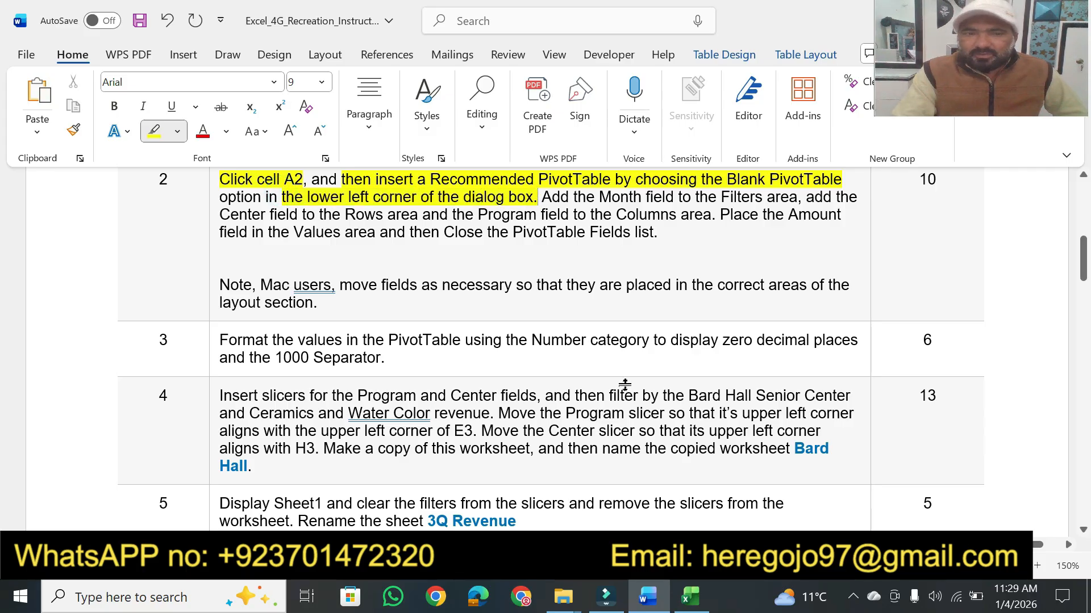
- Switch to the Excel workbook and look through its sheets for the PivotTable of amounts by center and program
click(691, 596)
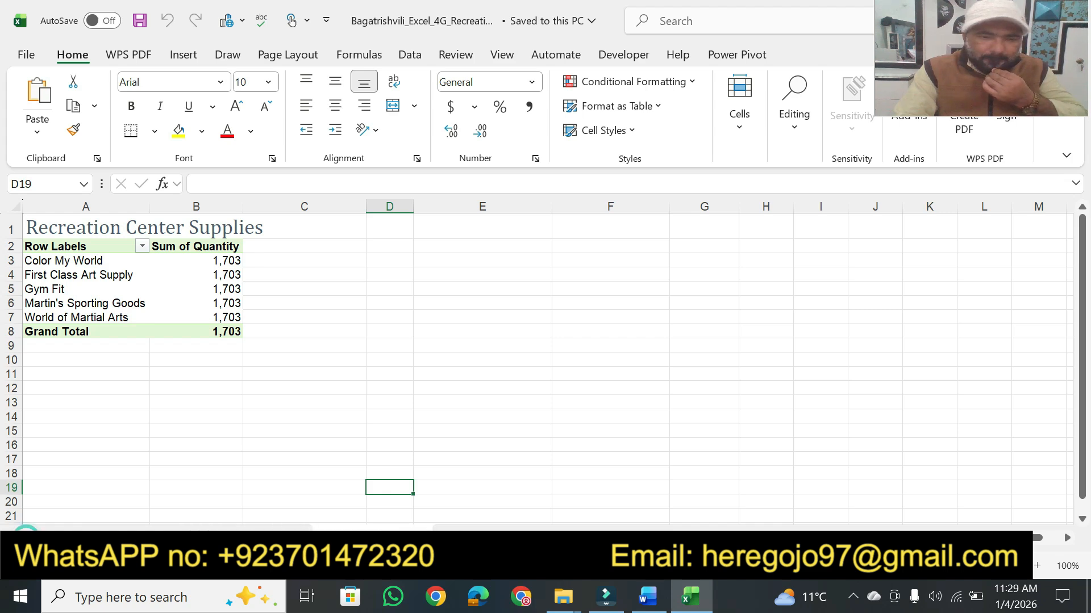
click(160, 537)
click(239, 537)
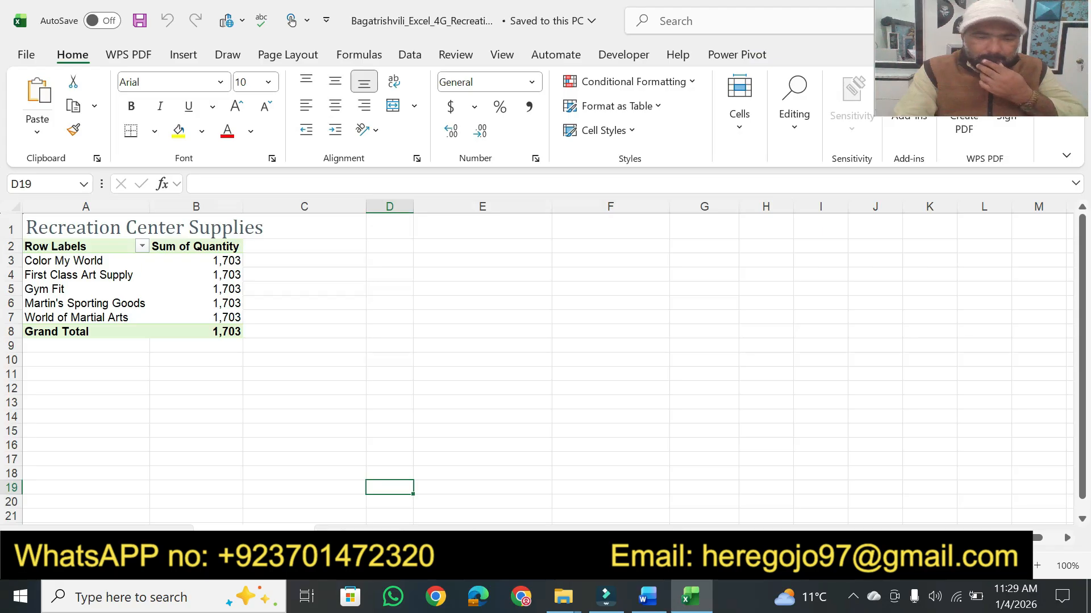
click(361, 538)
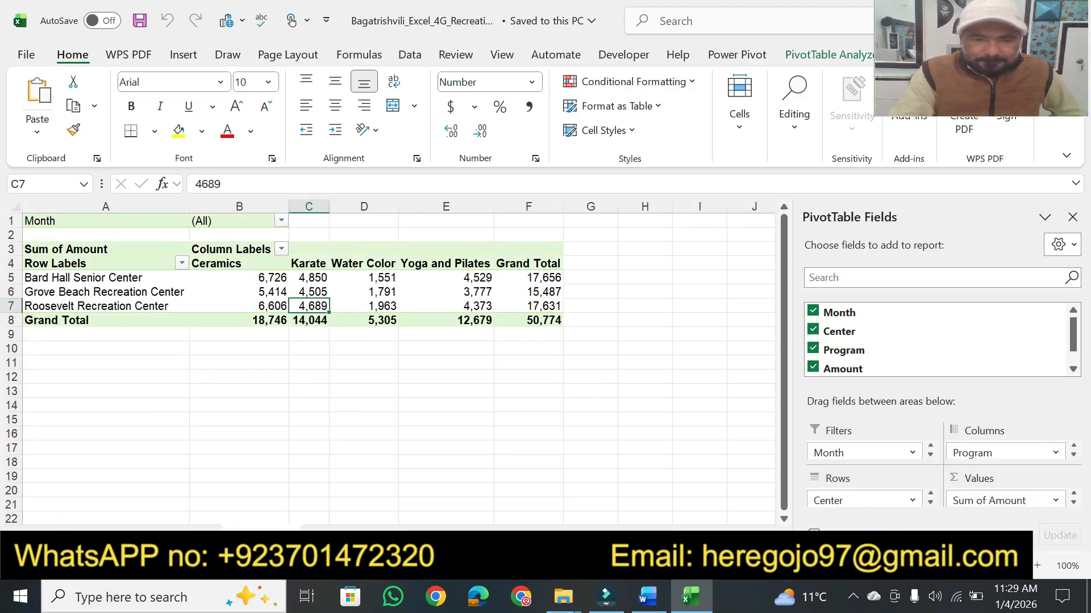
- Look over the workbook's filtered slicer, revenue and supplies PivotTable sheets and reread step 2 in the Word instructions
click(341, 530)
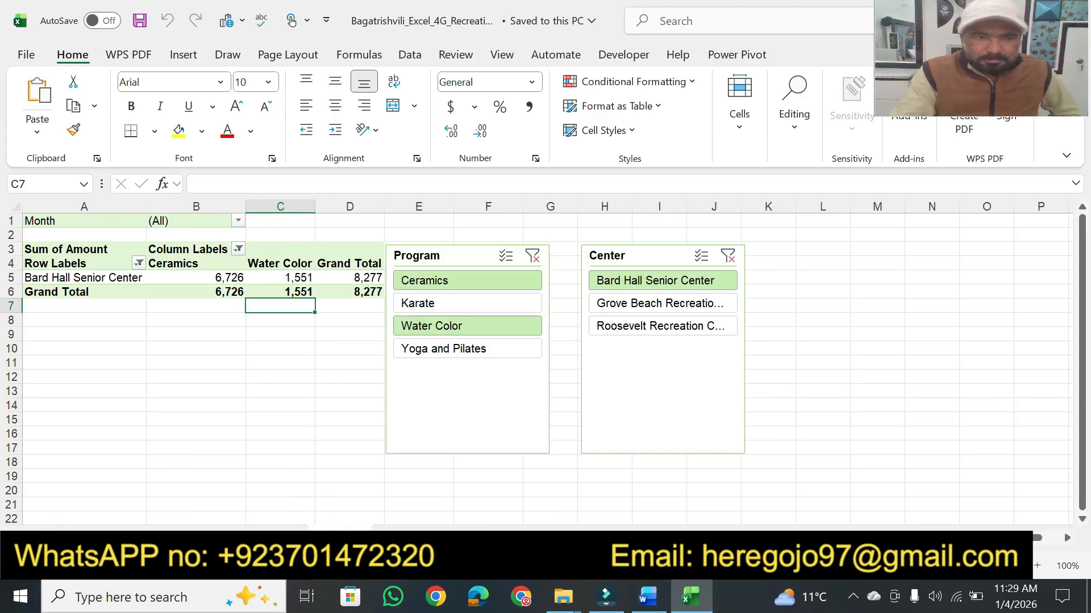
click(268, 536)
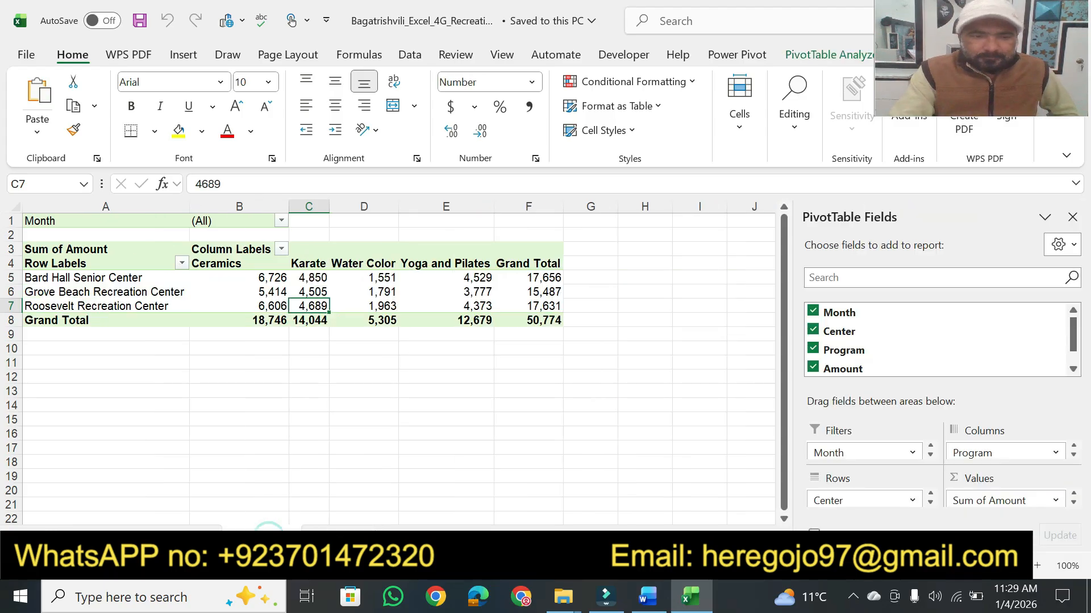
click(156, 536)
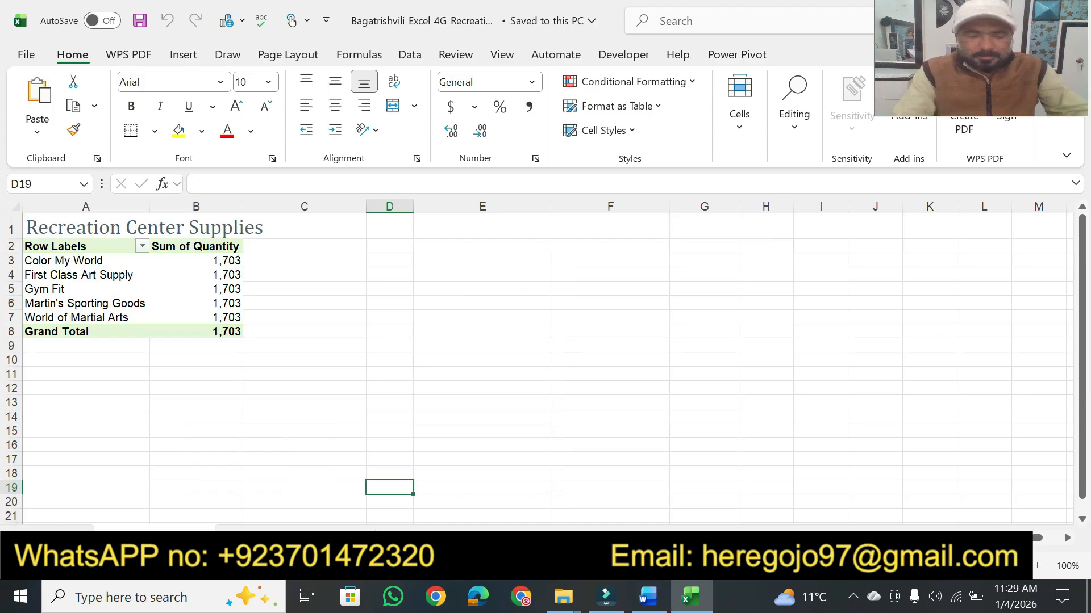
key(alt+Tab)
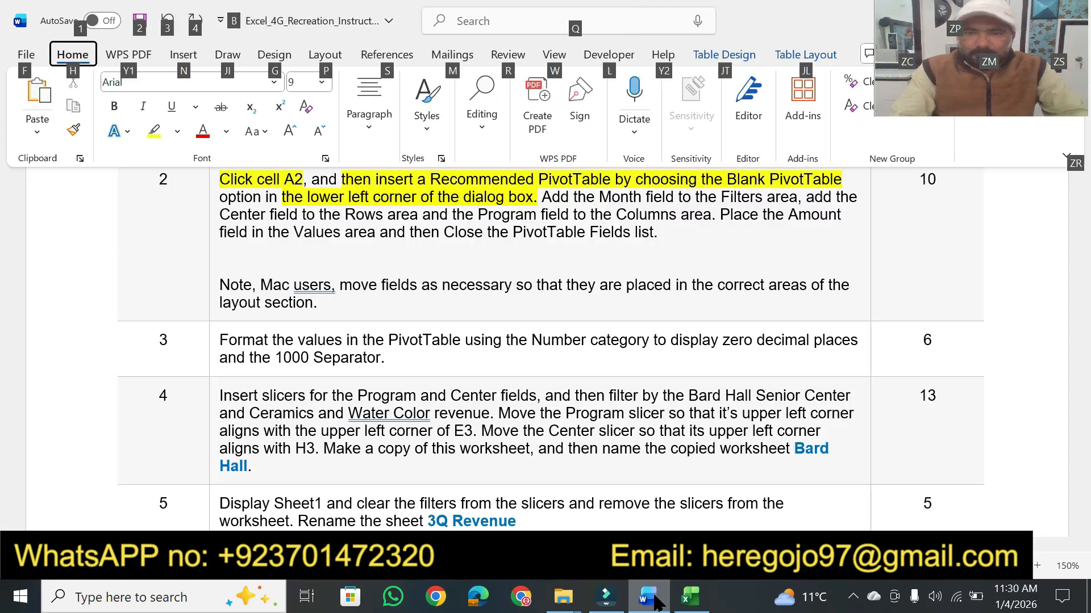
click(687, 244)
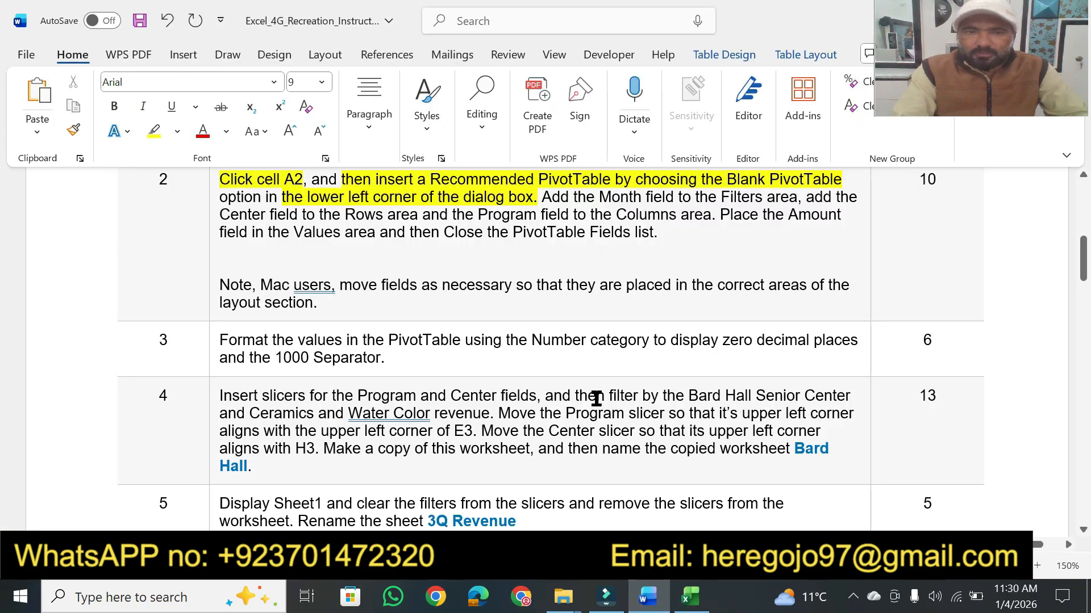
- In the Excel workbook, insert a Blank PivotTable through Recommended PivotTables from cell A2 of the rec center revenue data
click(690, 596)
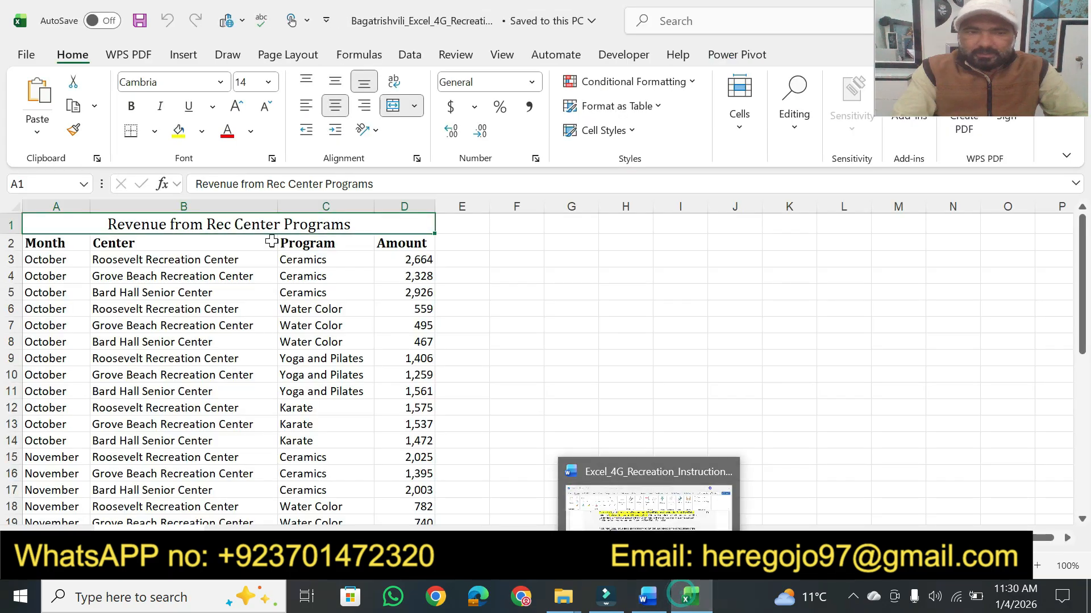
click(50, 239)
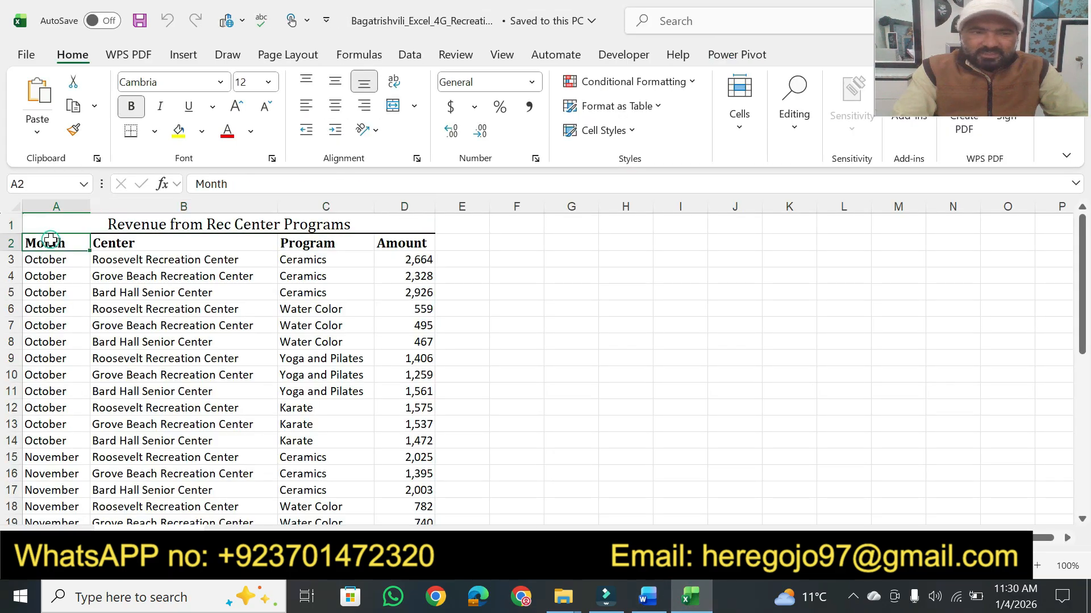
click(648, 596)
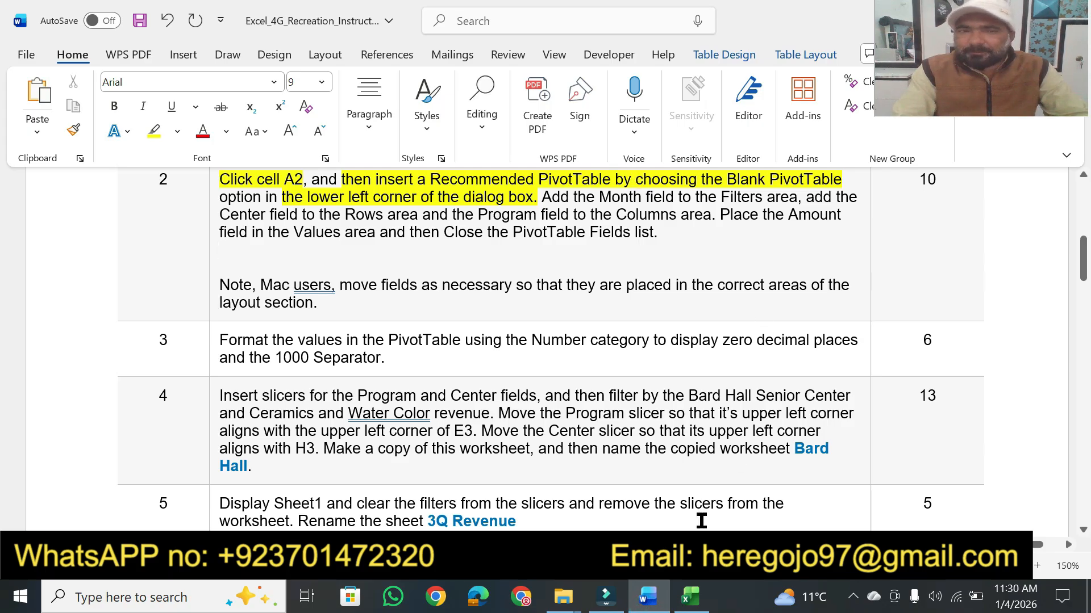
click(707, 597)
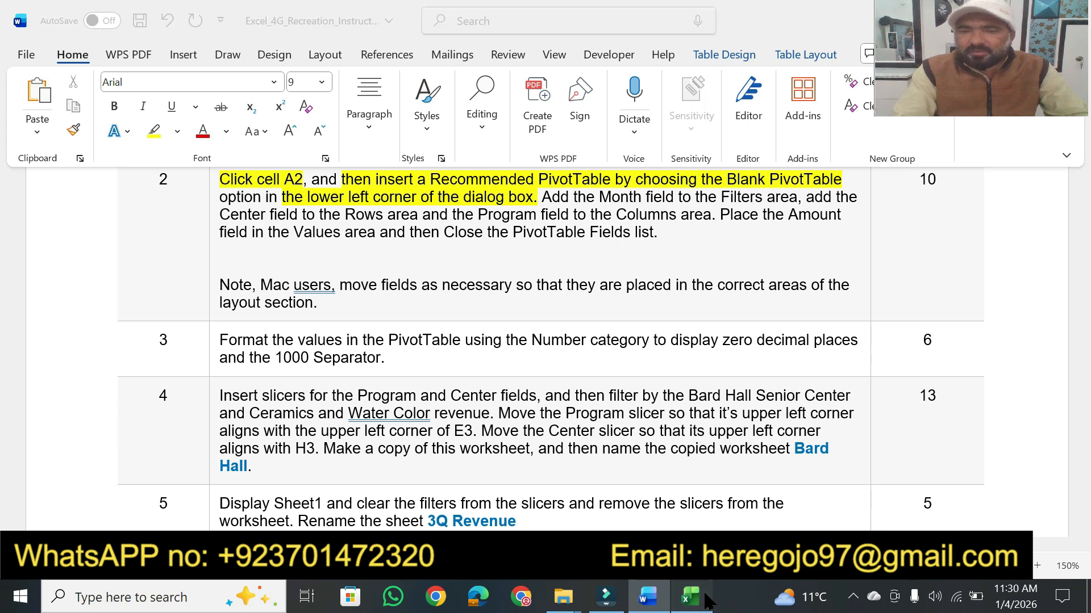
click(184, 57)
click(99, 92)
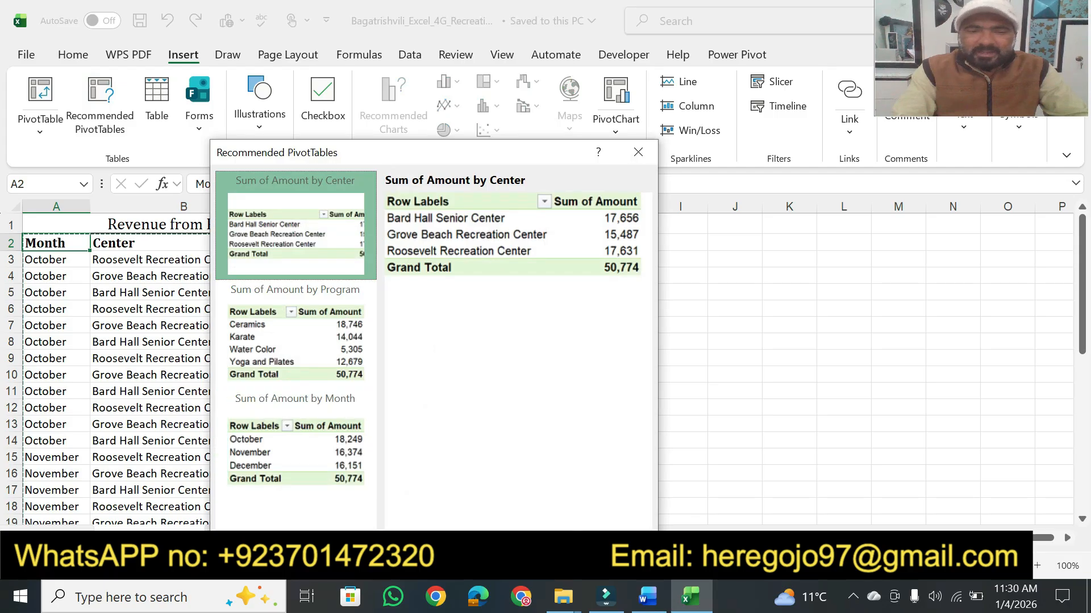
click(258, 551)
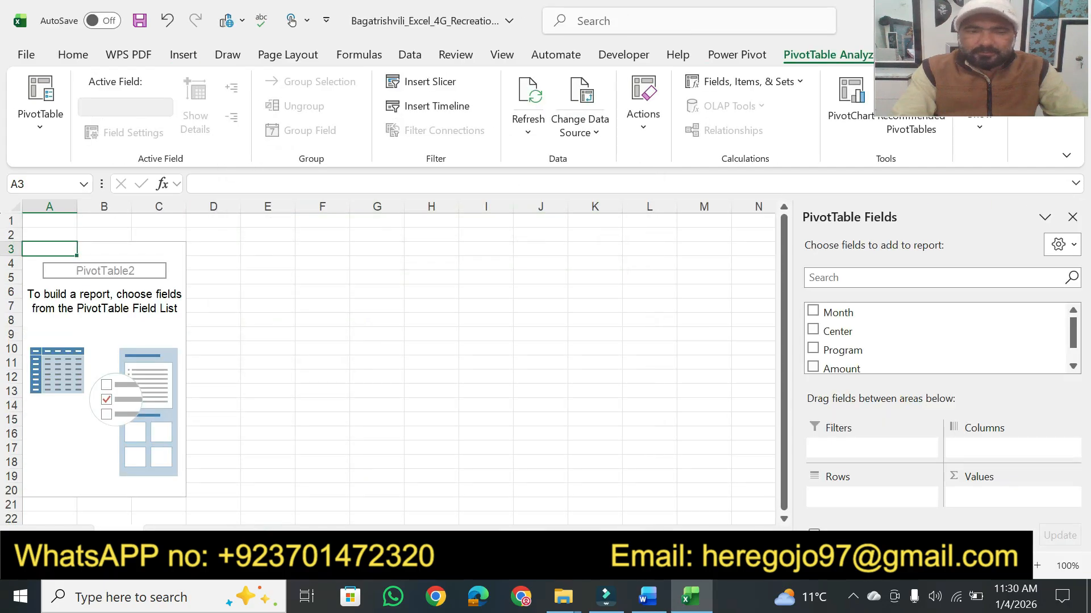
- Highlight "Add the Month field to the Filters area" in the Word instructions and add Month to the Excel PivotTable's Filters area
click(647, 597)
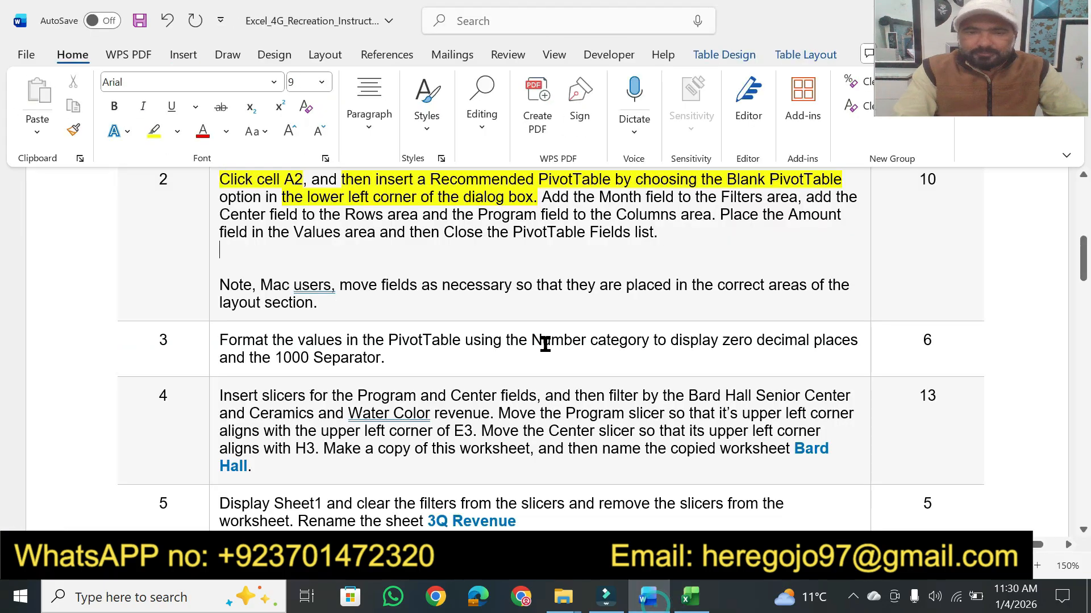
click(152, 132)
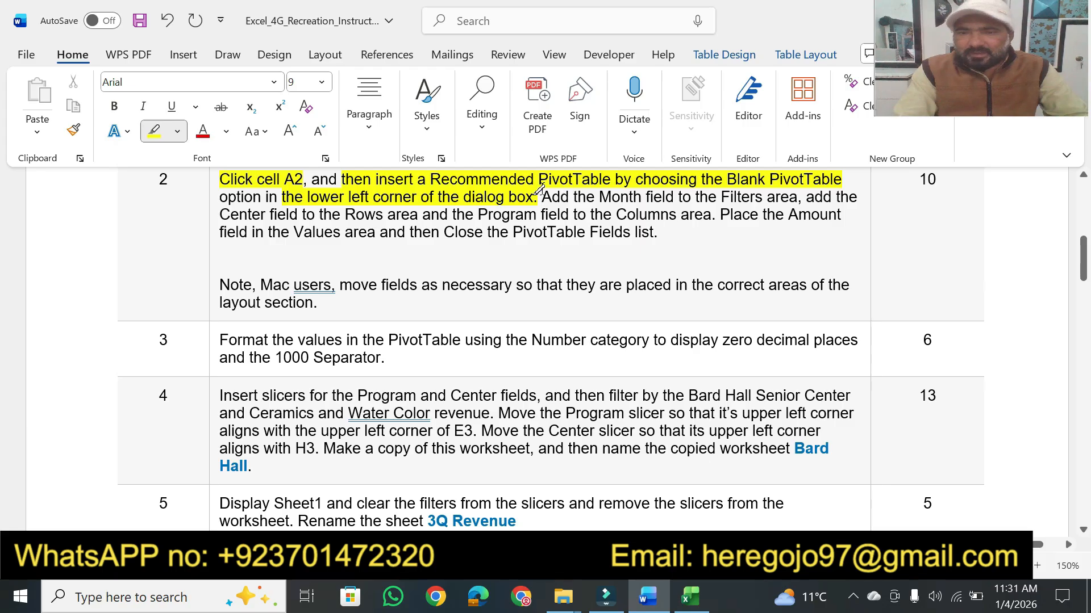
drag(541, 196, 777, 198)
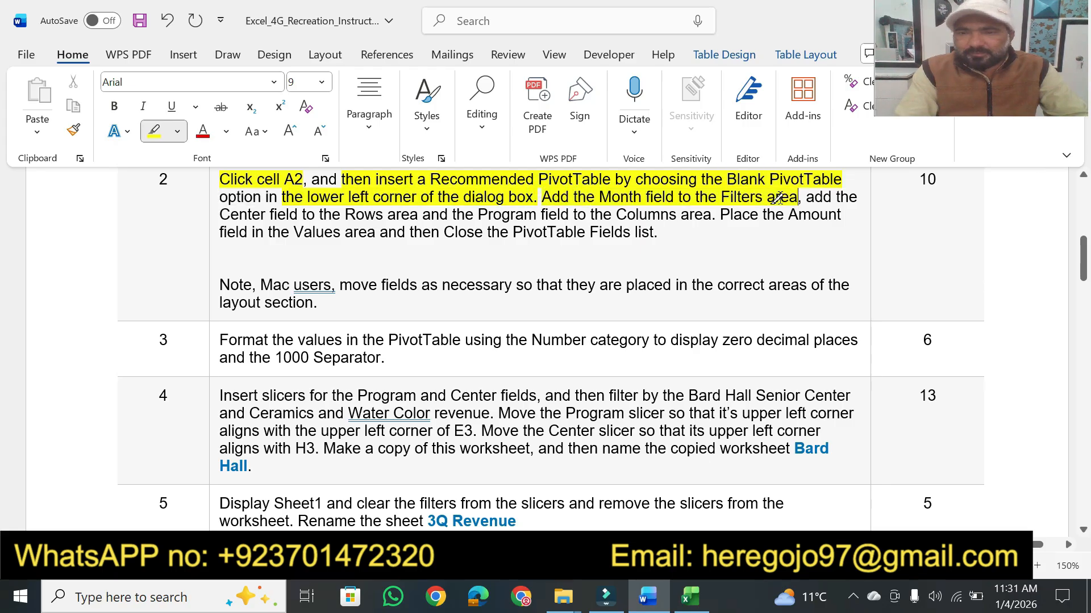
click(690, 596)
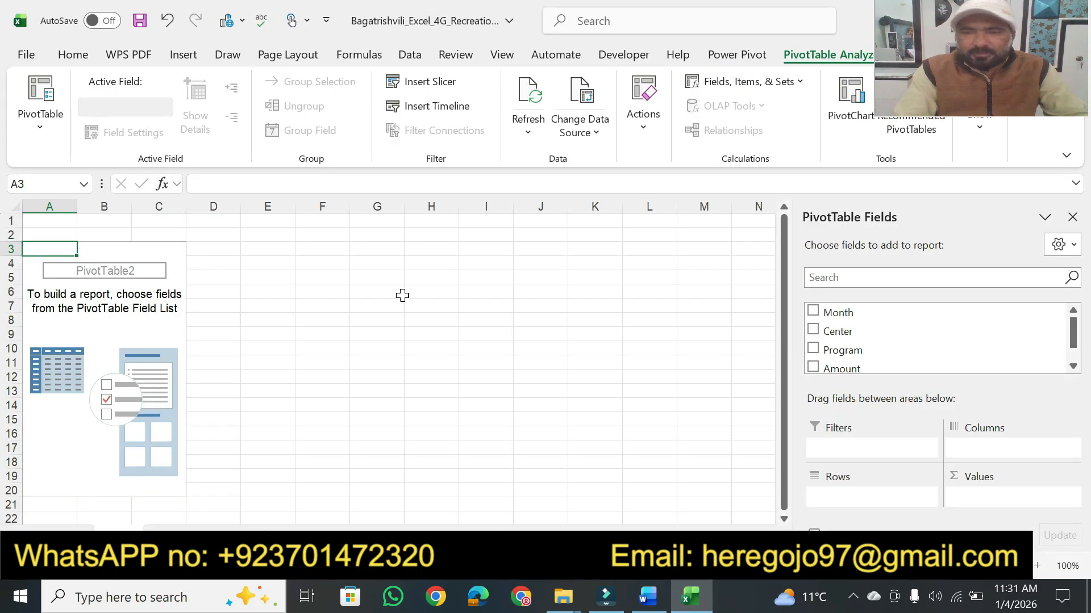
drag(839, 314, 841, 446)
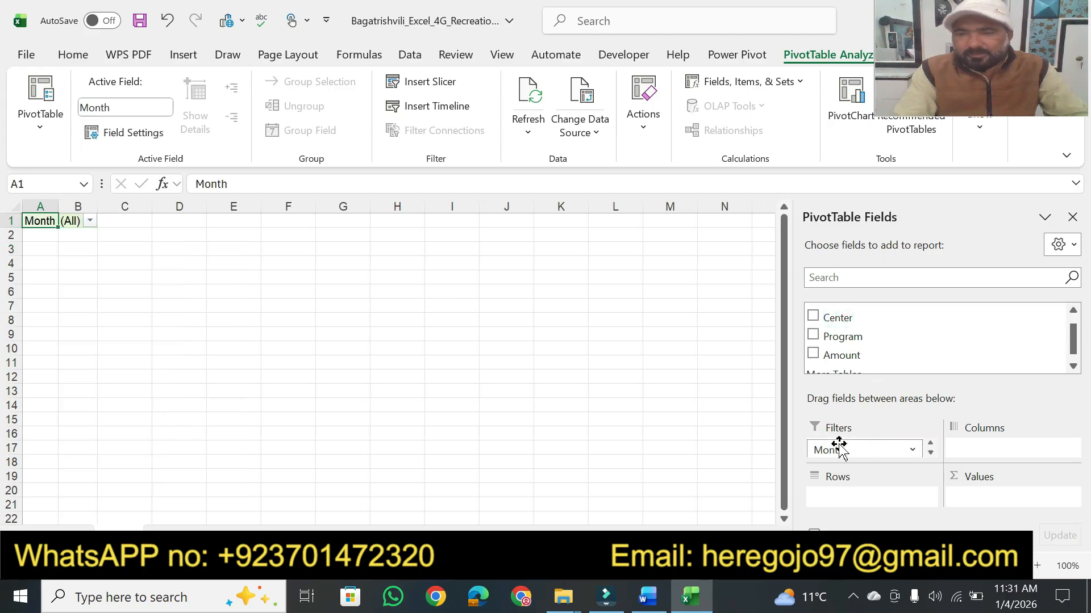
- Highlight "Center field to the Rows area" in the Word instructions and add Center to the Excel PivotTable's Rows area
click(647, 597)
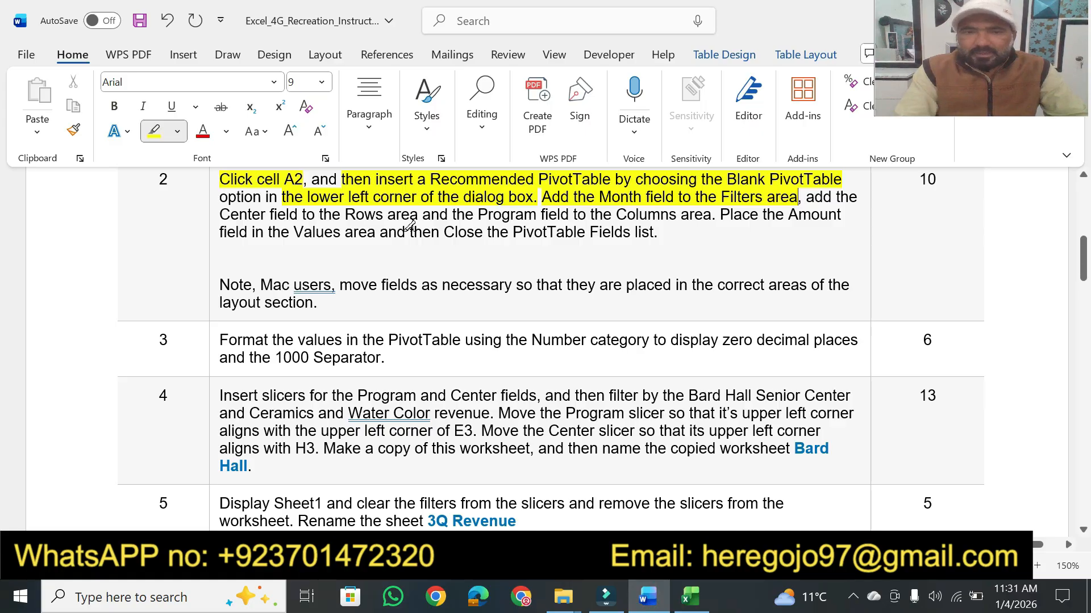
drag(223, 214, 417, 215)
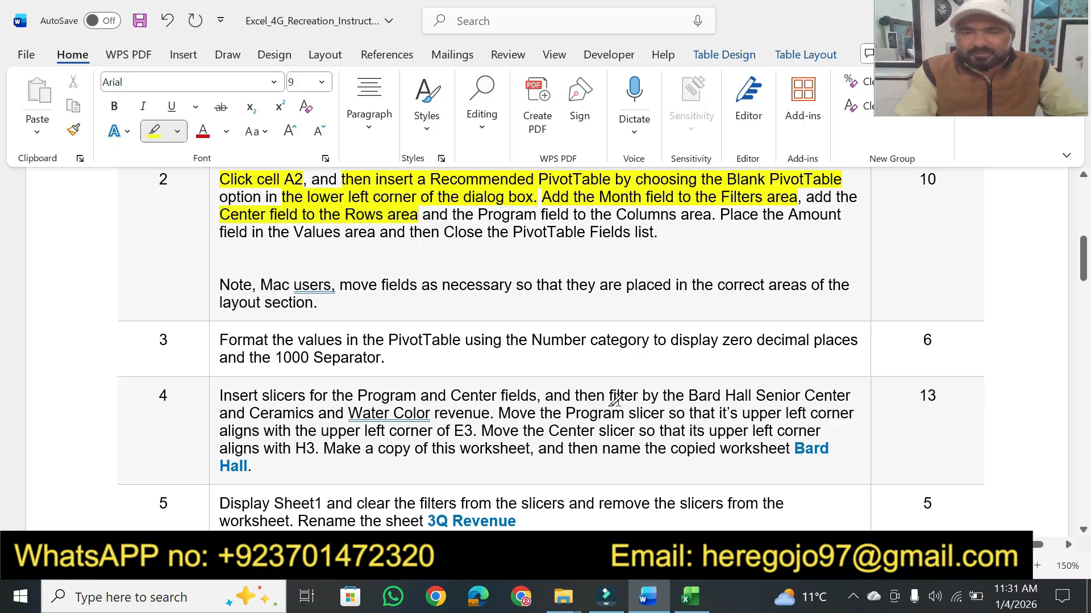
click(690, 596)
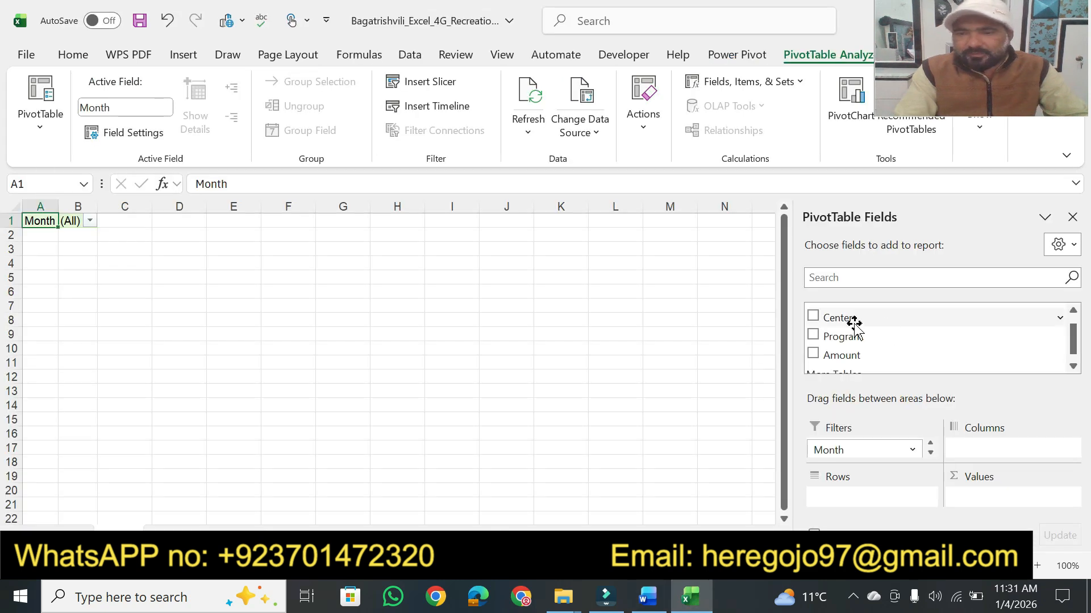
drag(842, 318, 834, 498)
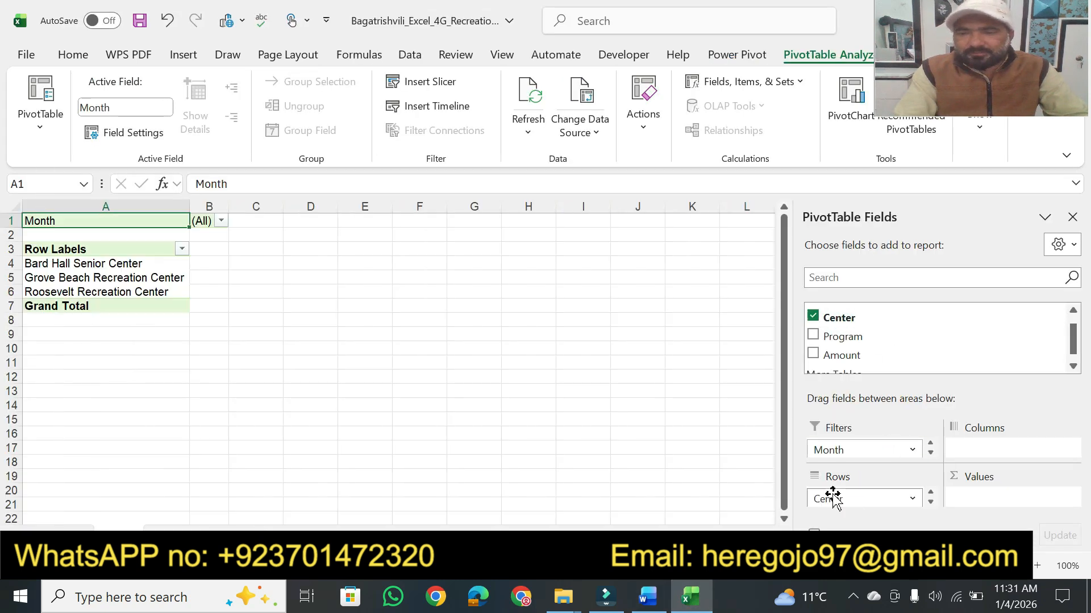
- Highlight "Program field to the Columns area" in the Word instructions and add Program to the Excel PivotTable's Columns area
click(647, 596)
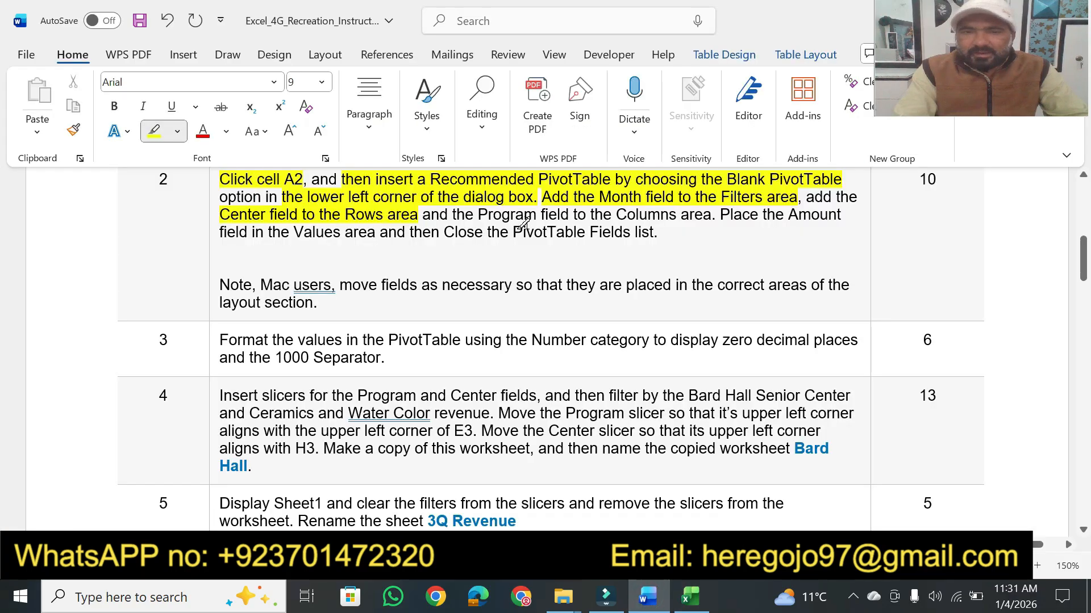
drag(474, 221, 710, 216)
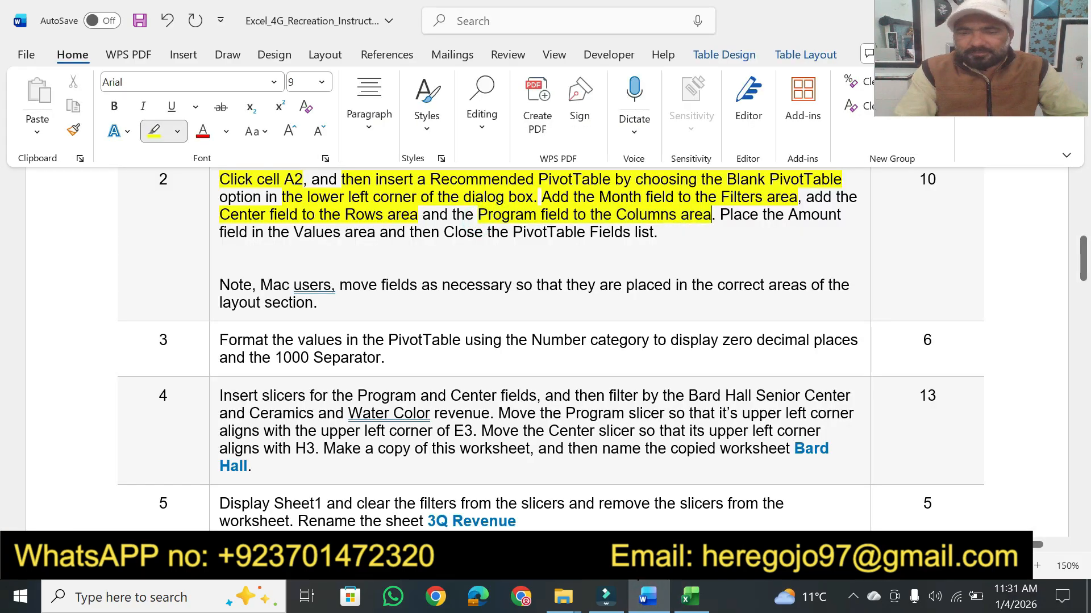
click(690, 596)
drag(841, 340, 976, 453)
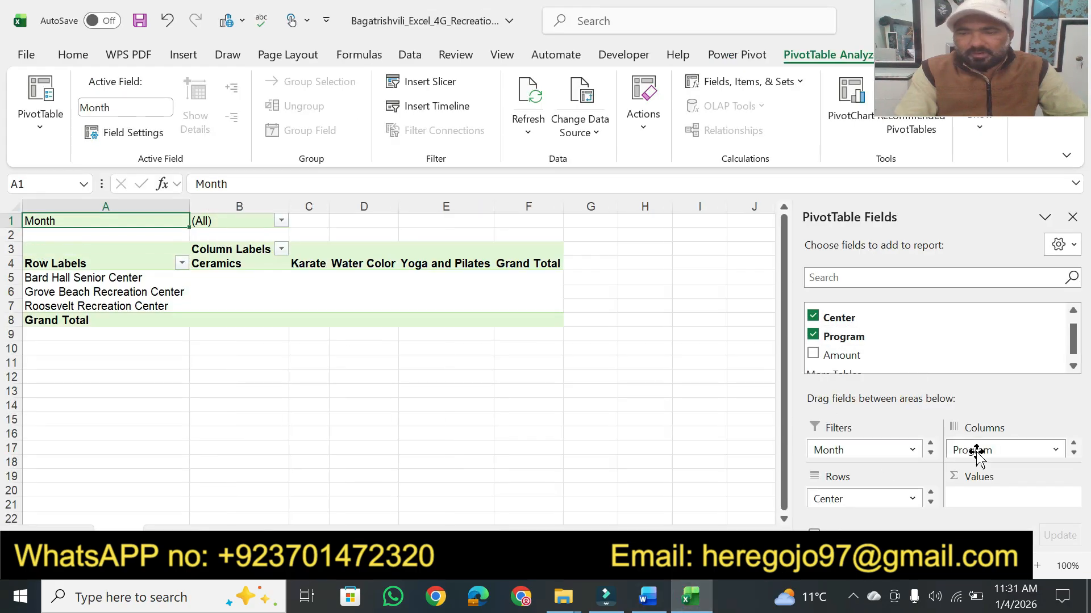
- Highlight "Place the Amount" and "Values area" in the Word instructions and add Amount to the Excel PivotTable's Values area
click(648, 597)
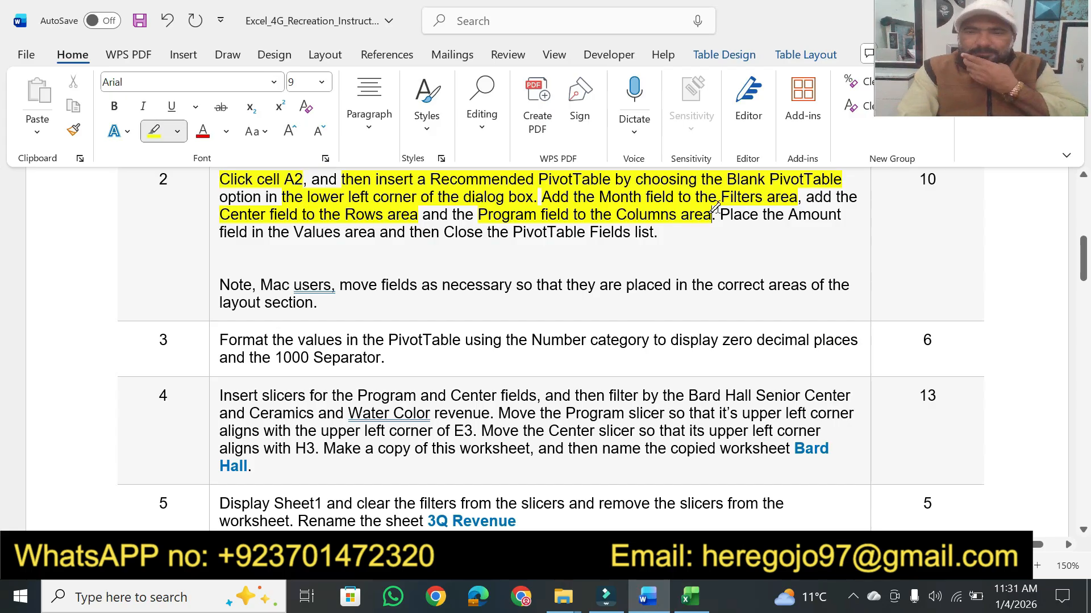
drag(719, 214, 822, 209)
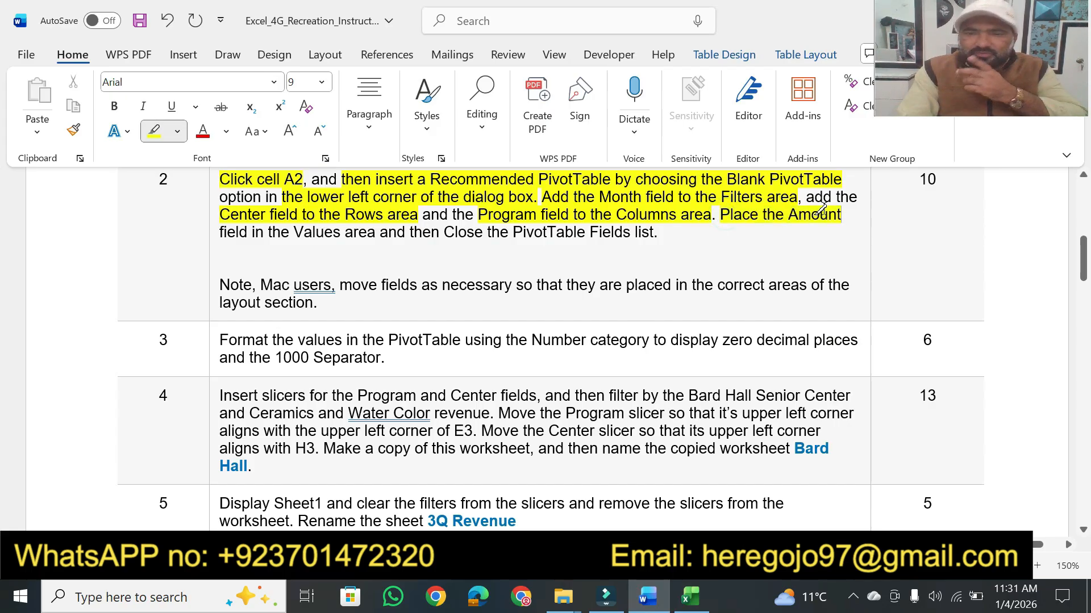
drag(295, 230, 375, 232)
click(690, 597)
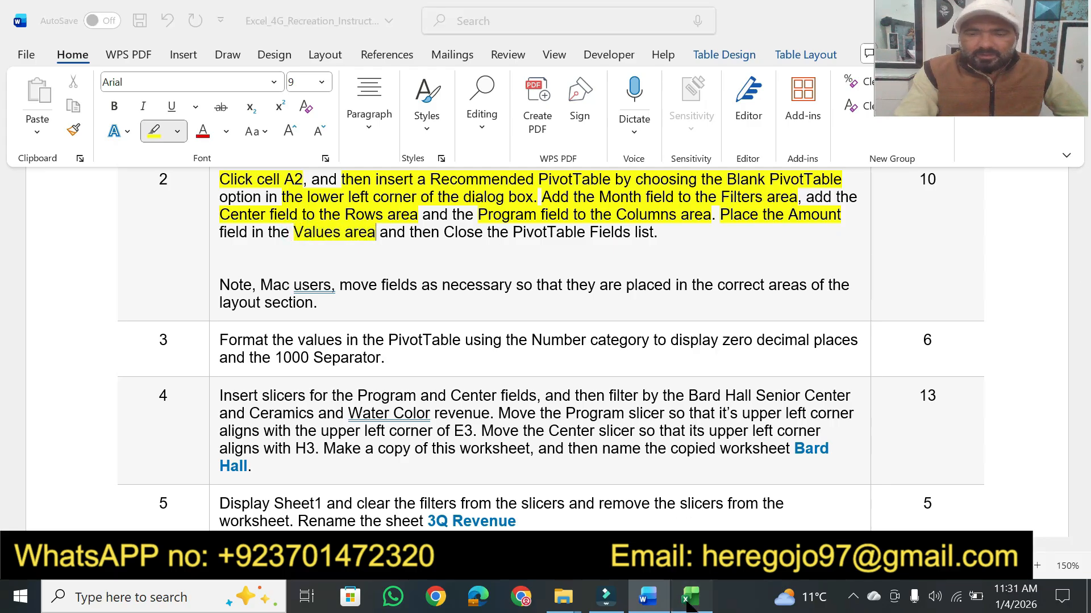
drag(845, 358, 972, 500)
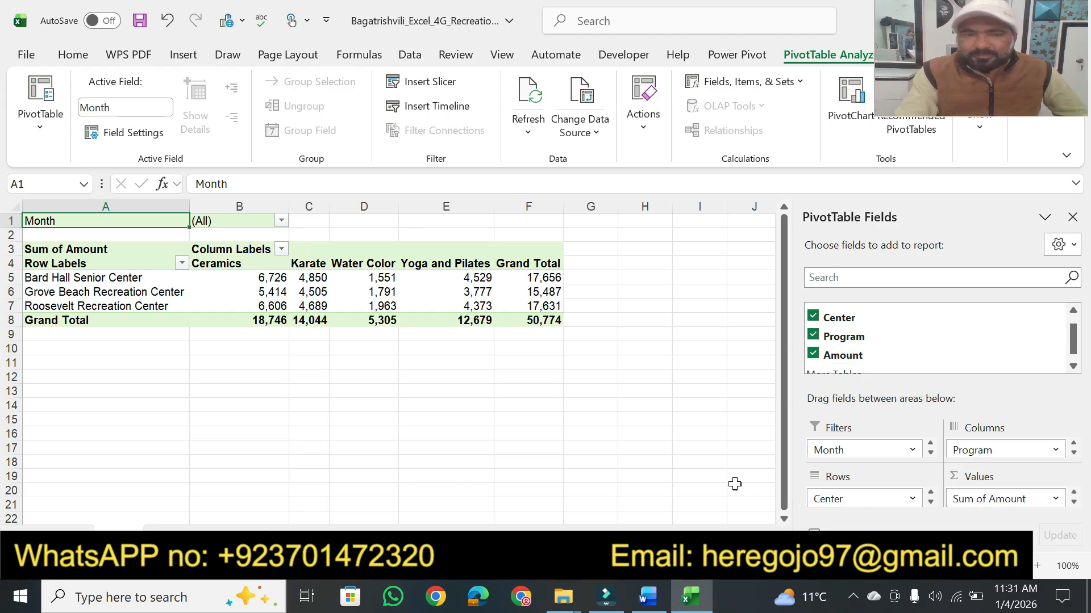
- Highlight "Close the PivotTable Fields list" in the Word instructions and close that field list in the Excel workbook
click(642, 596)
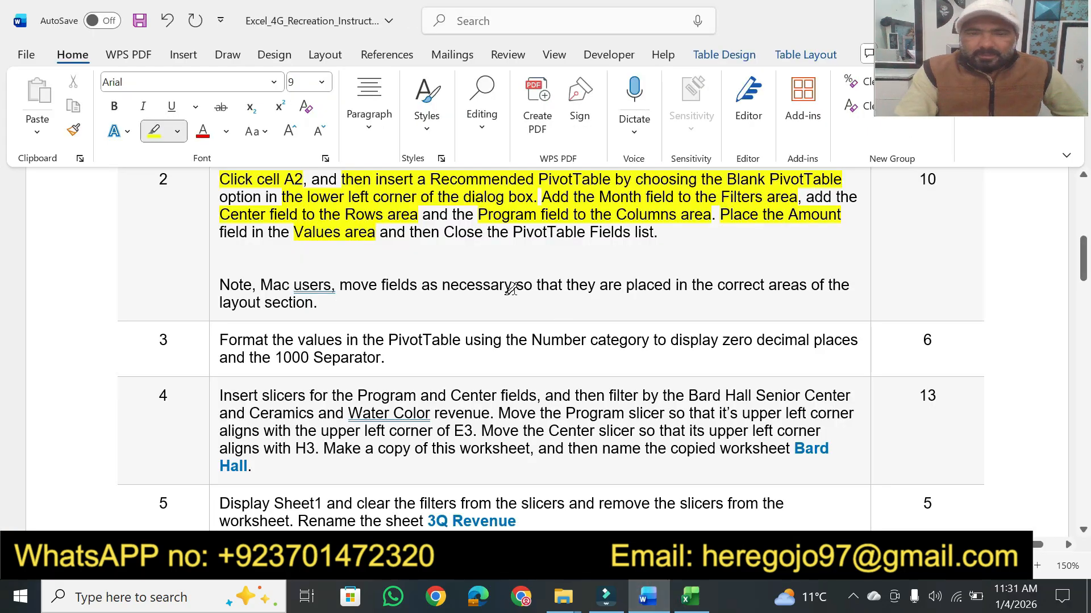
drag(445, 232, 653, 232)
click(690, 596)
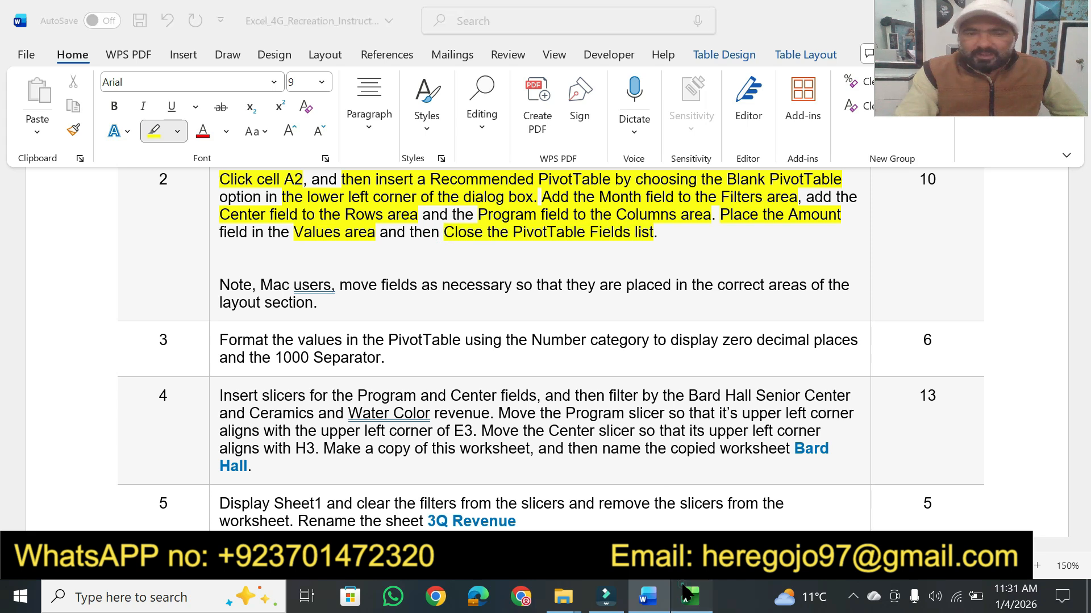
click(1072, 217)
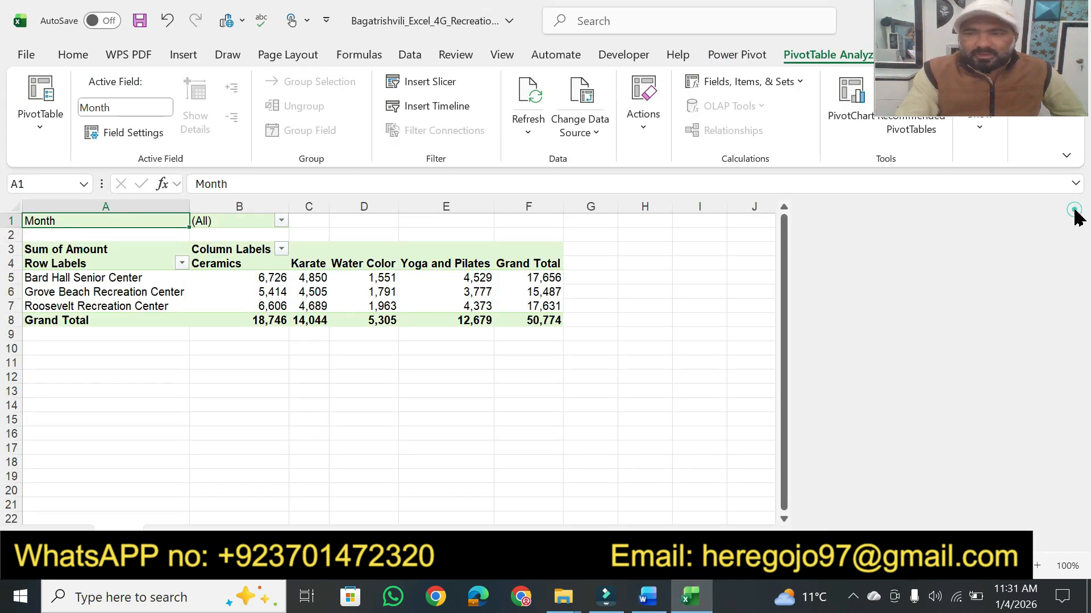
- Return to the Word instructions and highlight step 2's 10 points and its Mac users note, except "of the", in yellow
click(646, 597)
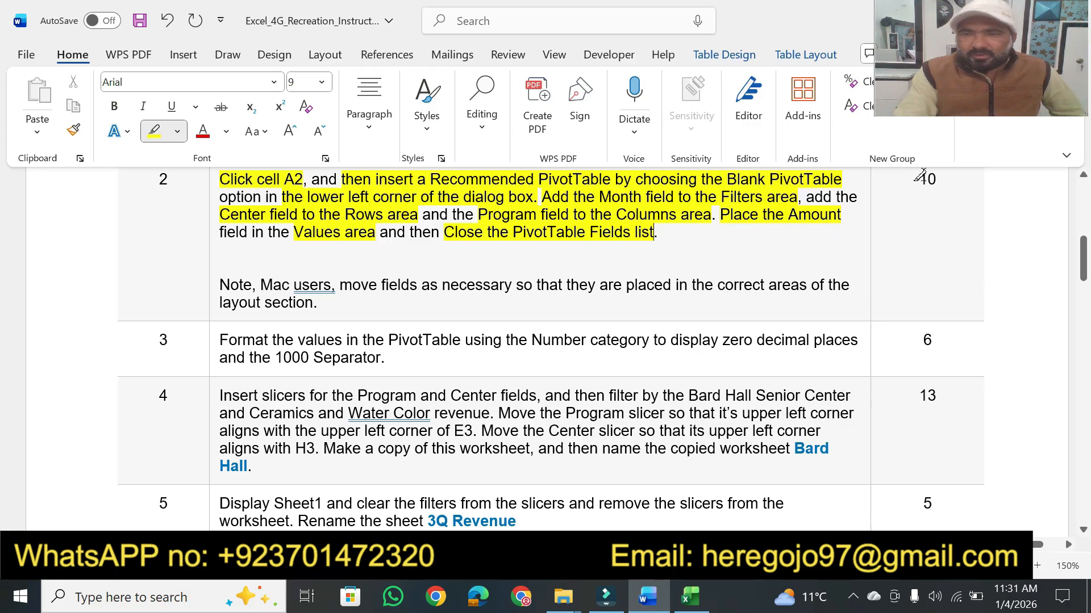
drag(917, 181, 948, 179)
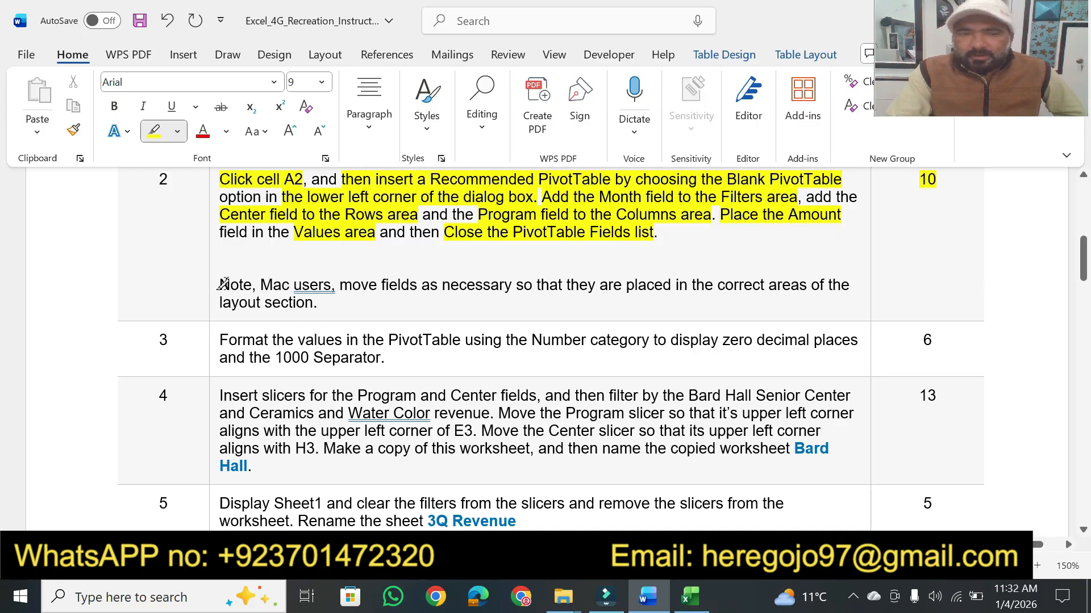
drag(222, 284, 254, 285)
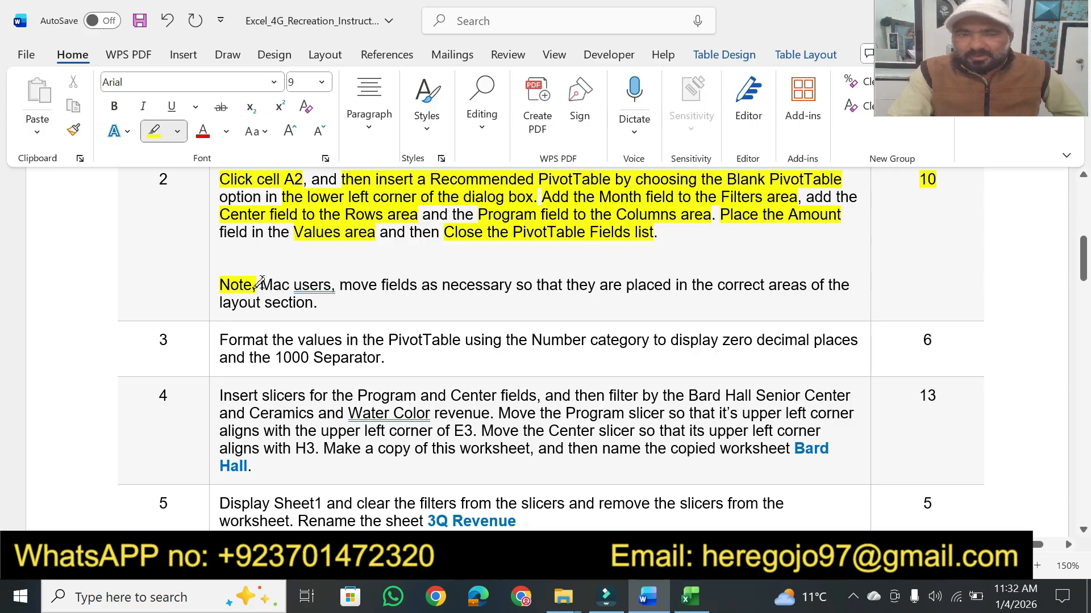
drag(261, 282, 788, 282)
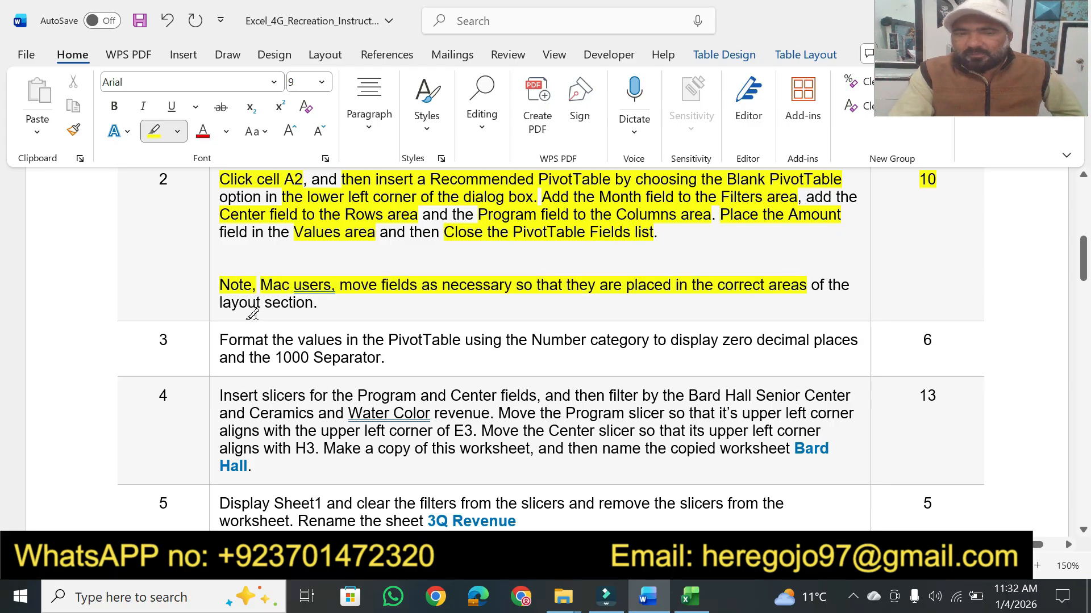
drag(228, 308, 307, 306)
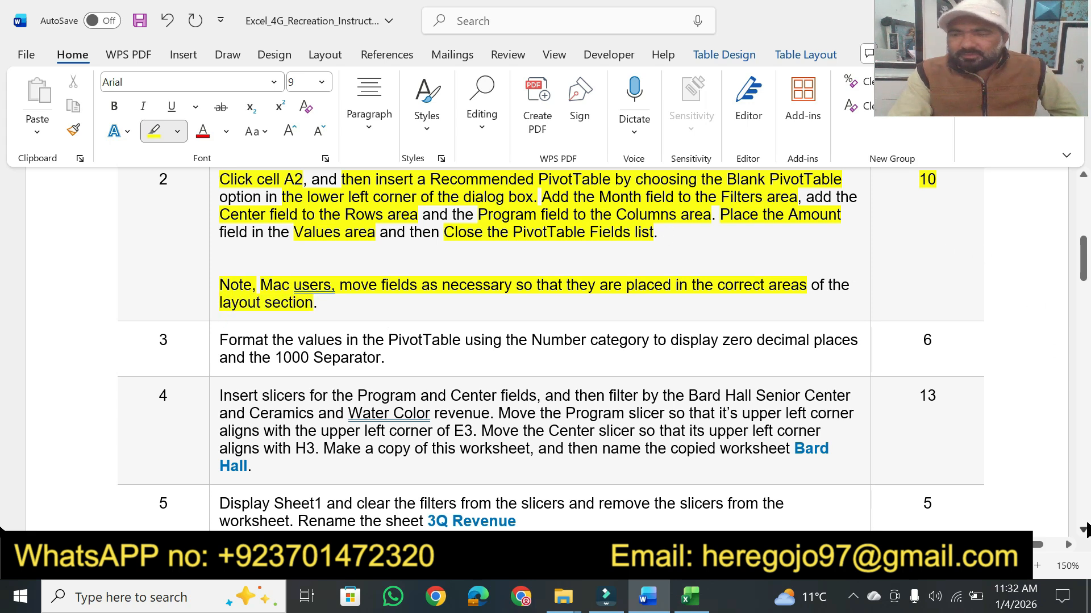
- Highlight step 3's "Format the values in the PivotTable using the Number category", "display zero decimal" and "1000 Separator." in yellow
click(1083, 530)
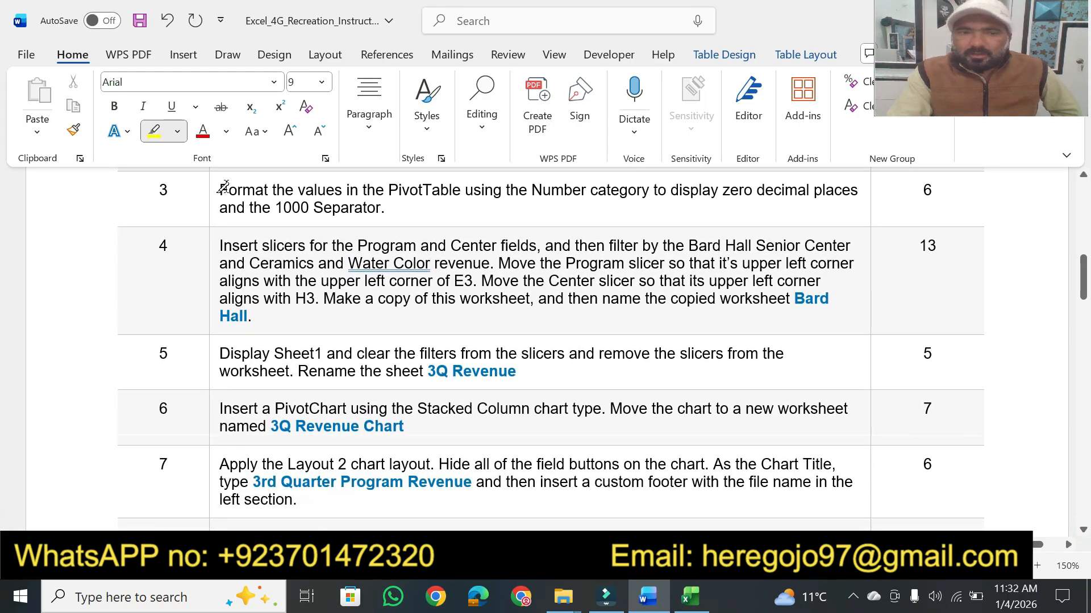
drag(222, 187, 648, 185)
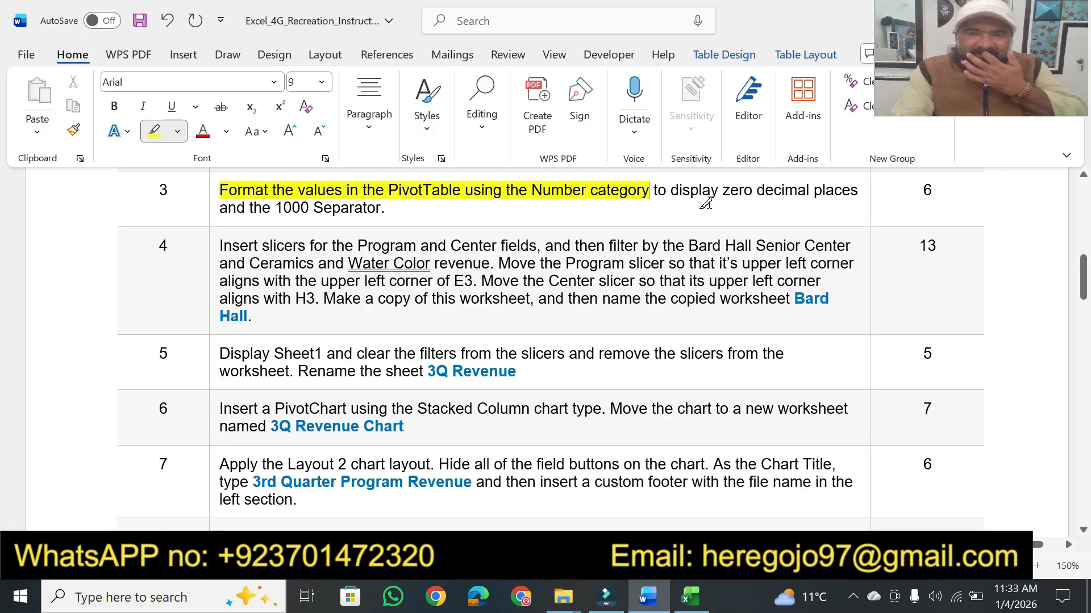
drag(673, 190, 811, 189)
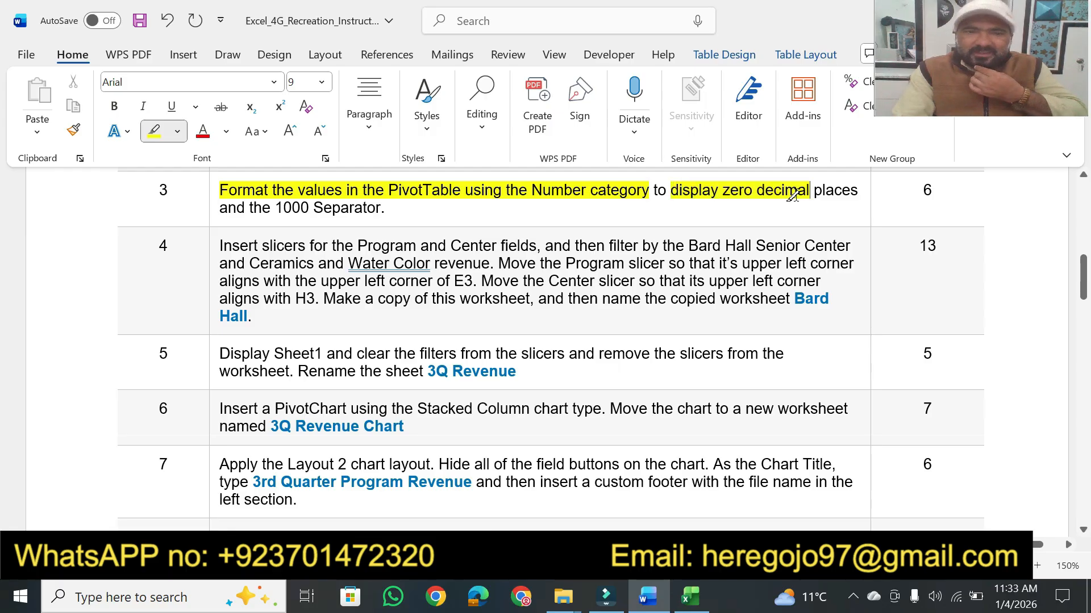
drag(275, 209, 395, 220)
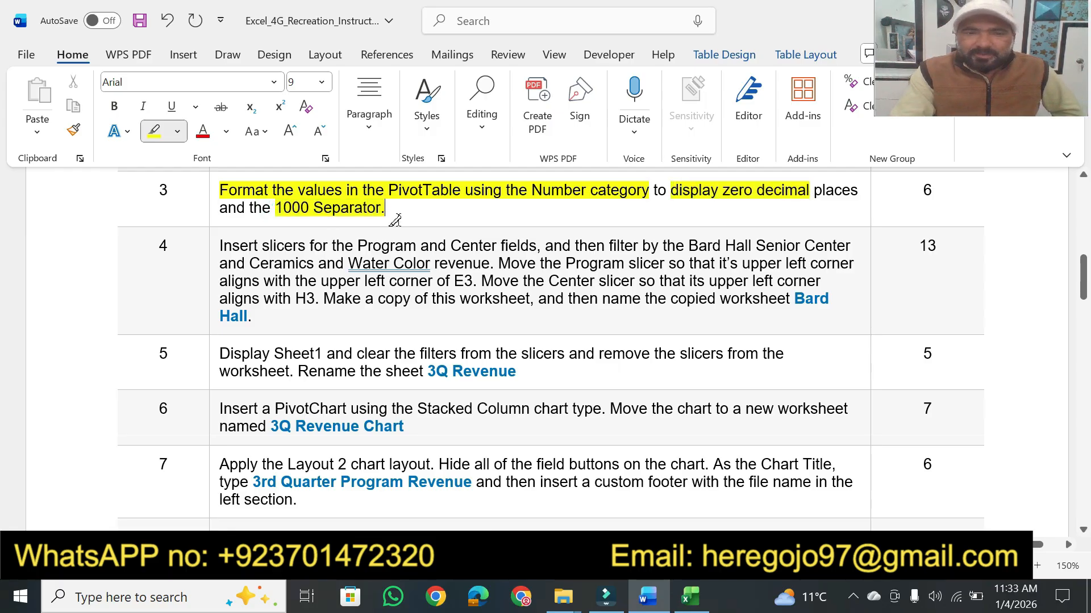
- Switch to the Excel workbook, select a value in the PivotTable and show the PivotTable Fields list again
click(678, 596)
click(487, 291)
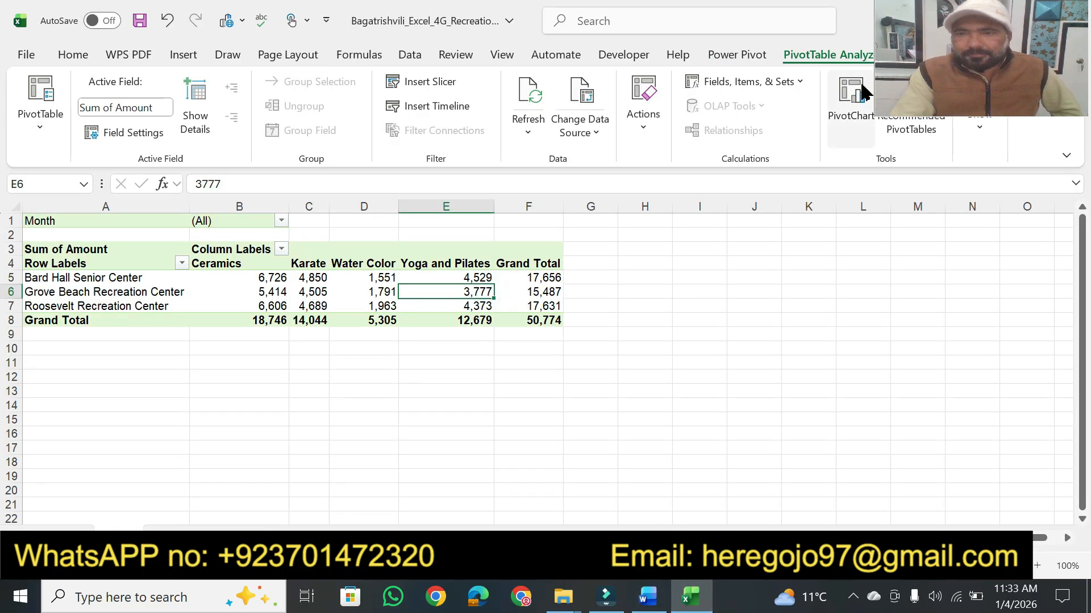
drag(950, 61, 933, 210)
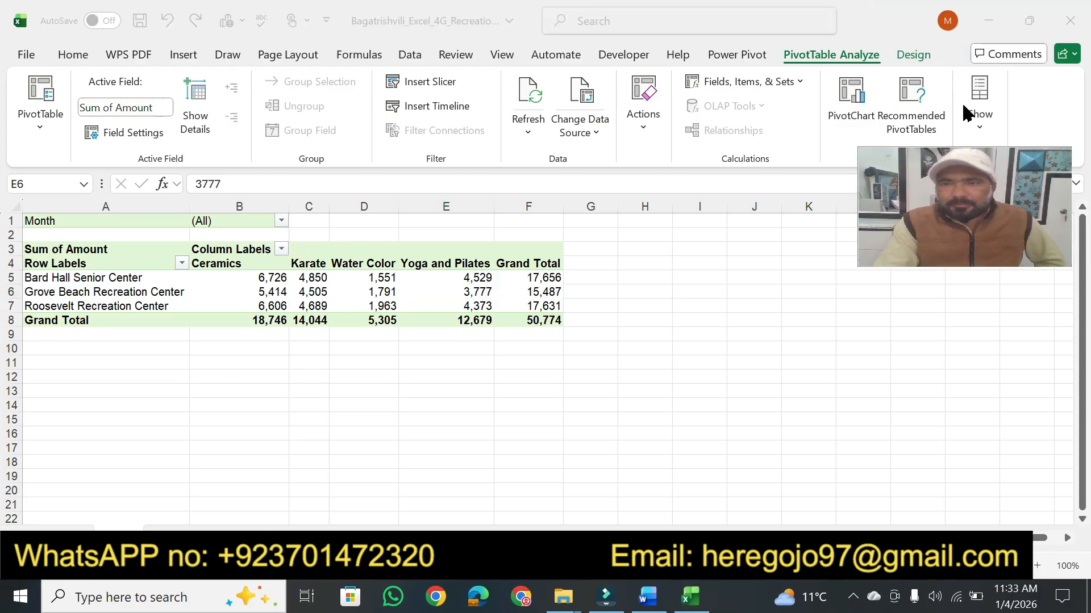
click(986, 138)
click(982, 137)
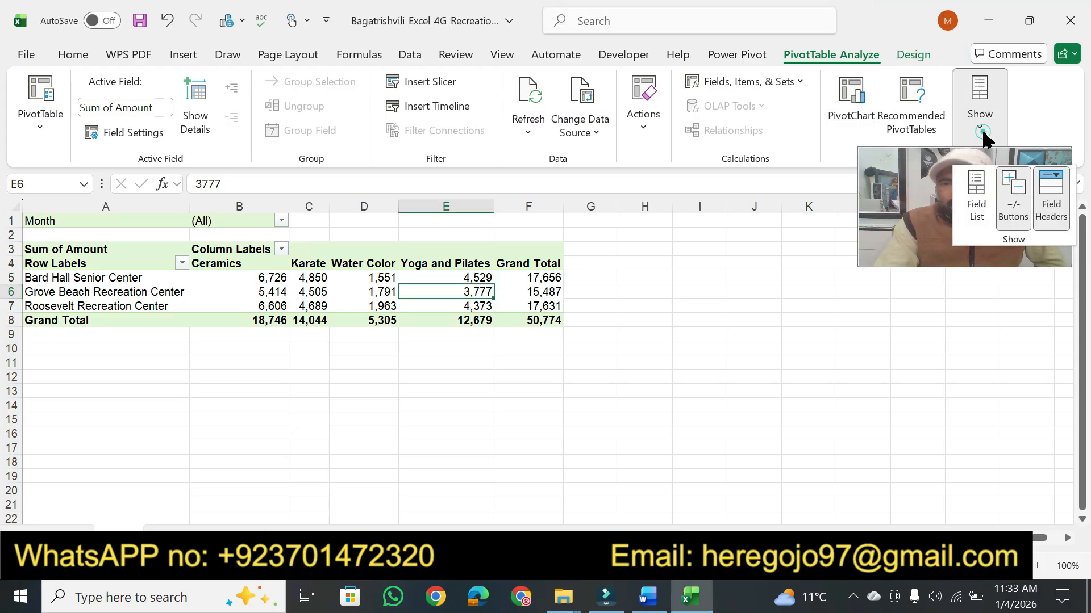
click(975, 203)
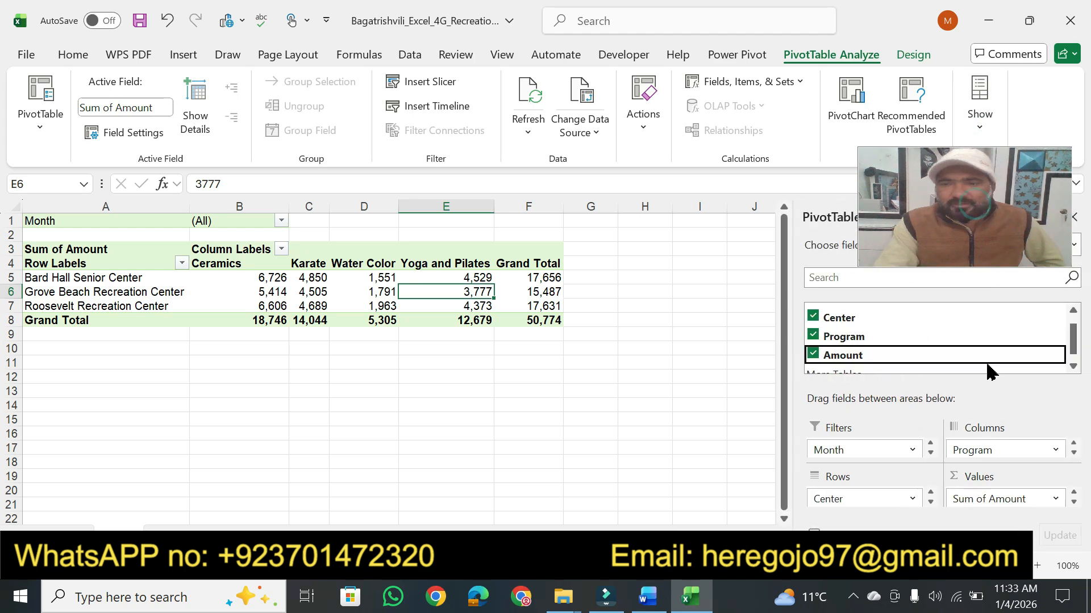
- Format the PivotTable's Sum of Amount values with the Number category, zero decimal places and the 1000 separator
click(988, 498)
click(989, 498)
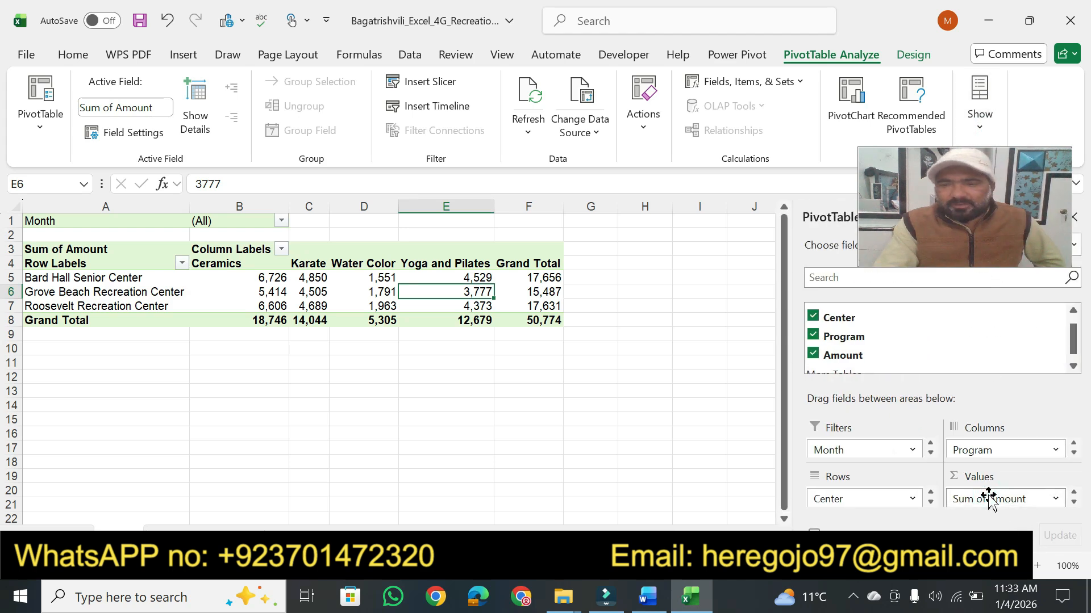
click(988, 499)
click(985, 480)
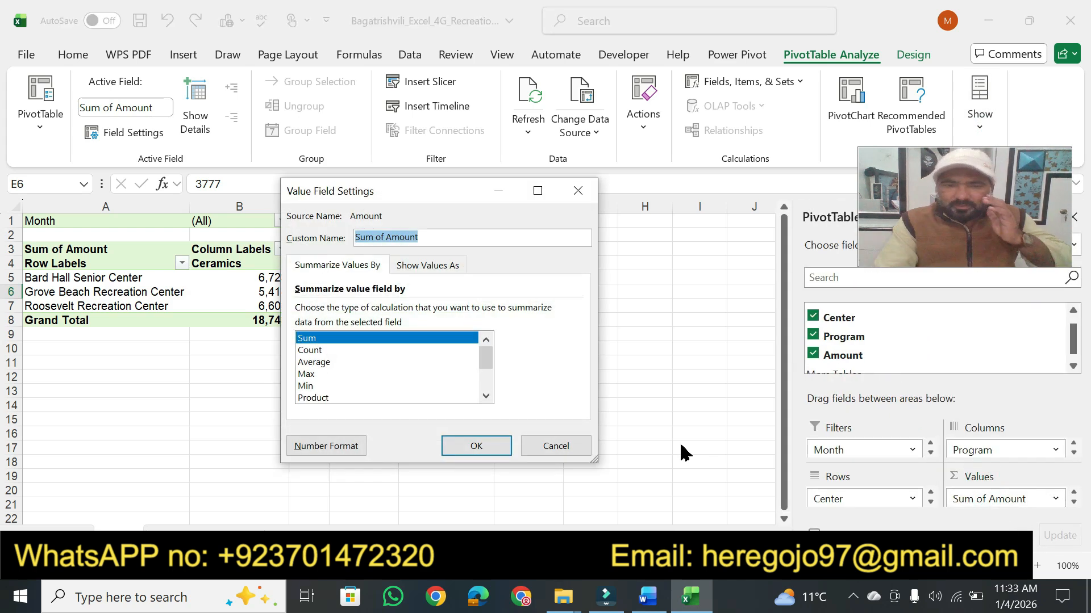
click(351, 447)
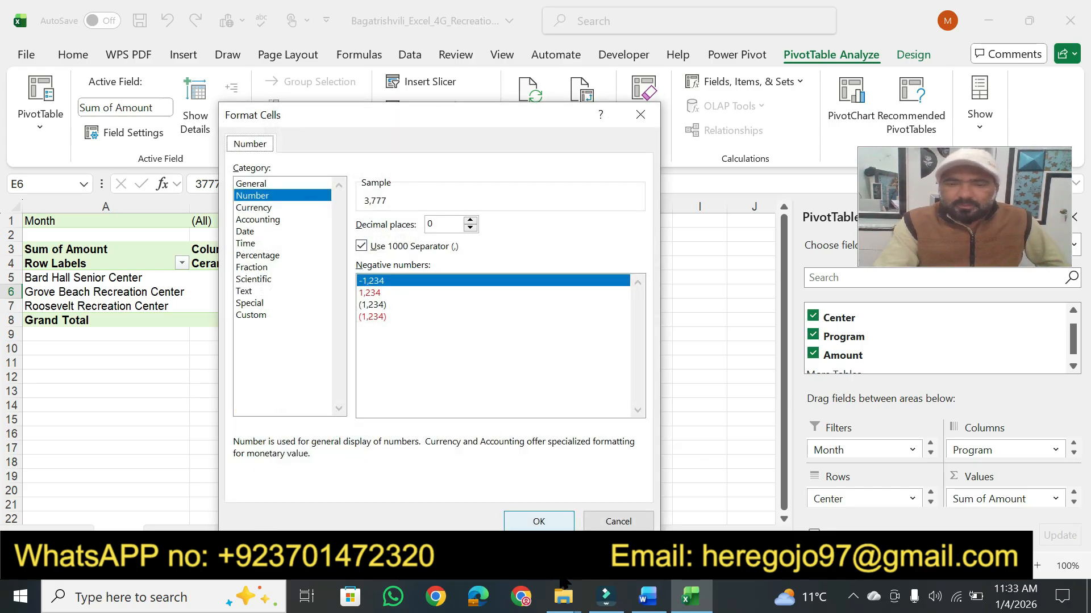
click(647, 600)
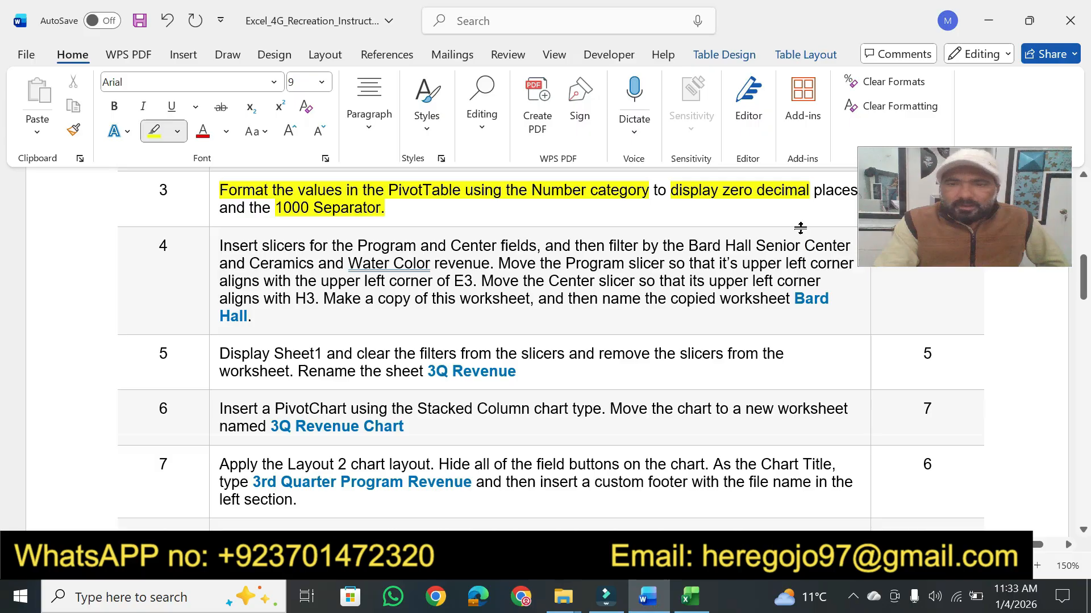
click(930, 190)
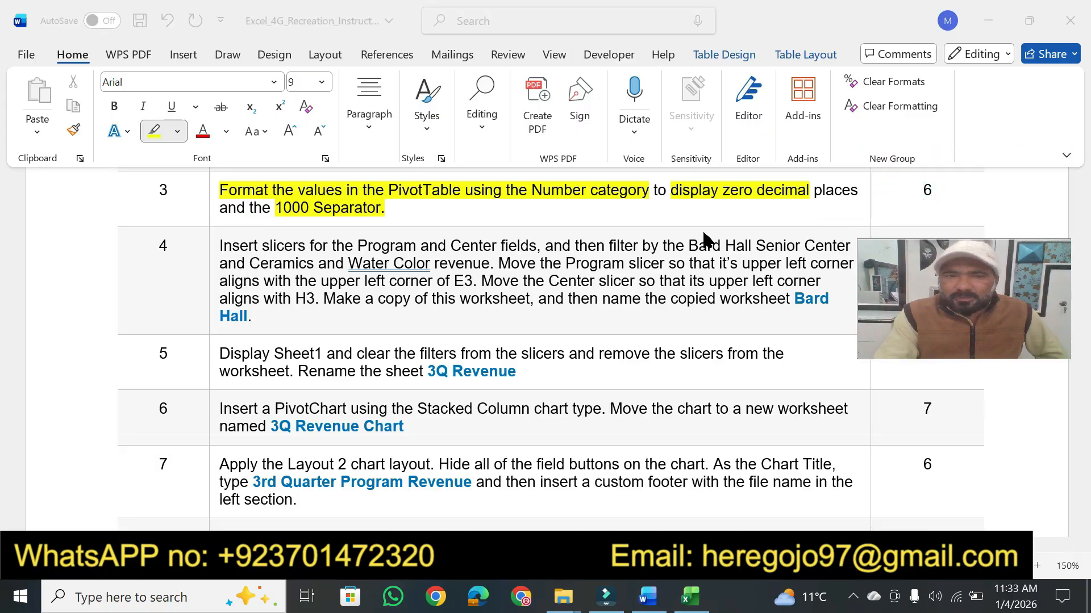
click(692, 603)
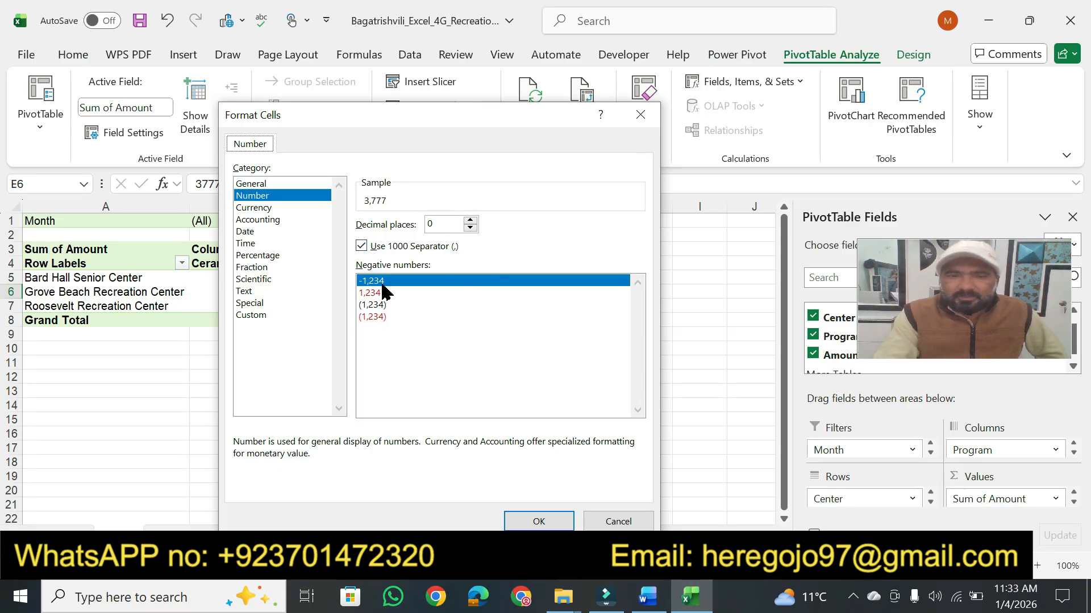
click(551, 521)
click(486, 446)
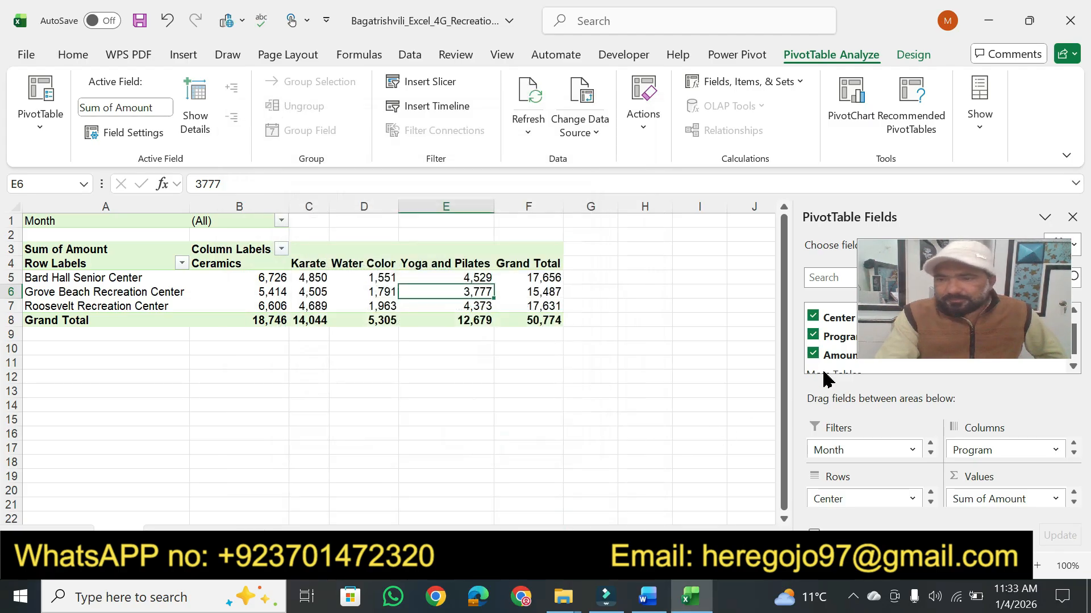
- Return to the Word instructions and highlight step 3's 6 points in yellow
drag(938, 305, 966, 73)
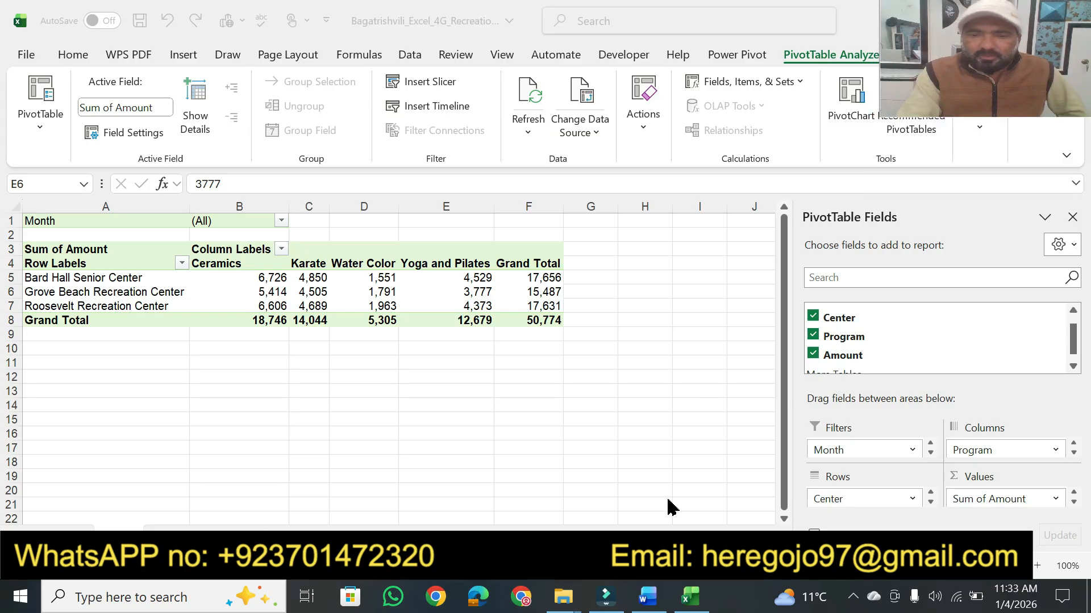
click(647, 598)
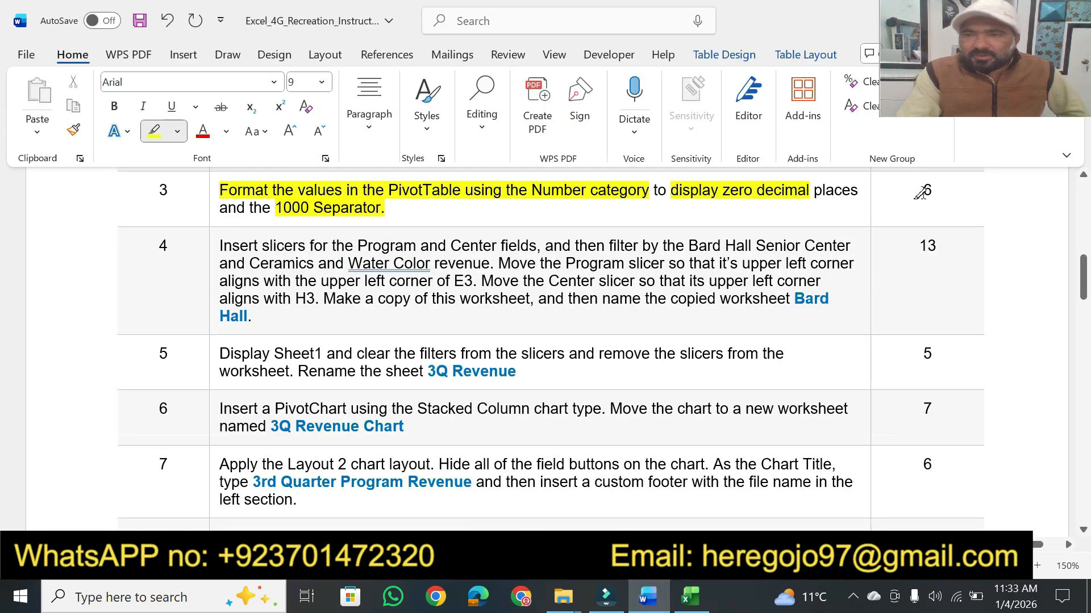
drag(921, 191, 933, 192)
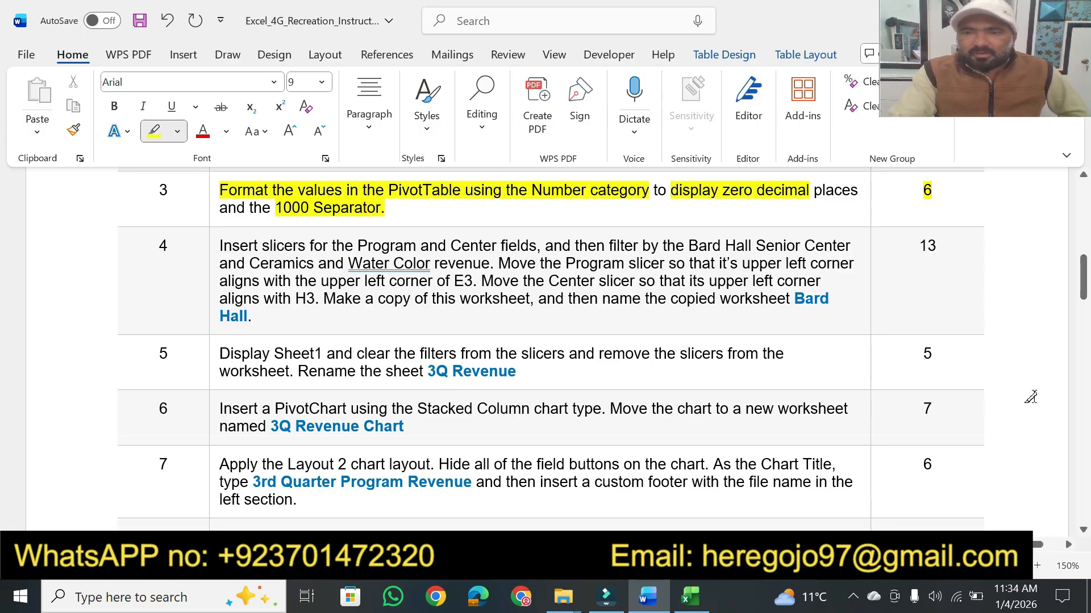
- Highlight "Insert slicers for the Program" and "Center fields" in step 4 of the instructions
click(1082, 532)
click(1083, 531)
click(1083, 532)
click(1083, 532)
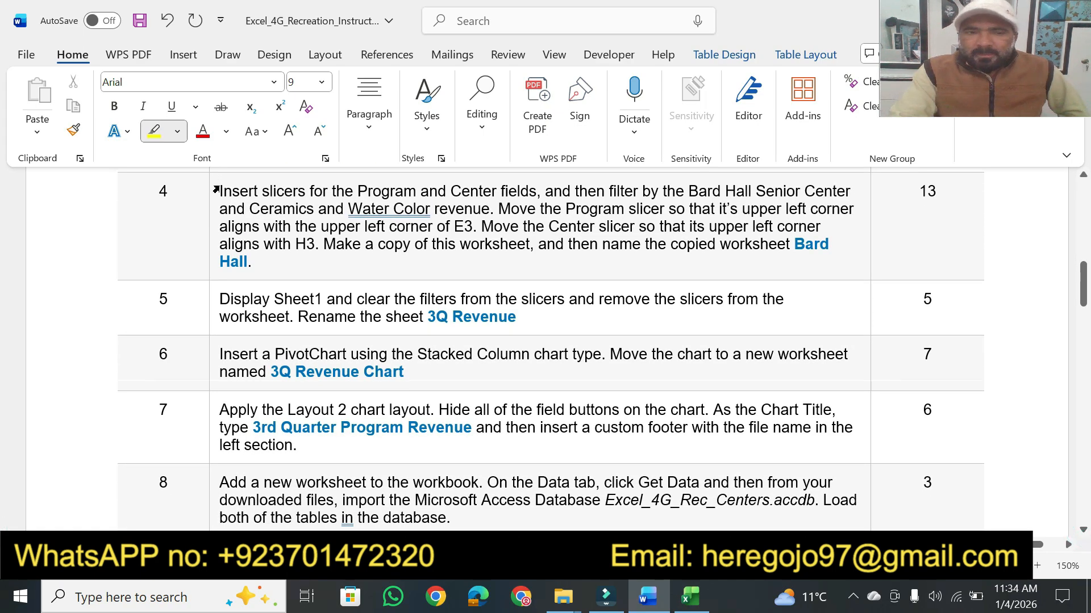
drag(217, 190, 536, 188)
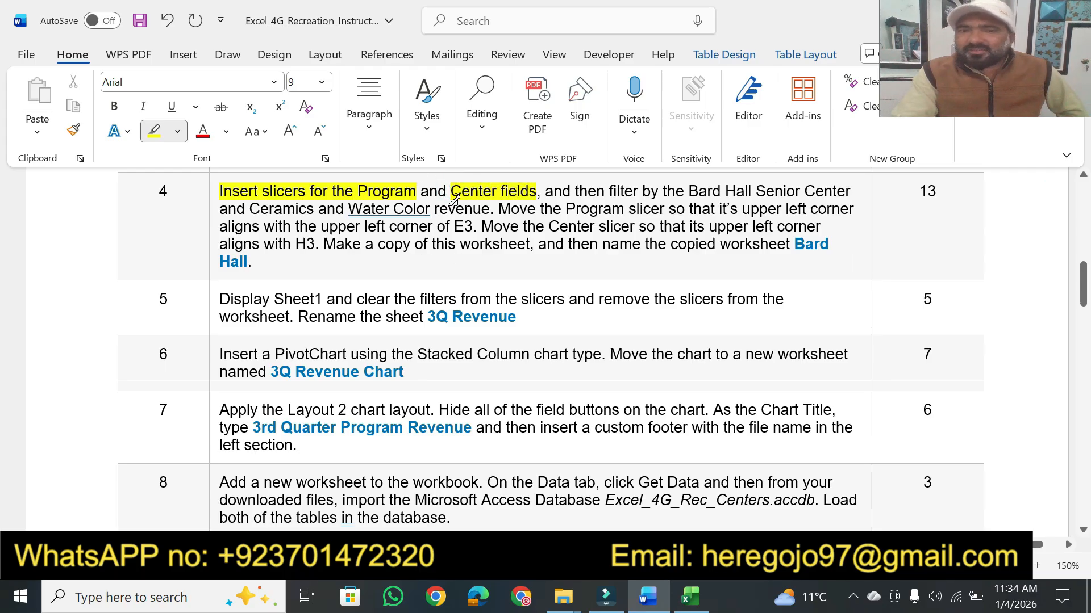
- Switch to the Excel workbook and insert slicers for the PivotTable's Program and Center fields
click(691, 596)
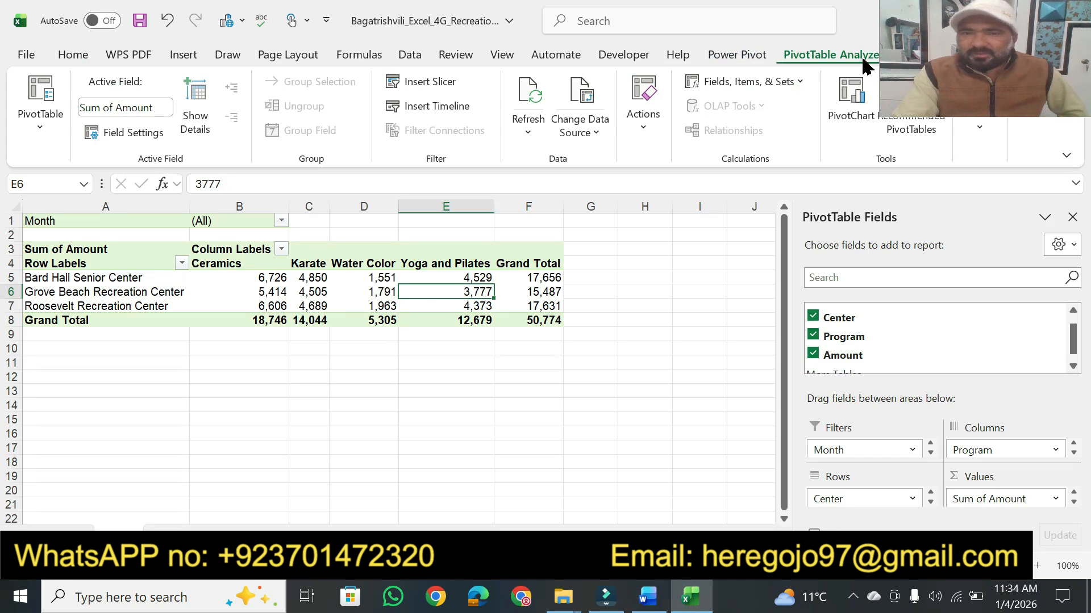
click(421, 84)
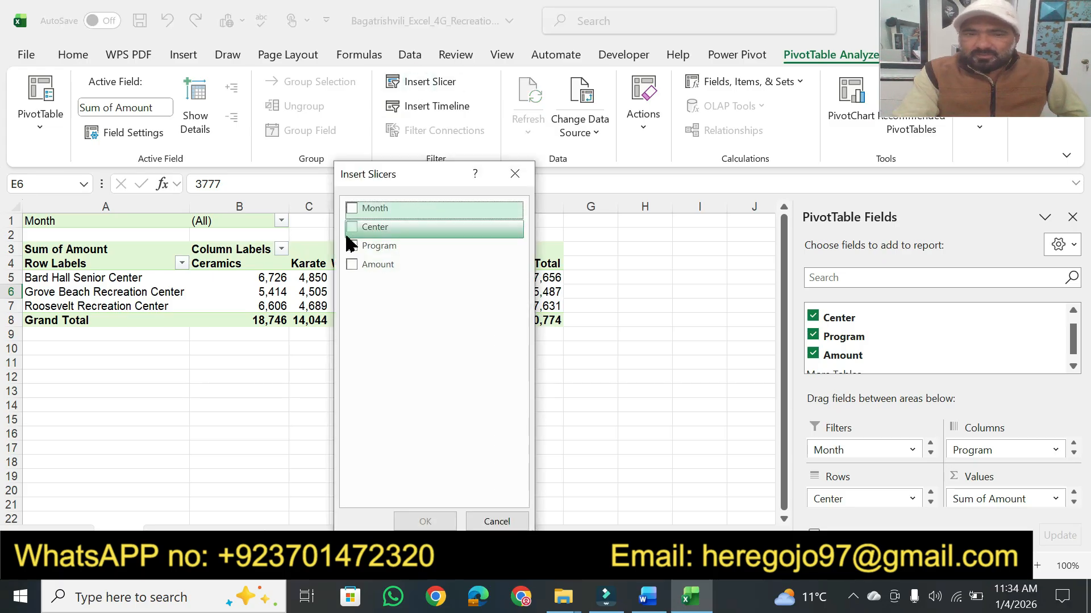
click(646, 596)
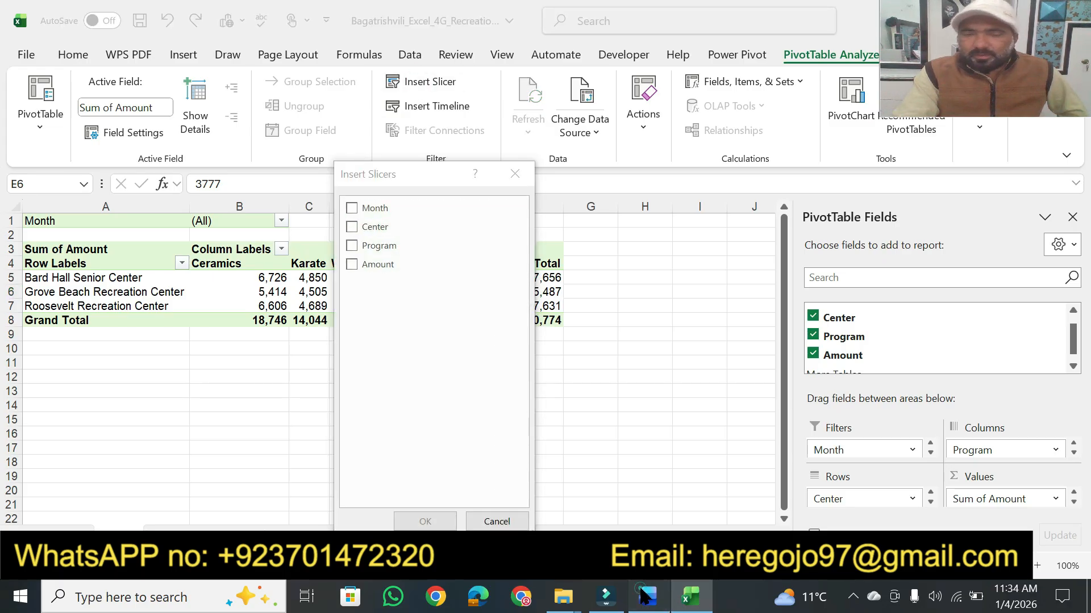
click(646, 596)
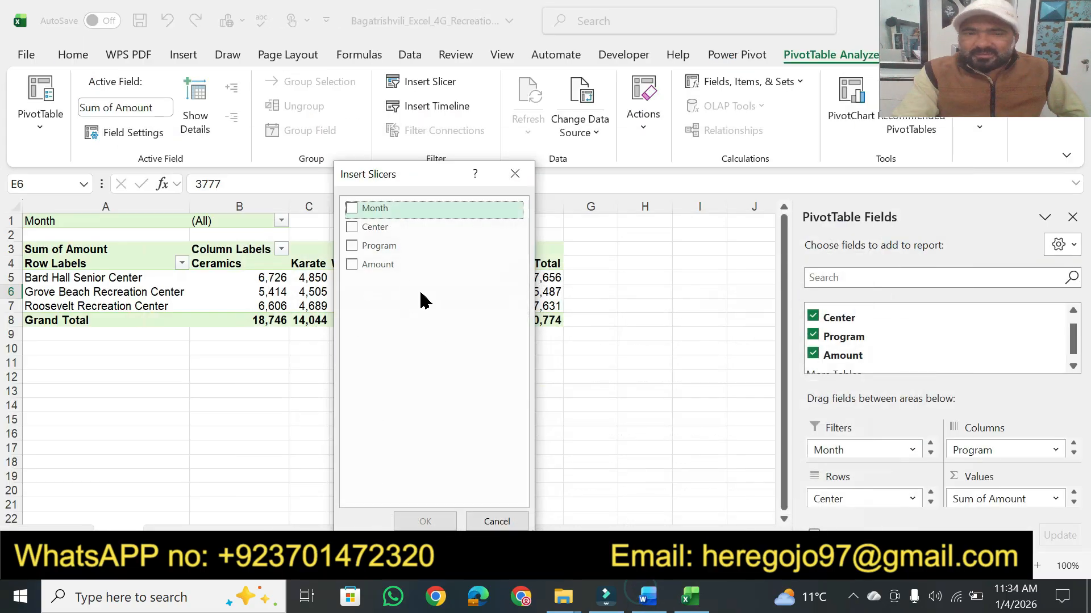
click(355, 251)
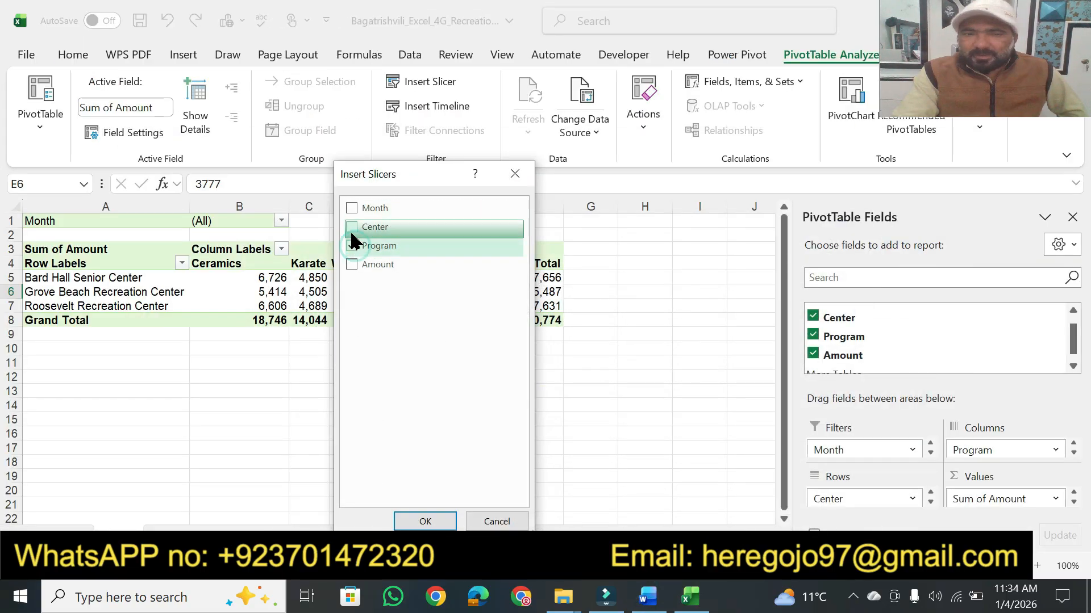
click(352, 227)
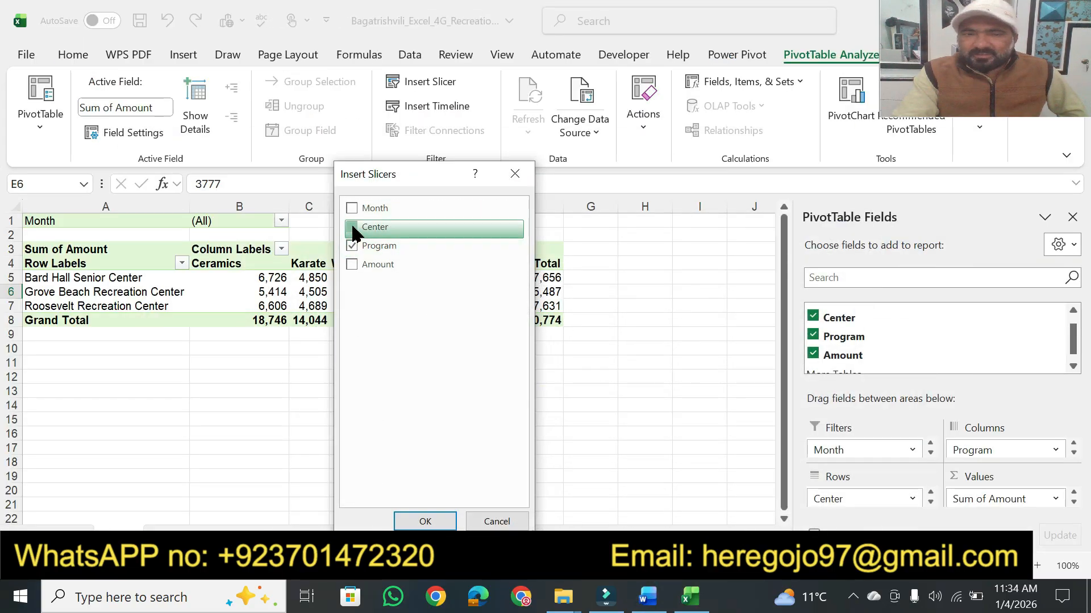
click(427, 519)
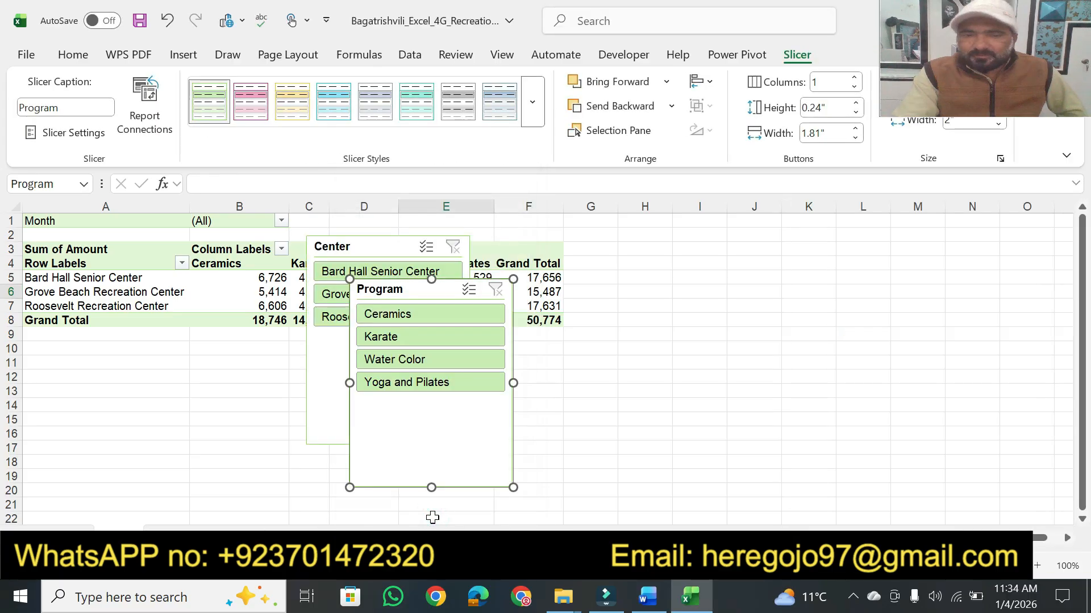
- Highlight "filter by the Bard Hall Senior" and "Ceramics and Water Color revenue" in step 4 of the Word instructions
click(647, 597)
drag(605, 193, 771, 189)
drag(250, 208, 489, 209)
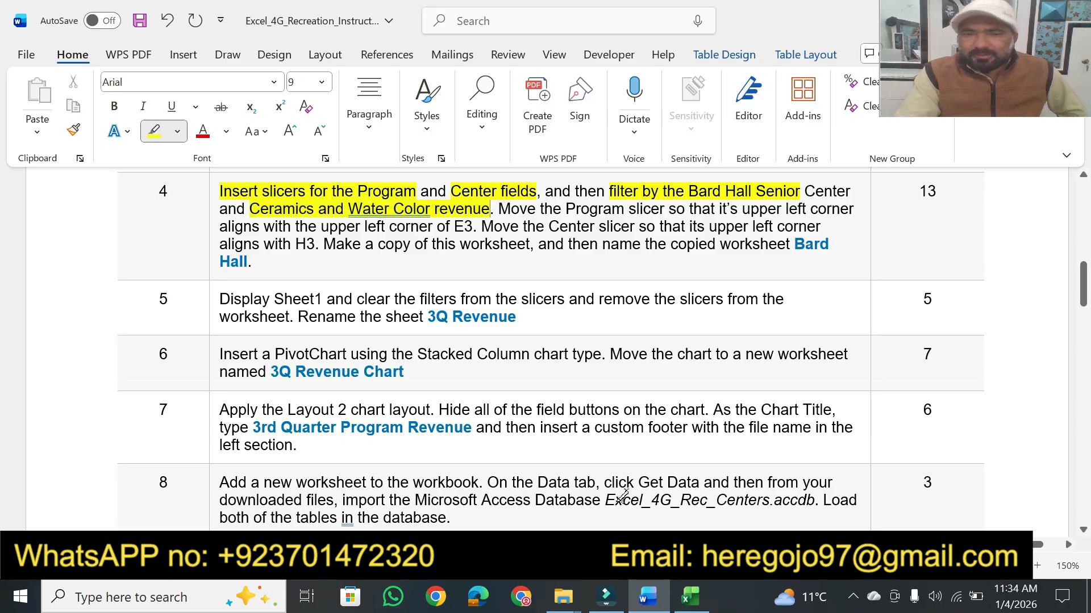
- In the Excel workbook, move the Program slicer clear of the Center slicer and filter Center by Bard Hall Senior Center
click(691, 598)
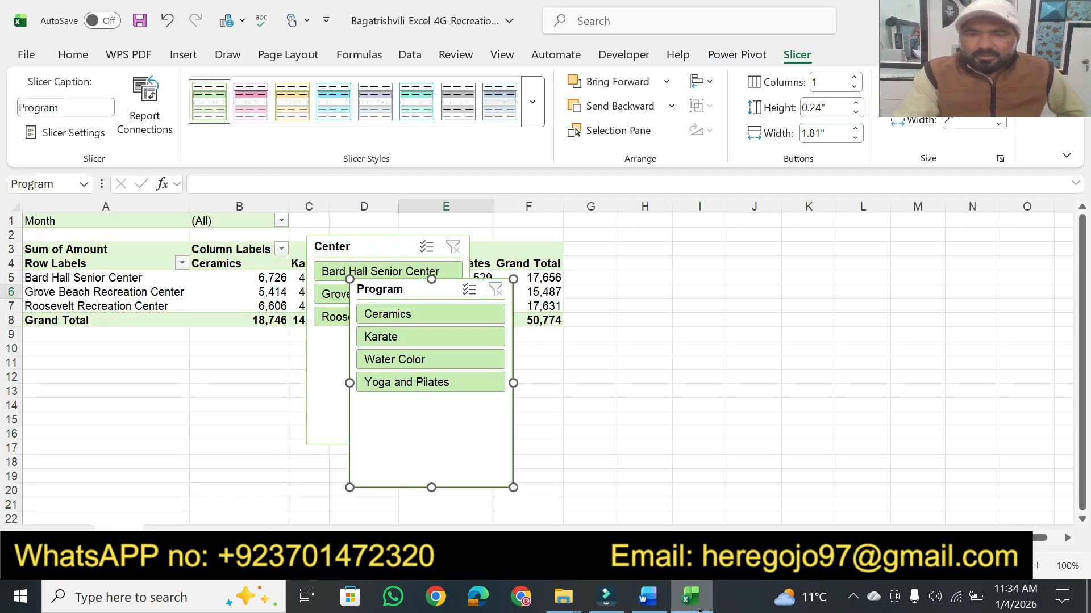
drag(379, 296, 665, 307)
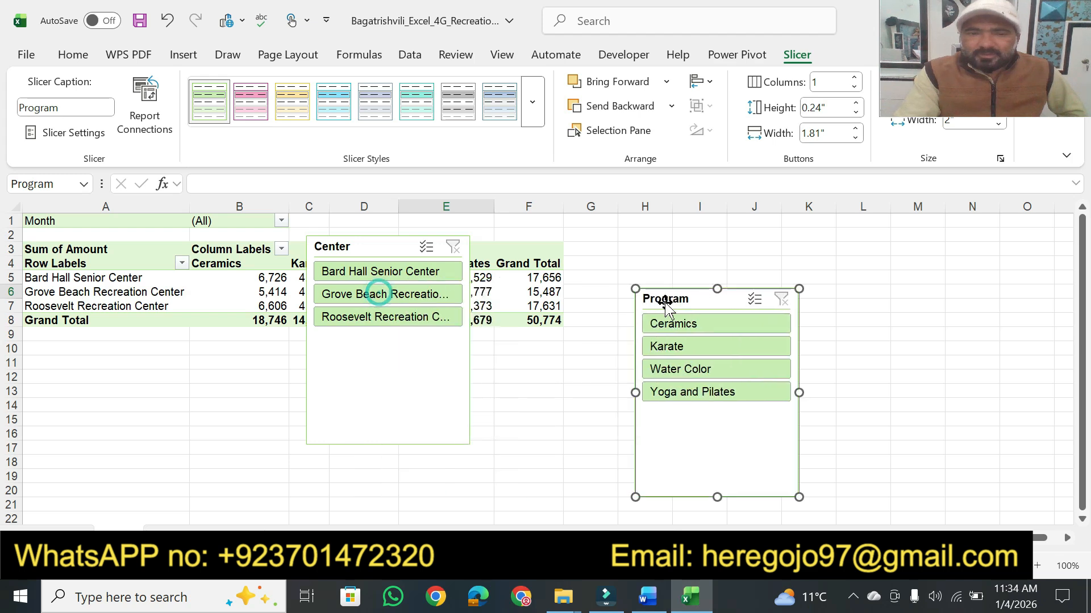
click(396, 273)
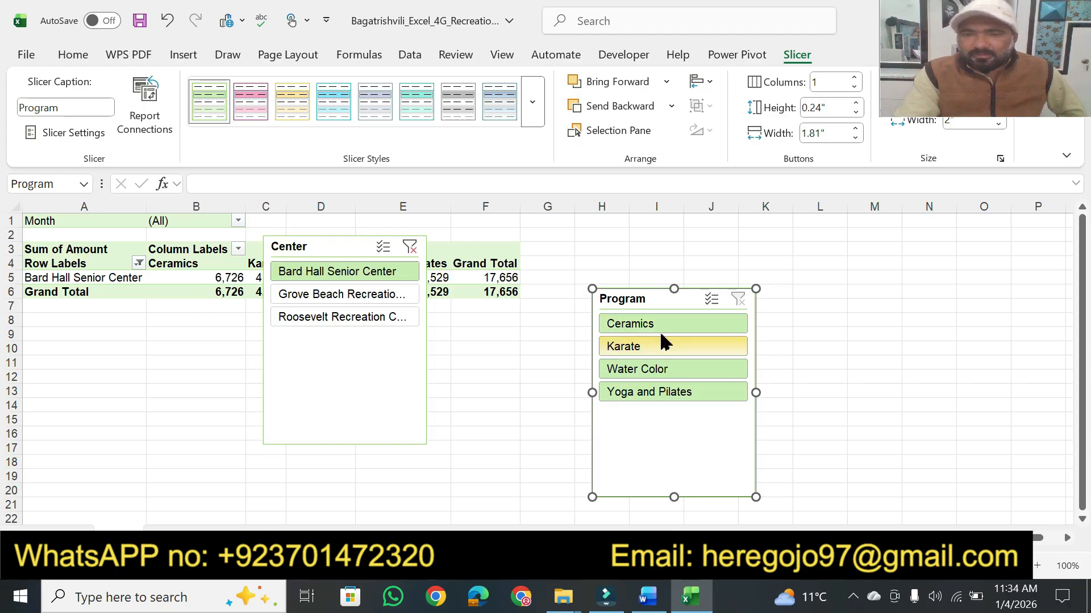
- Turn on multiple selection in the Program slicer and filter it to Ceramics and Water Color only
click(649, 602)
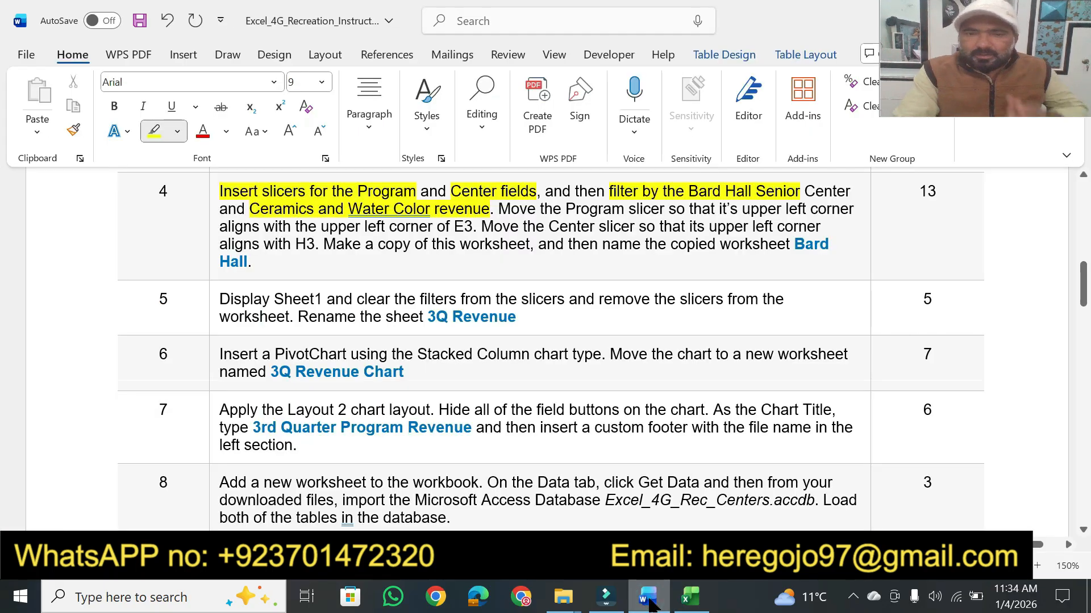
click(651, 604)
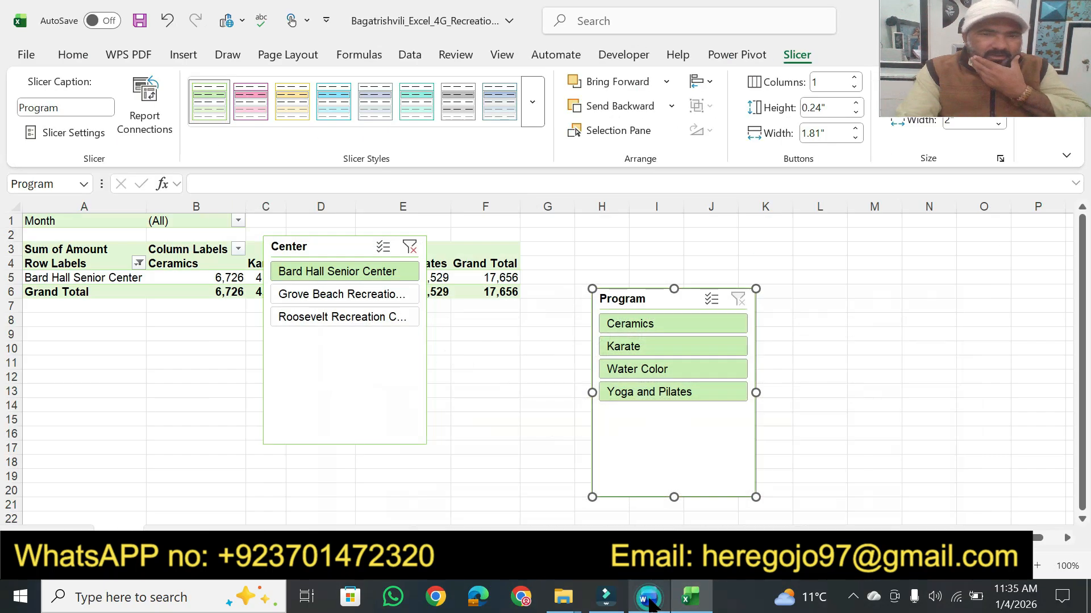
click(710, 301)
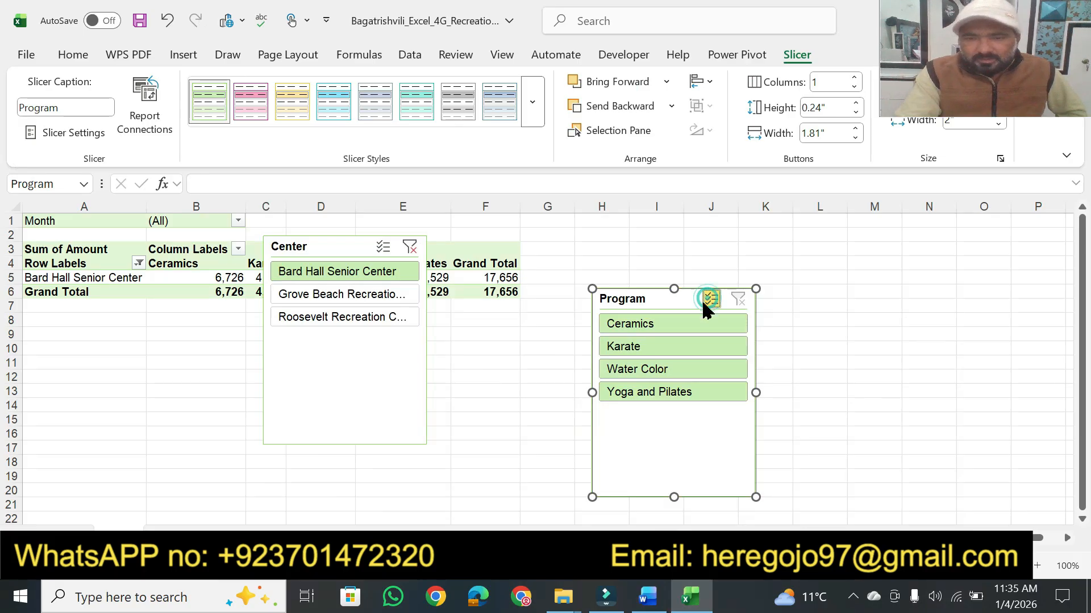
click(639, 334)
click(666, 347)
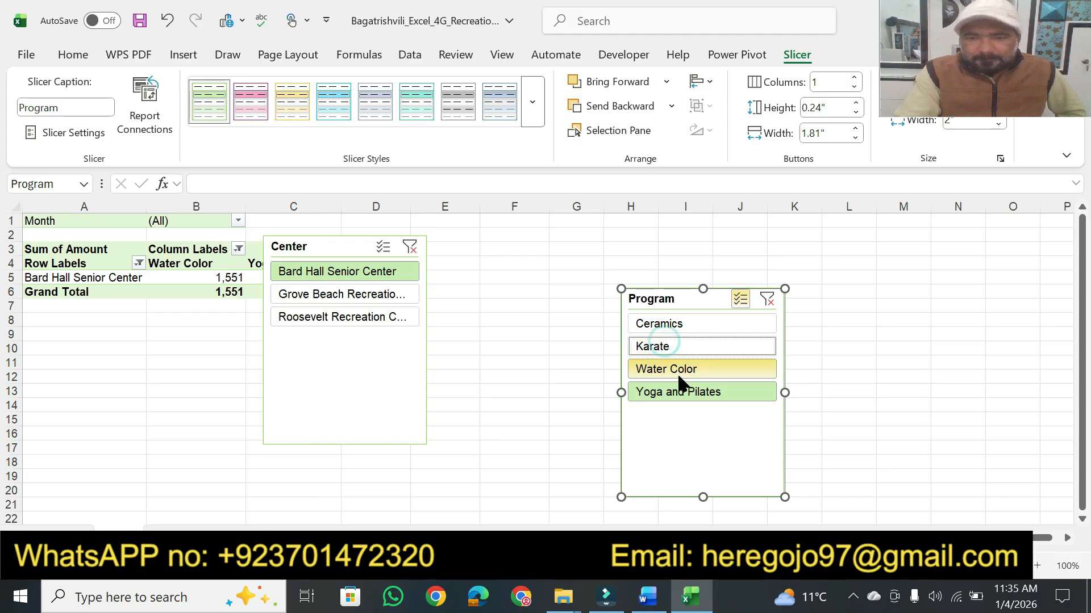
click(674, 391)
click(644, 326)
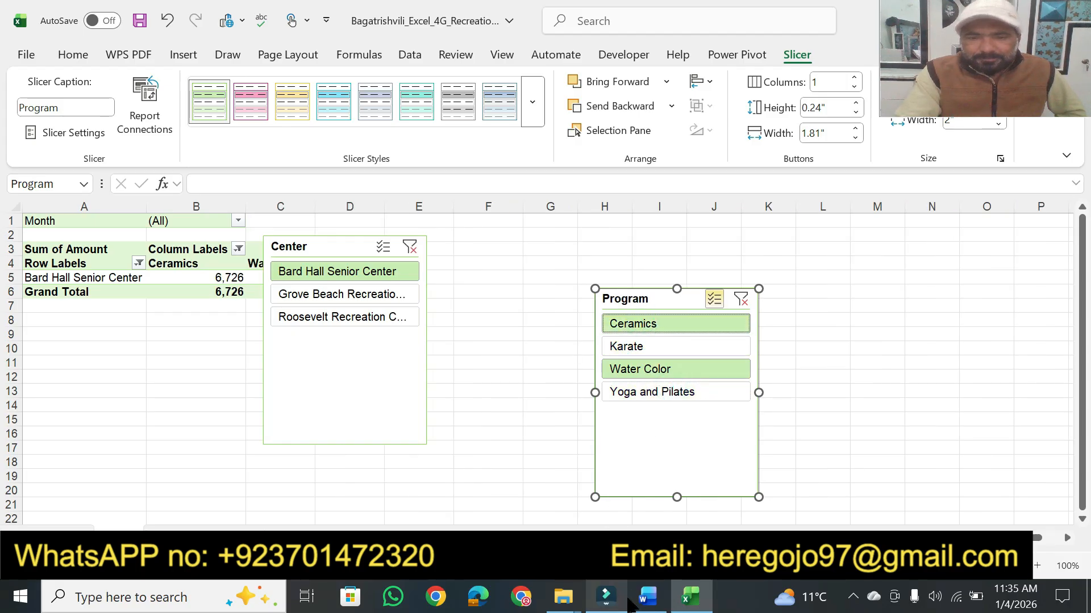
- Switch to the Word instructions and highlight "Move the Program slicer" and "upper left corner of E3" in step 4
click(648, 596)
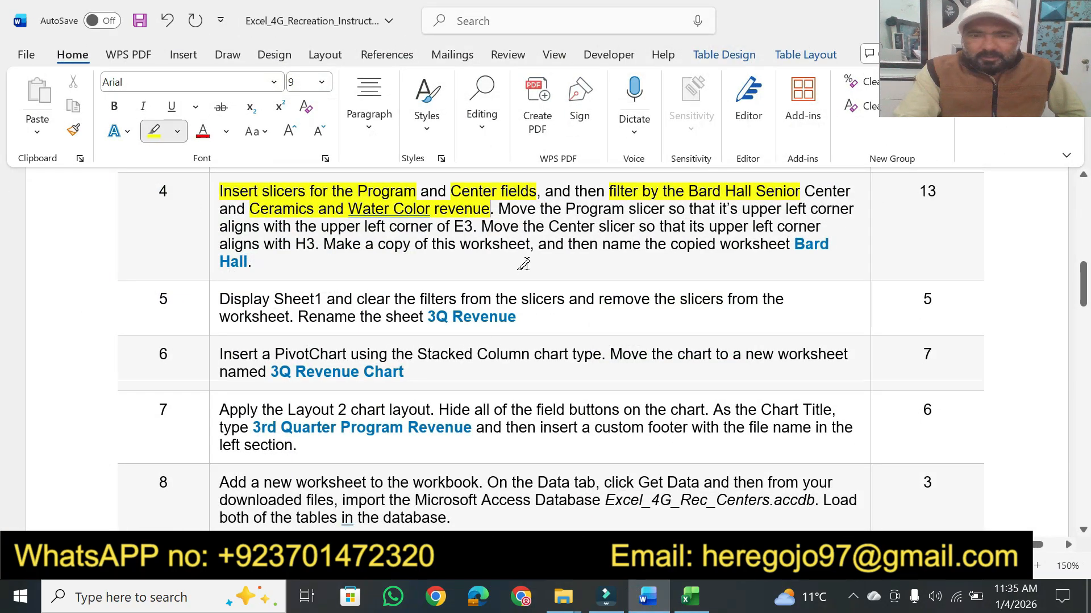
drag(500, 209, 663, 208)
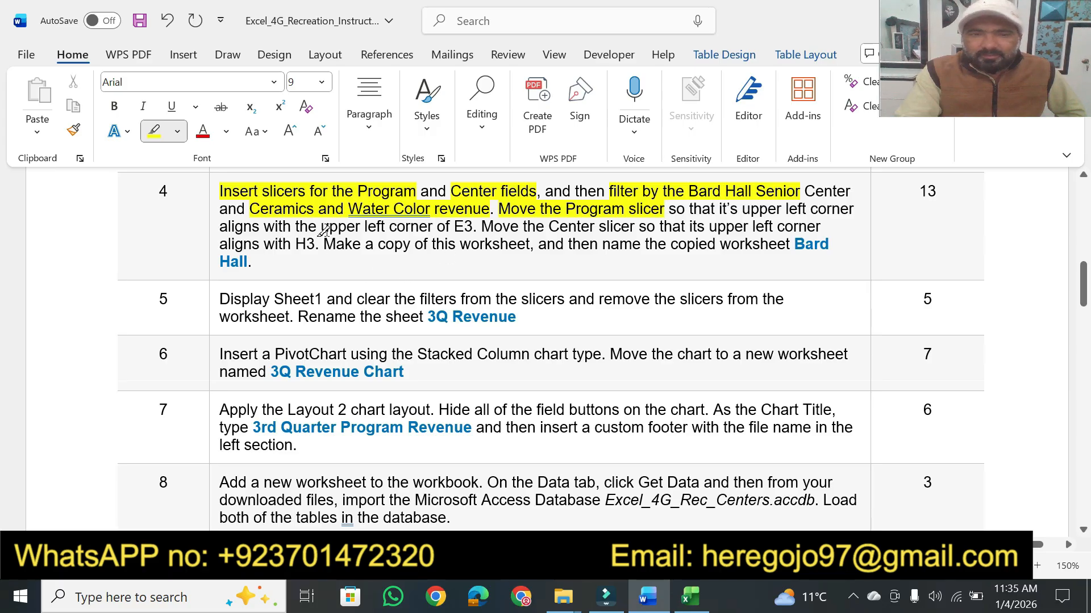
drag(321, 227, 473, 228)
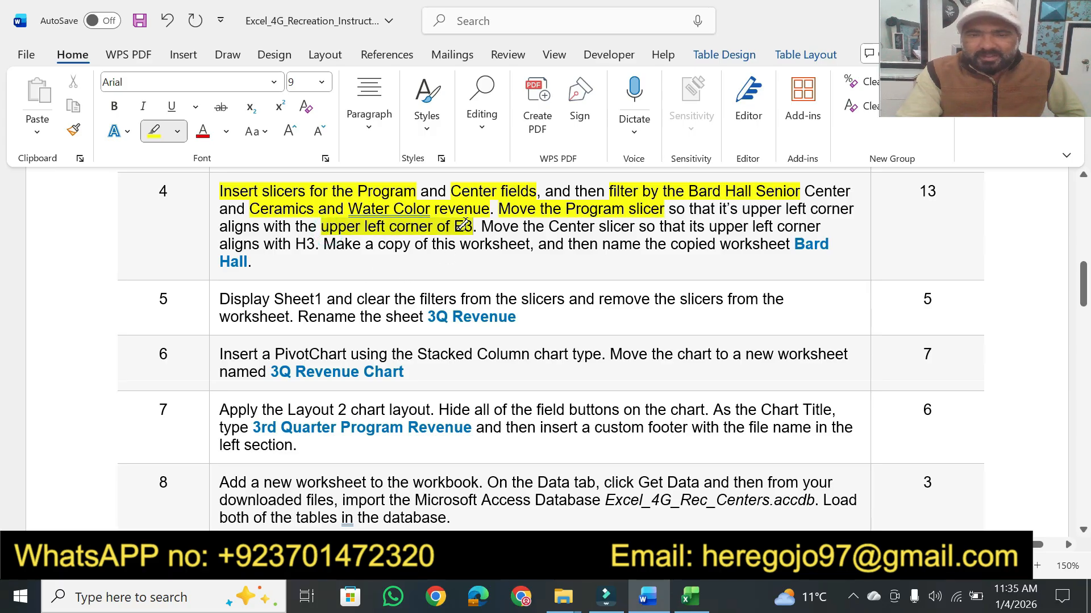
- In the Excel workbook, move the Center slicer below the PivotTable and align the Program slicer's upper left corner with cell E3
click(690, 596)
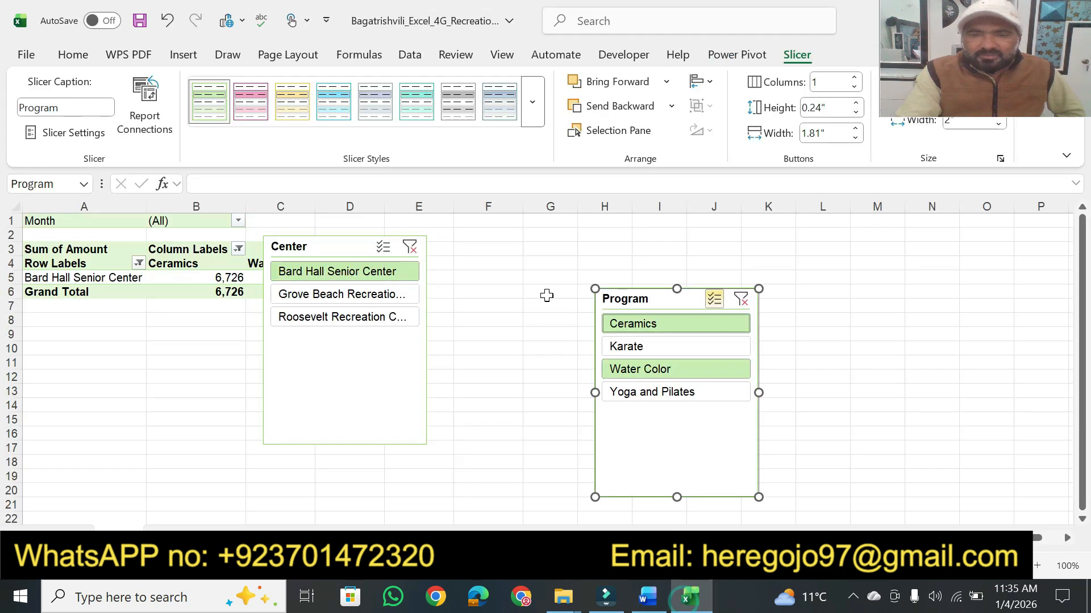
drag(341, 248, 390, 396)
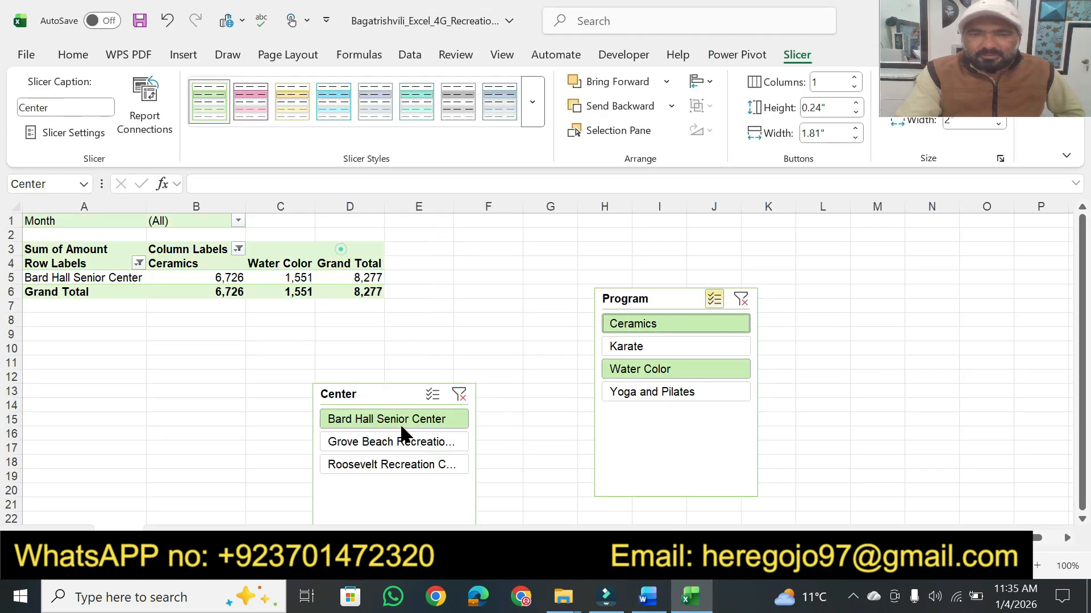
drag(647, 301, 441, 255)
- Highlight "Center slicer so that its upper" and "with H3" in Word, and align the Center slicer's upper left corner with H3 in Excel
click(655, 607)
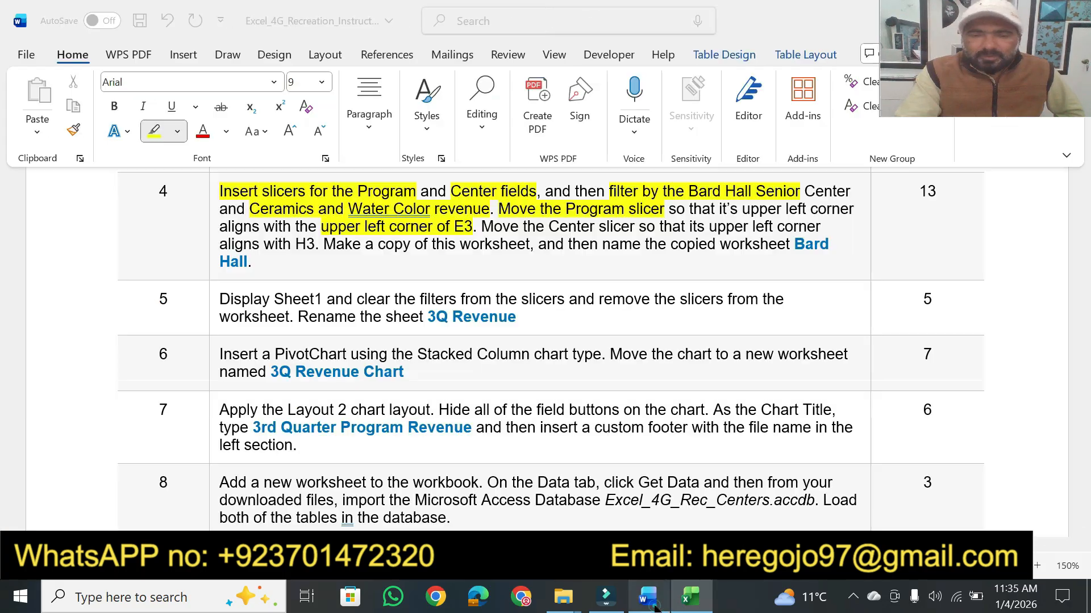
drag(547, 226, 747, 226)
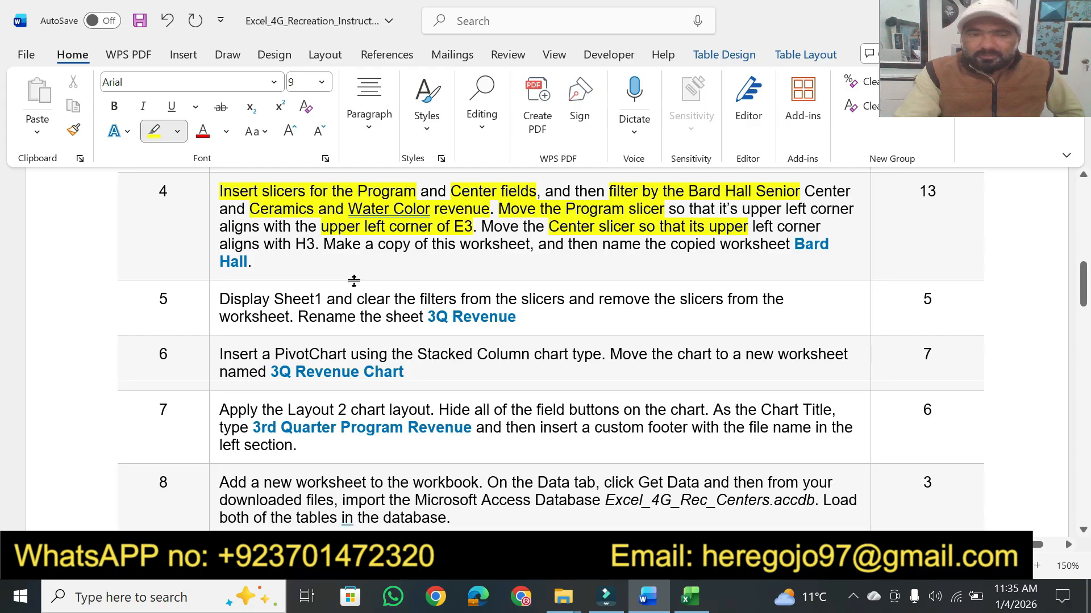
drag(263, 244, 315, 244)
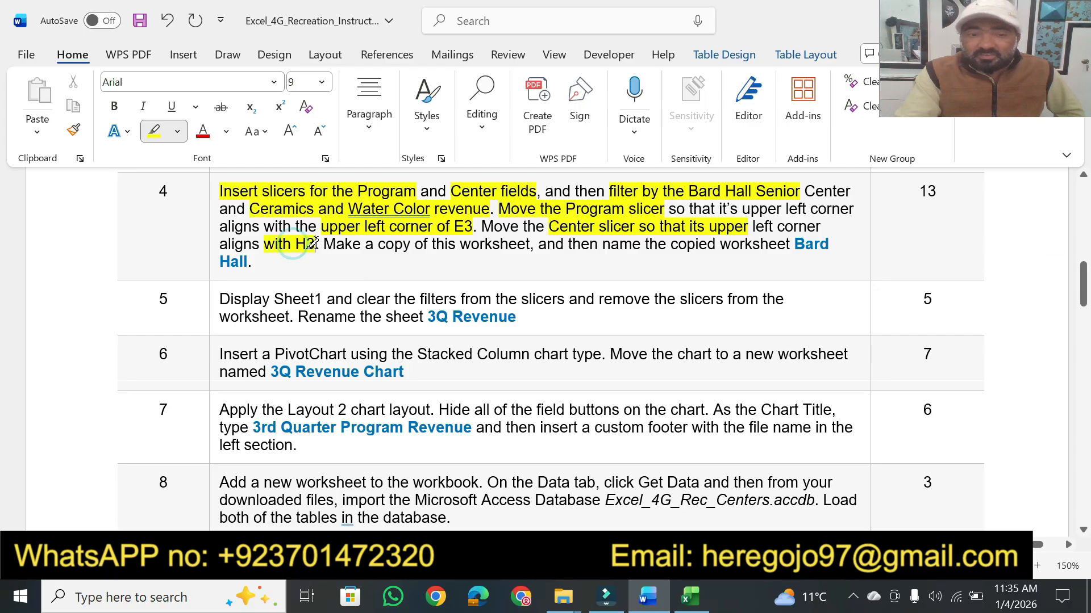
click(689, 602)
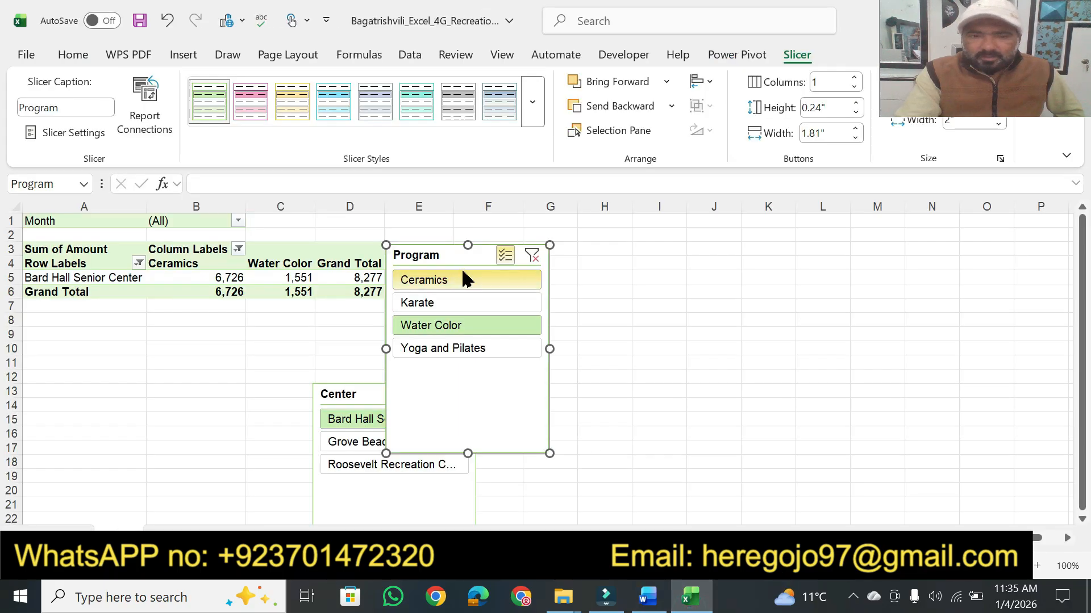
drag(348, 393, 615, 254)
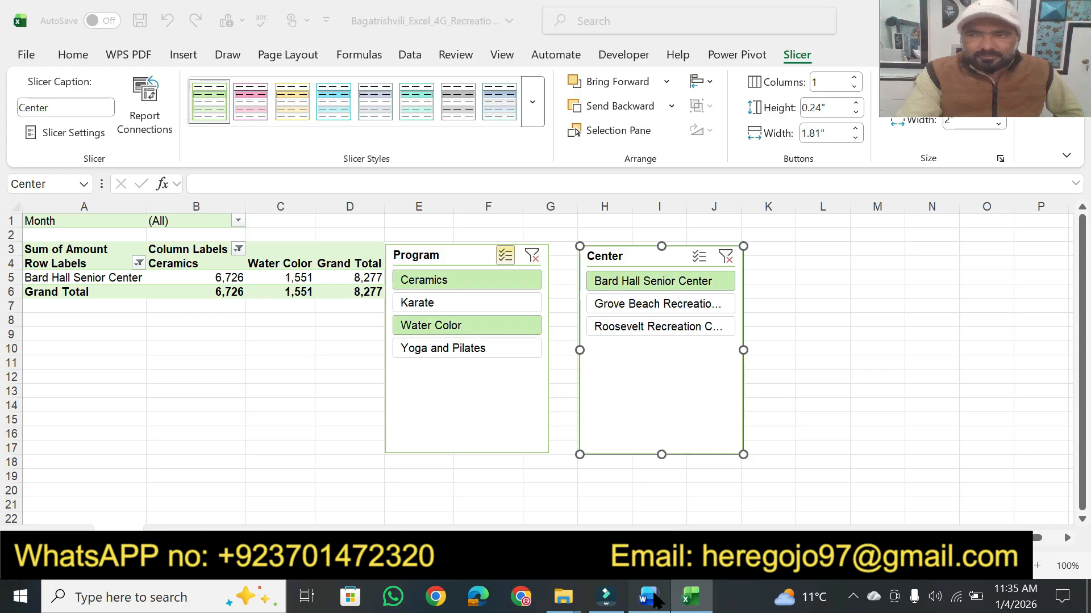
- In step 4 of the Word instructions, highlight "copy of this worksheet," and "name the copied worksheet Bard Hall." and turn off the highlighter
click(647, 597)
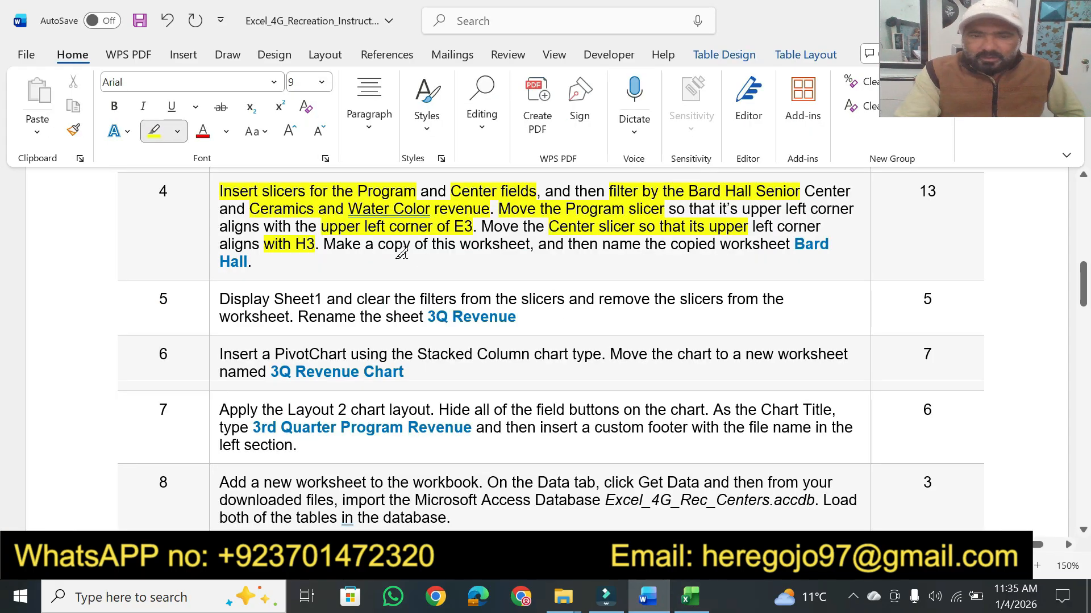
drag(379, 249, 791, 245)
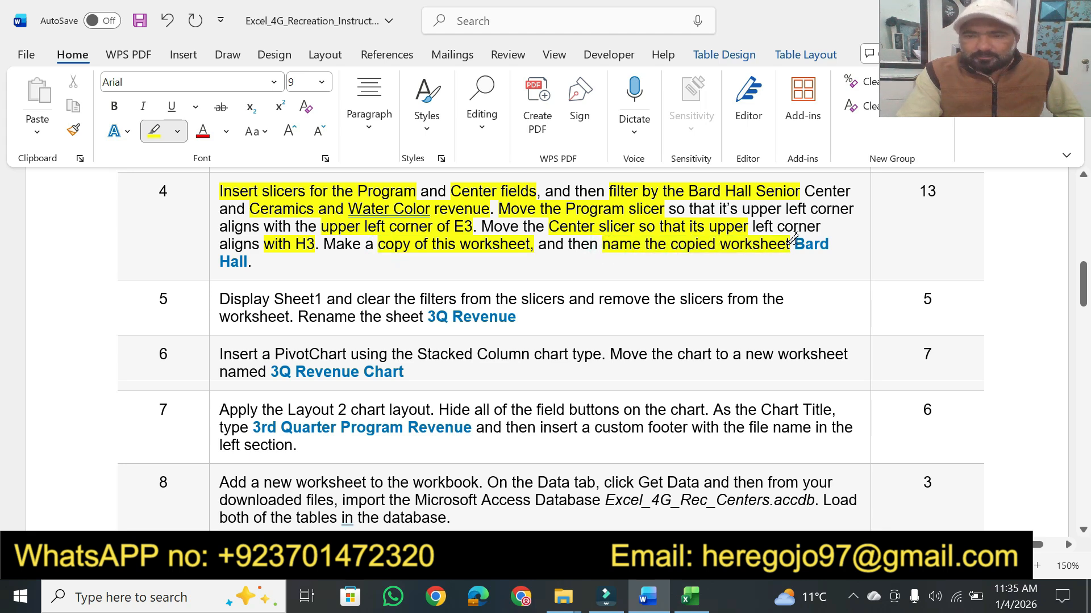
mouse_move(791, 244)
mouse_down()
mouse_move(793, 256)
mouse_move(360, 287)
mouse_move(274, 262)
mouse_up()
key(Escape)
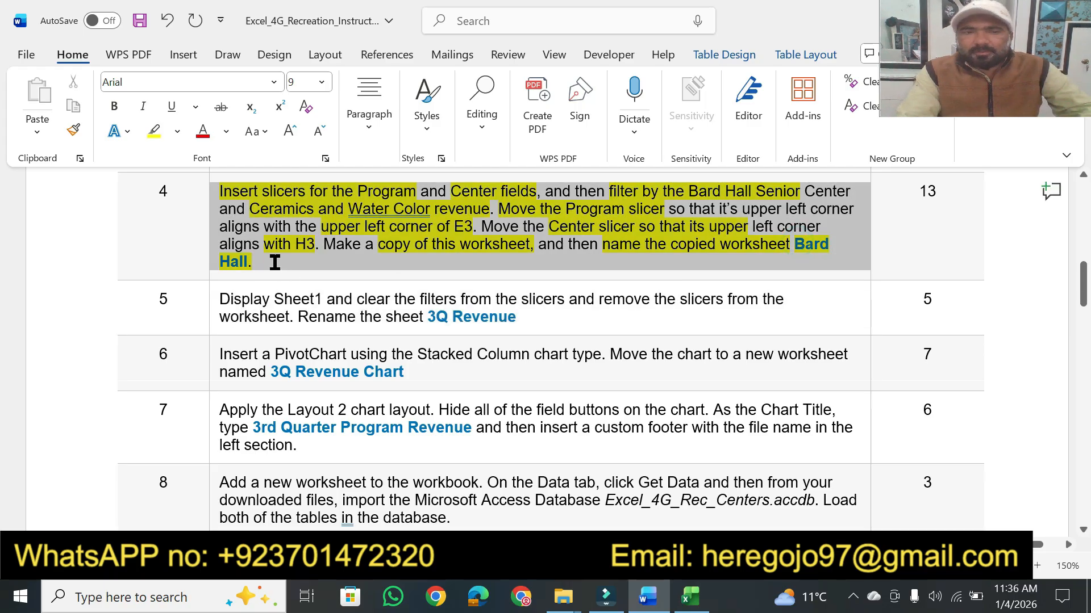
click(274, 262)
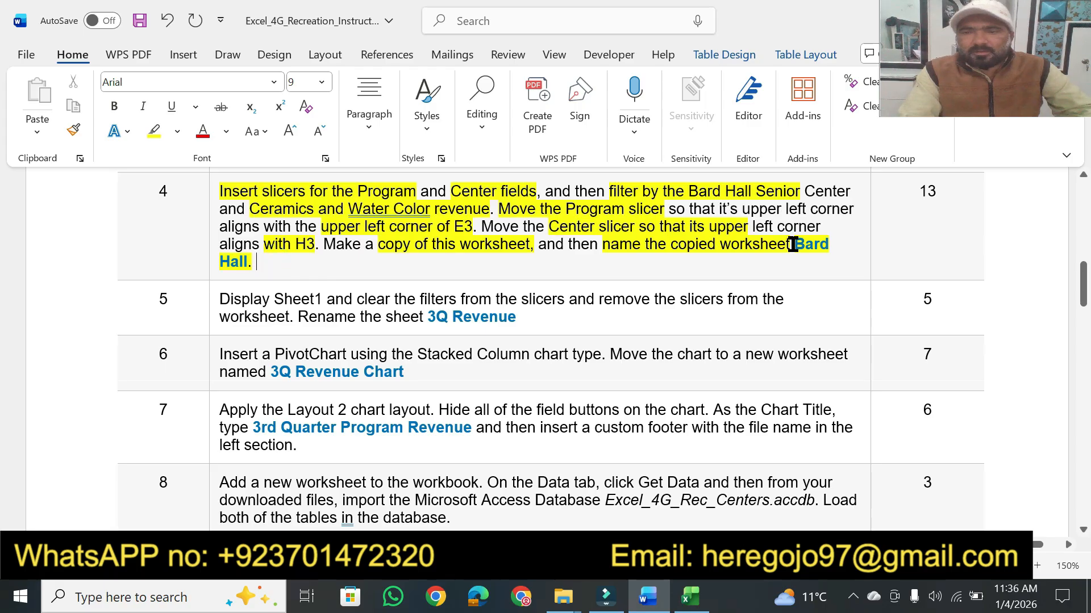
- Try to select only the sheet name "Bard Hall" in step 4 of the instructions
drag(726, 243, 245, 261)
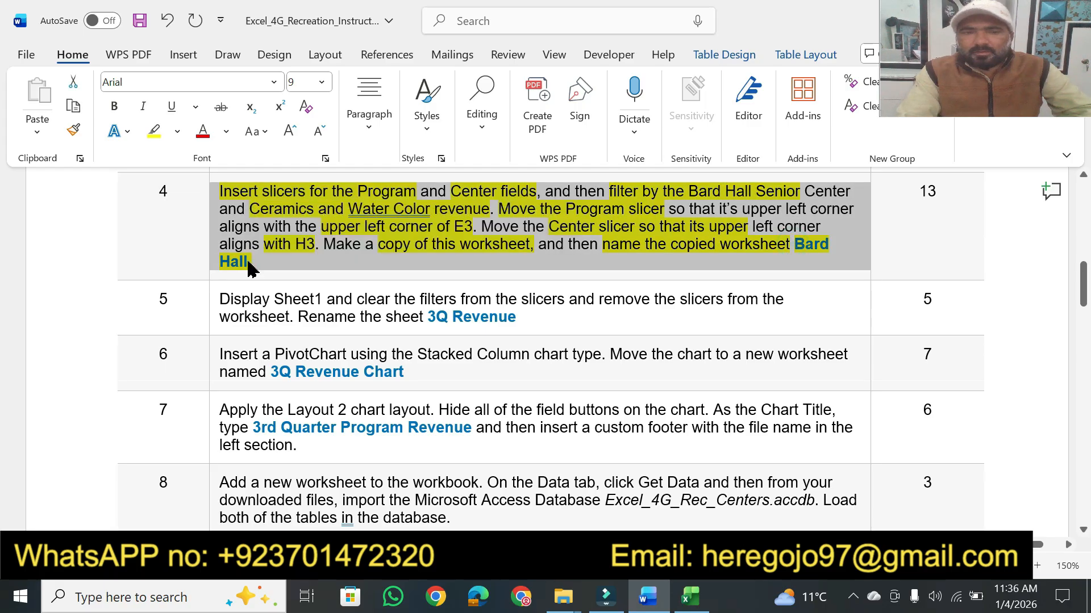
click(250, 266)
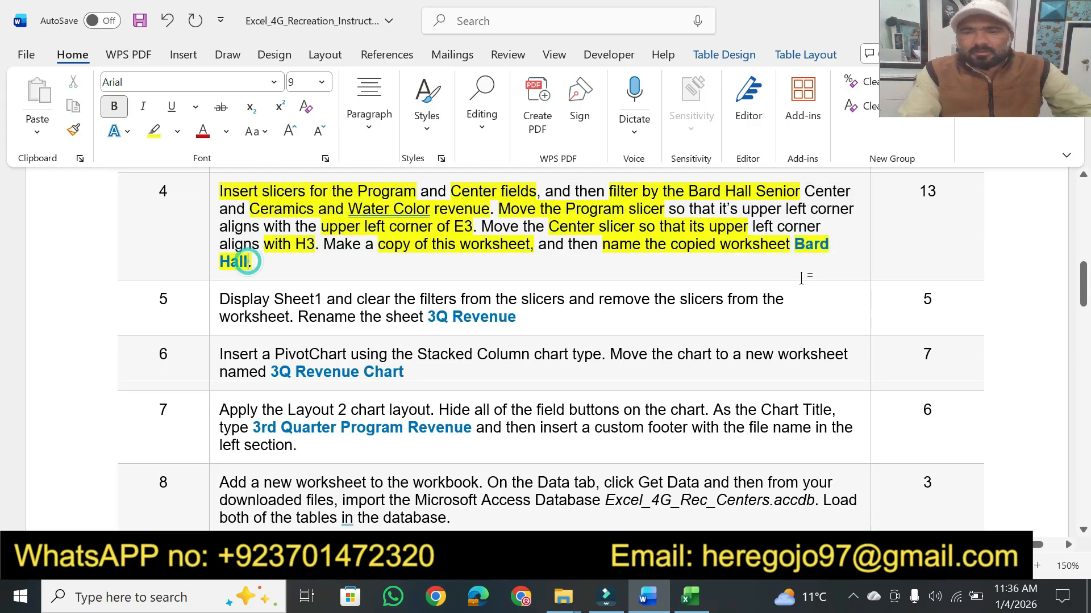
click(797, 249)
key(shift+Down)
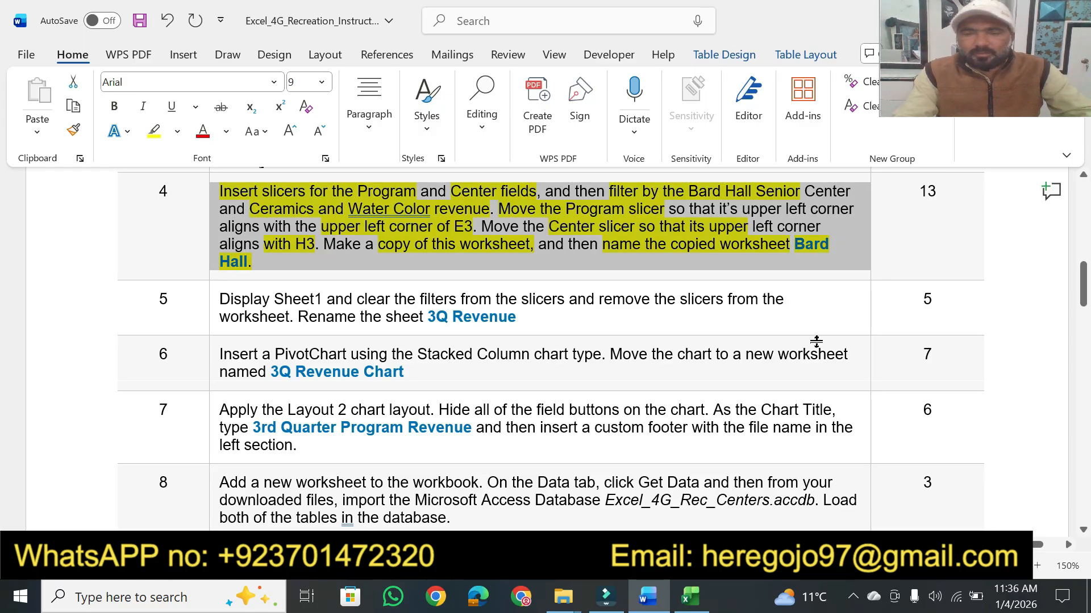
scroll(816, 342, up, 1)
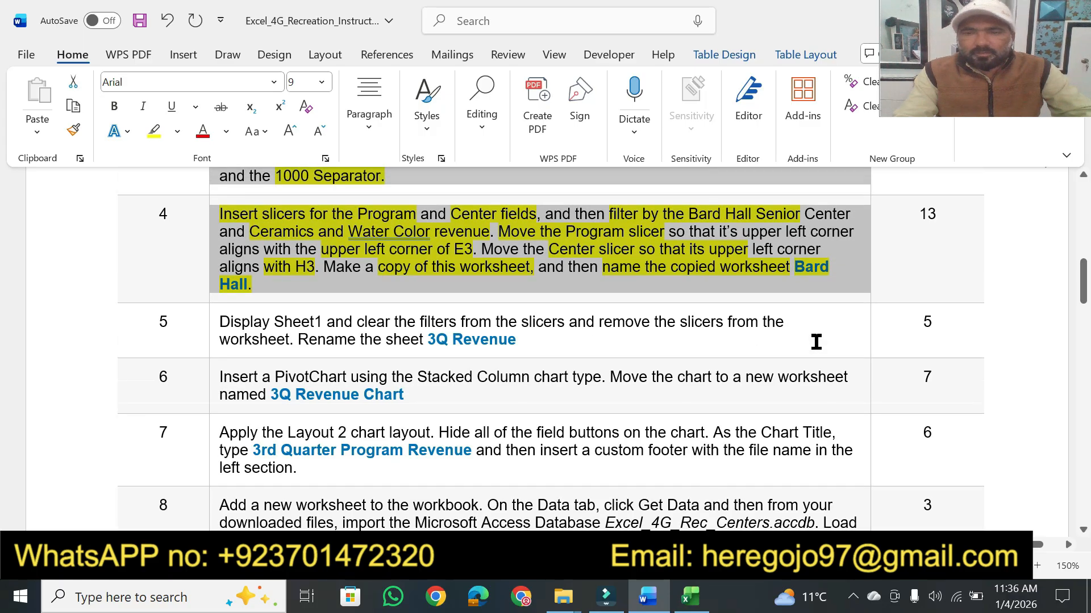
click(799, 267)
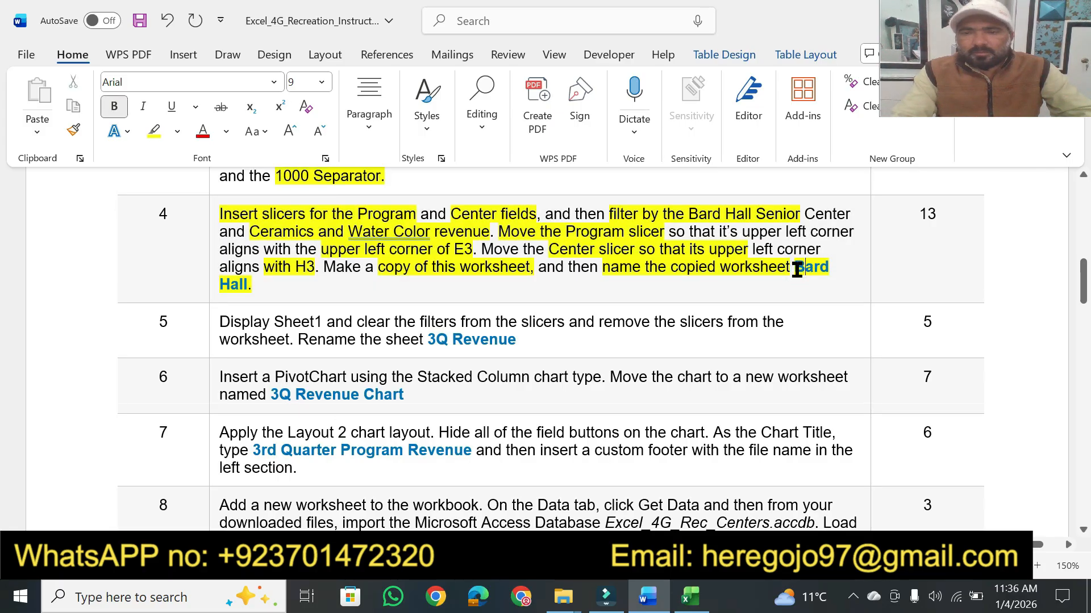
key(shift+Down)
key(shift+Down)
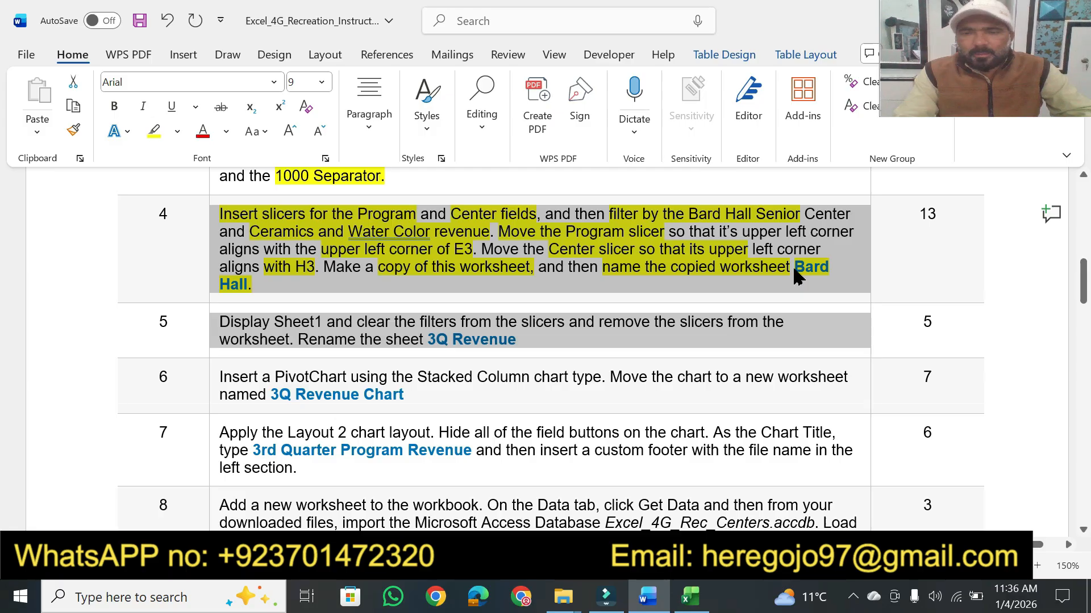
click(795, 268)
drag(774, 268, 375, 300)
click(373, 299)
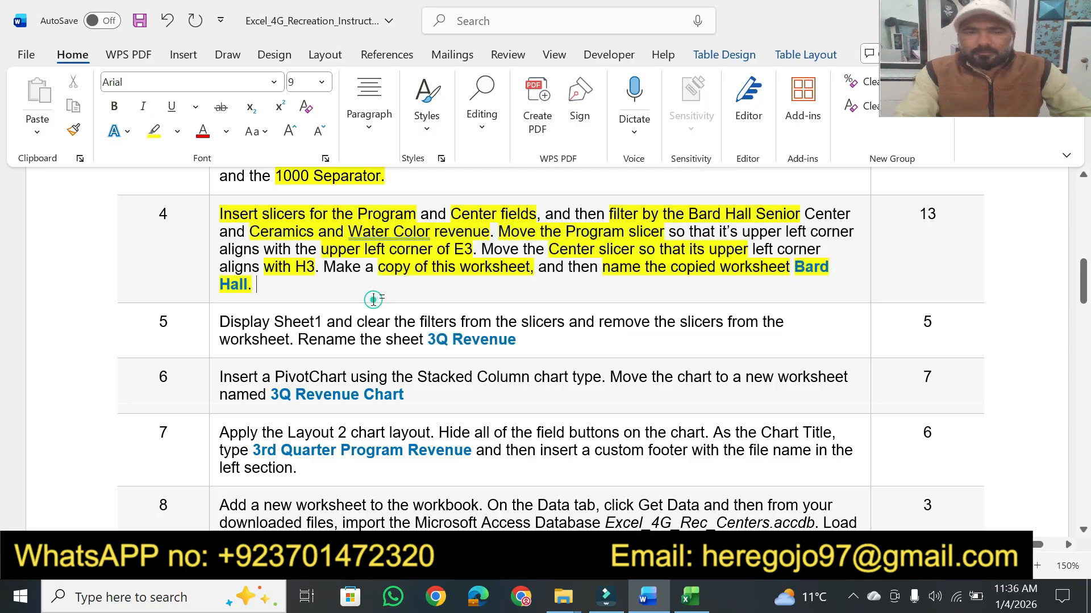
- Switch to the Excel workbook and create a copy of the PivotTable worksheet at the end of the workbook
click(689, 602)
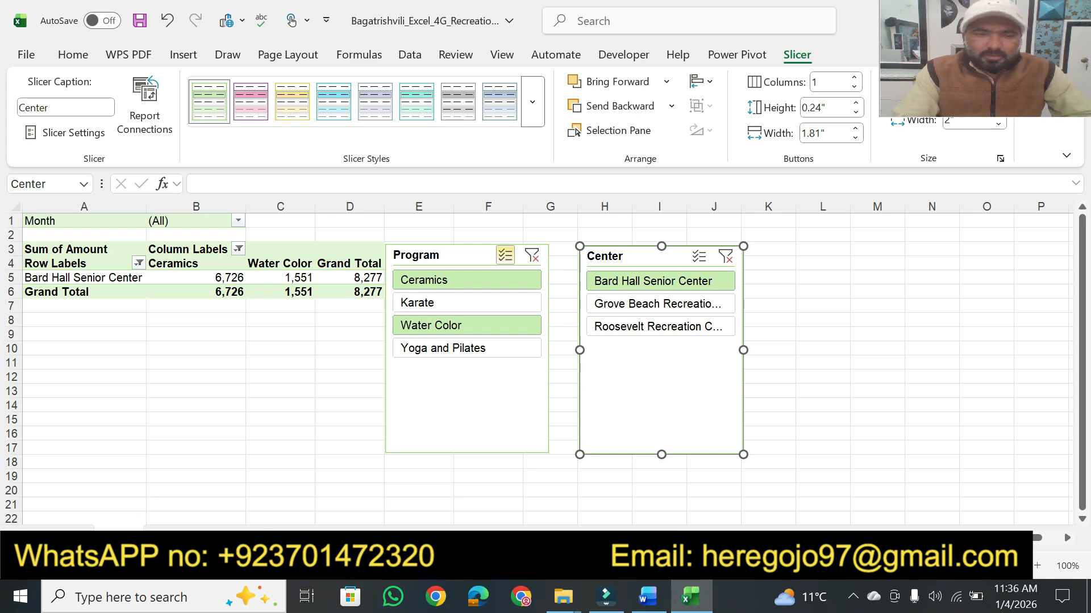
right_click(128, 538)
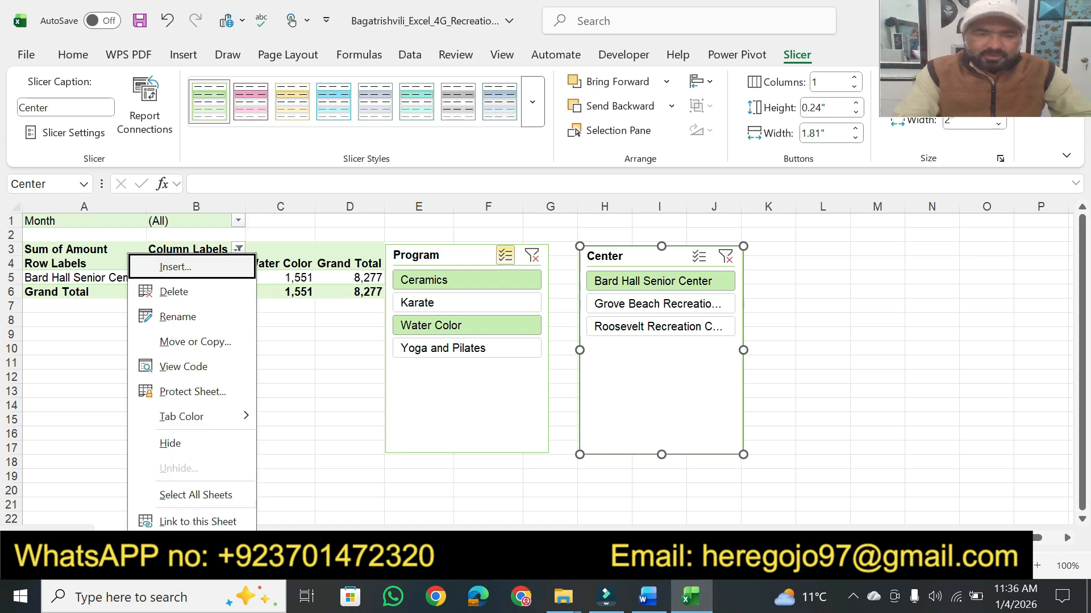
click(195, 344)
click(62, 464)
click(98, 371)
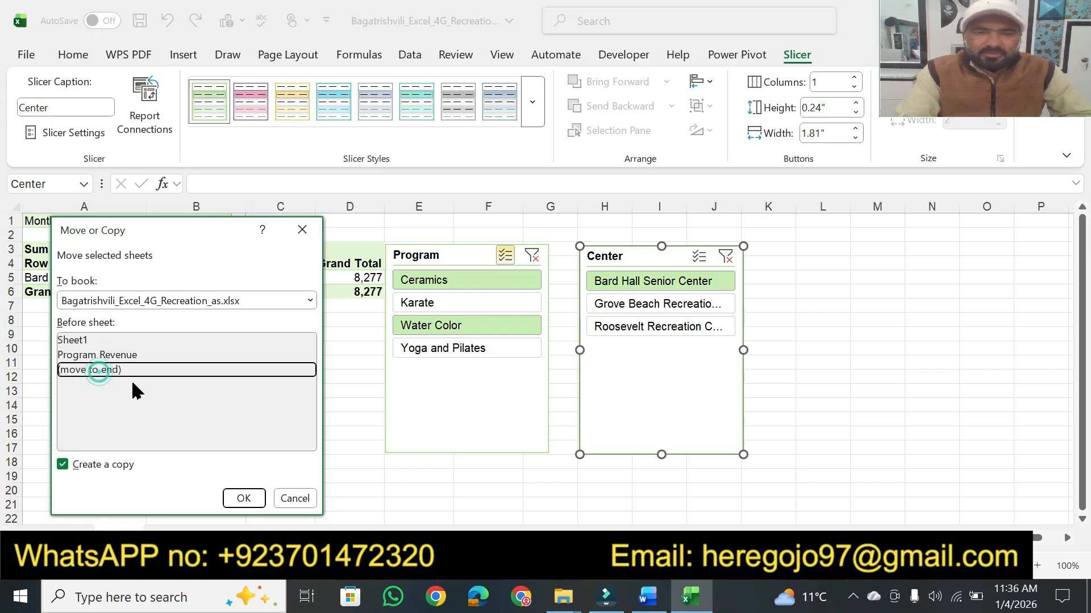
click(243, 498)
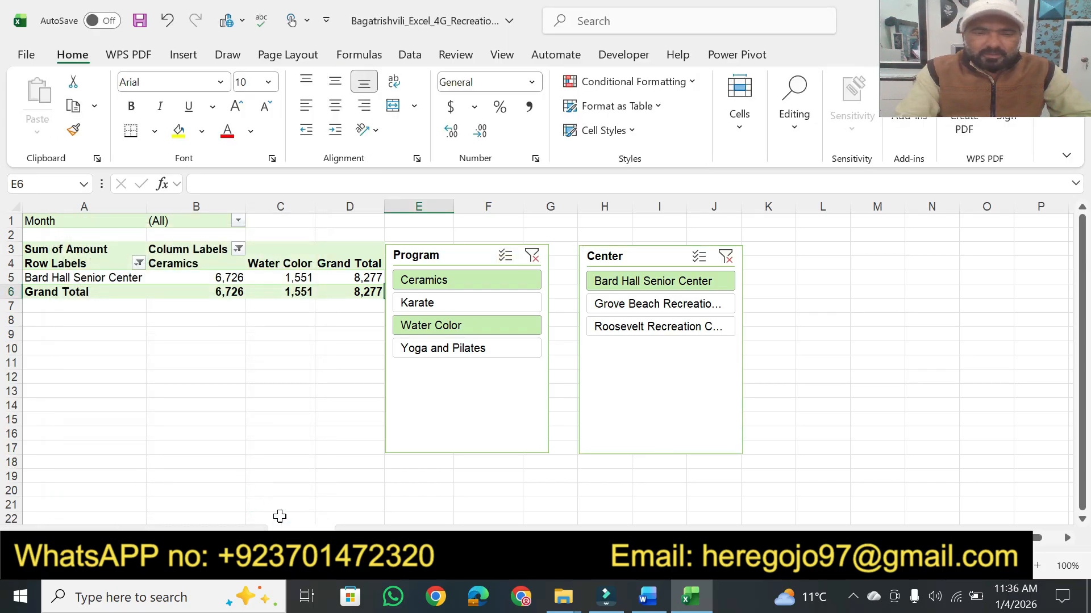
- Check the sheet name in the Word instructions, rename the copied worksheet Bard Hall in Excel, and return to Word
click(647, 597)
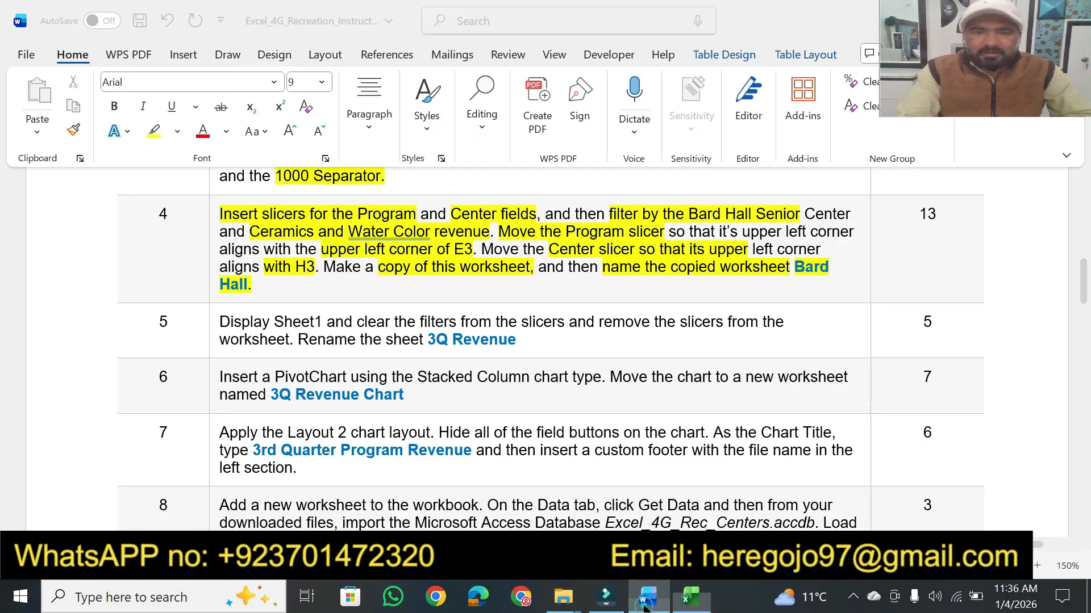
click(691, 596)
double_click(301, 537)
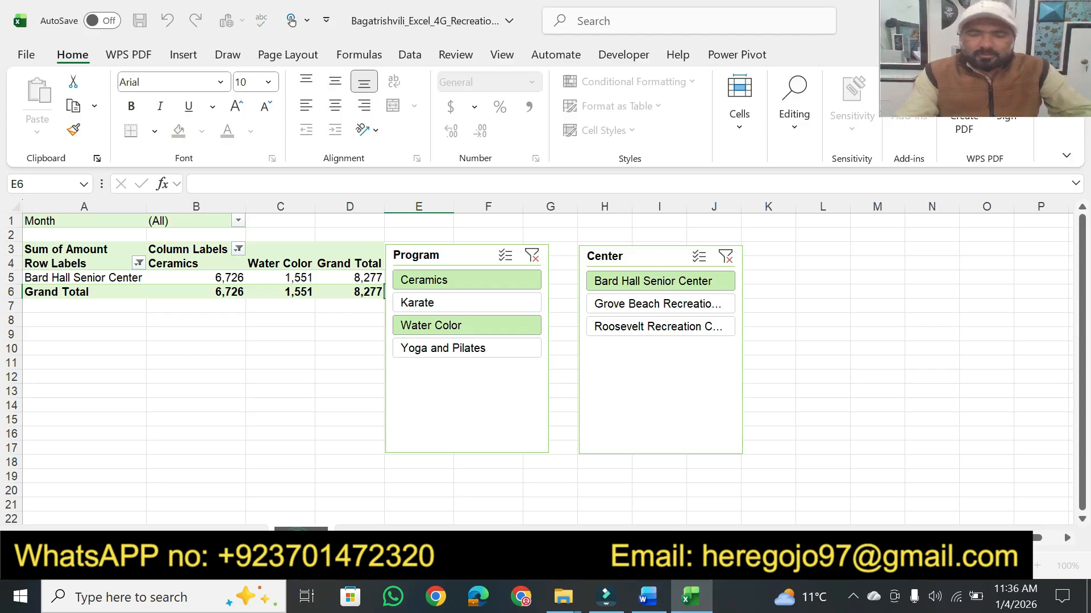
text(F)
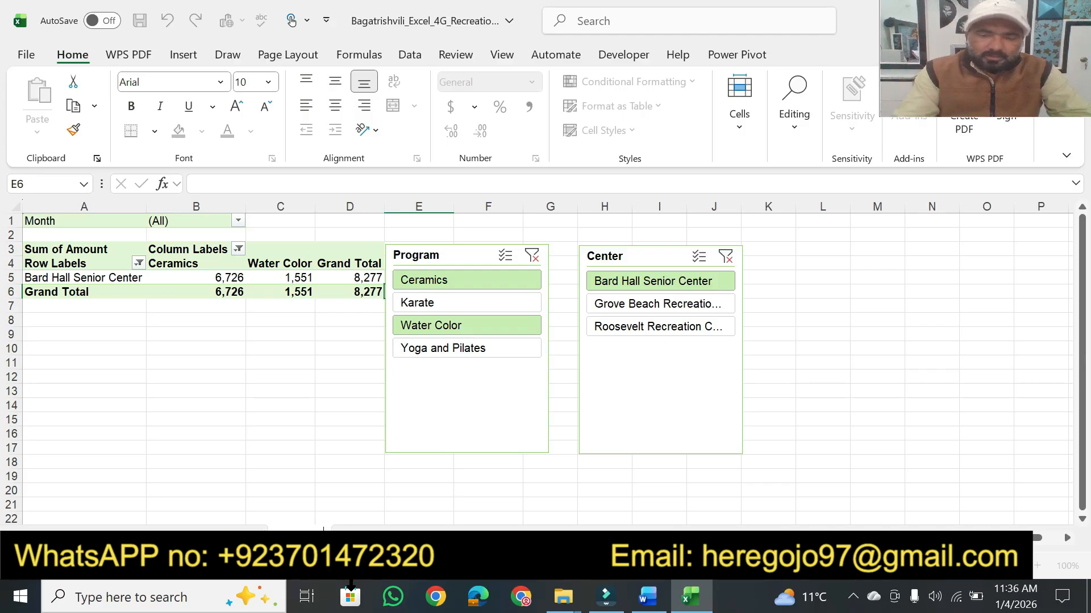
key(Return)
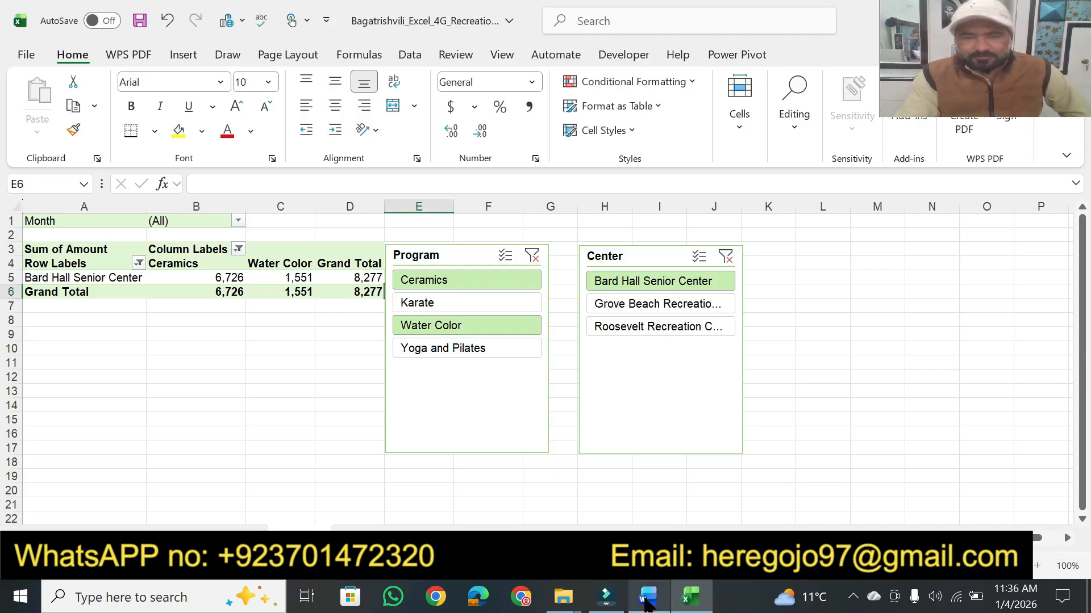
click(648, 500)
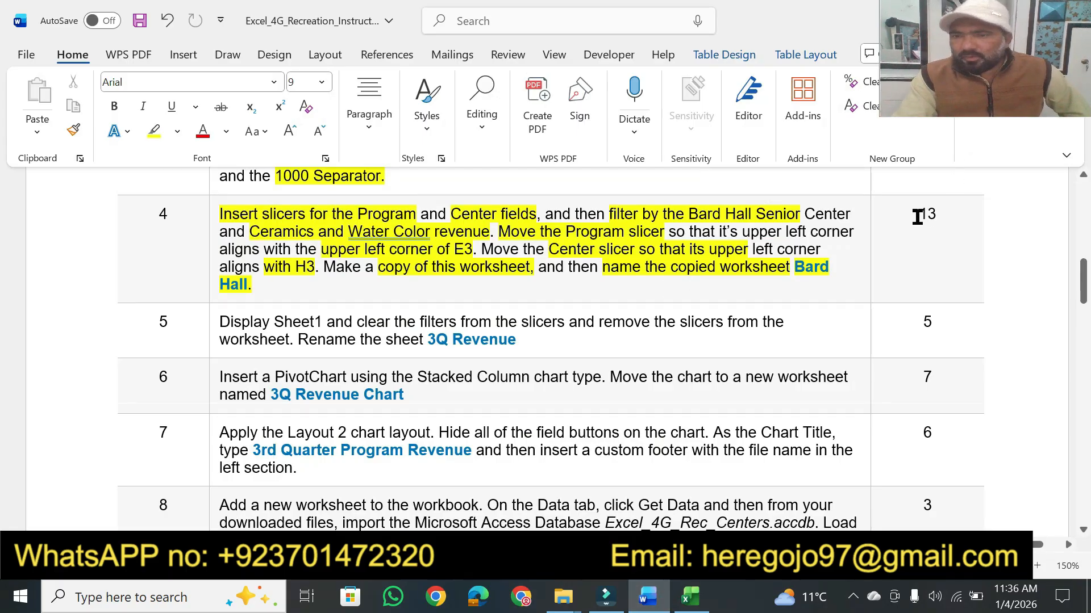
- Highlight the point value 13 of step 4 in the Word instructions, check the slicers in the Excel workbook, and return to Word
click(159, 135)
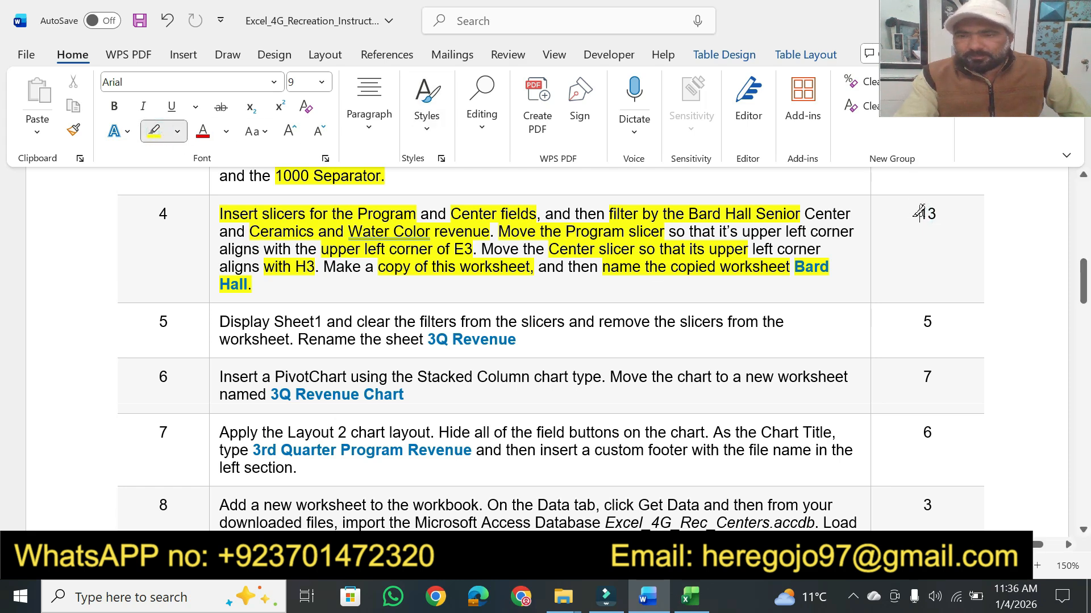
drag(918, 214, 939, 214)
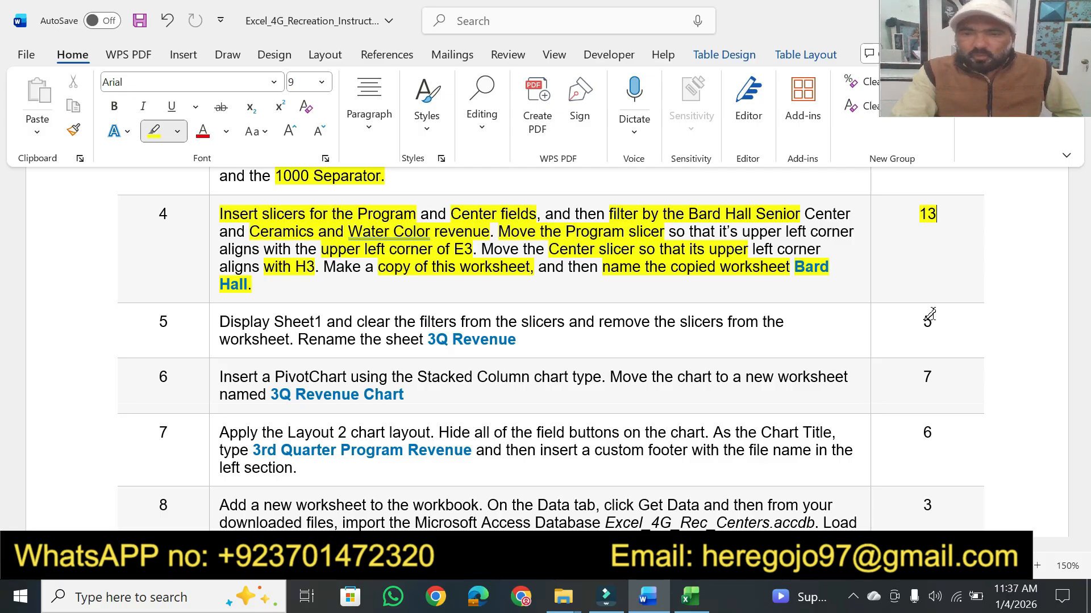
click(690, 598)
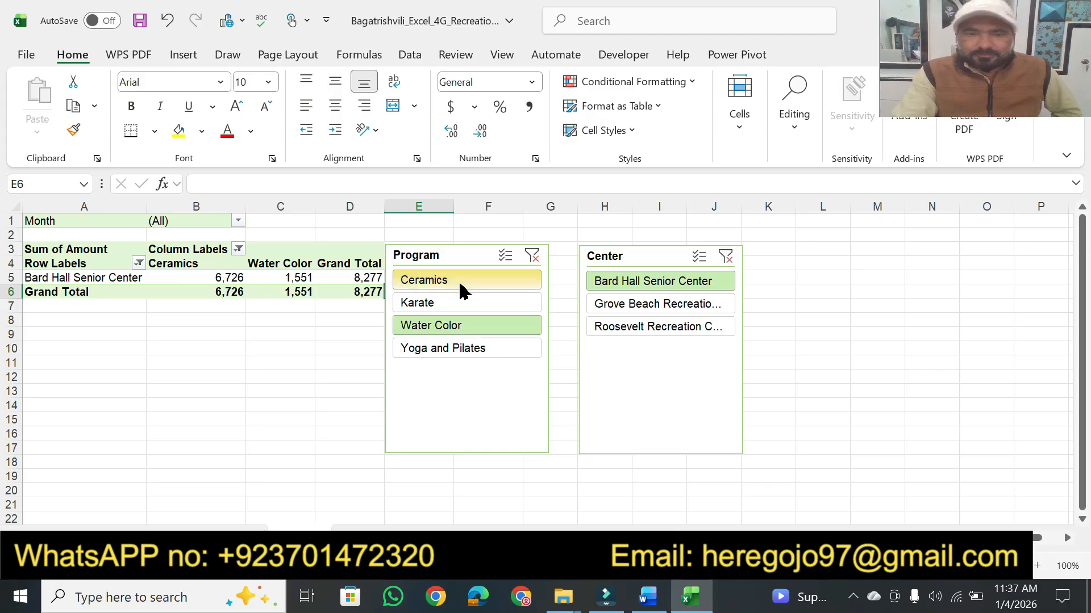
drag(448, 262, 449, 264)
click(646, 608)
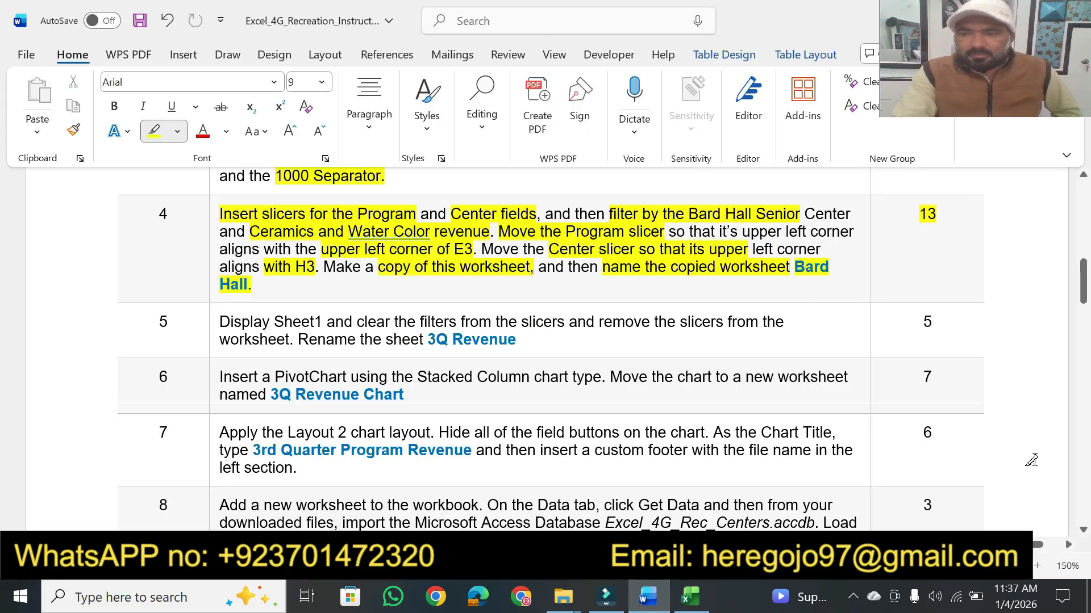
- In step 5 of the instructions, highlight "Display Sheet1", "clear the filters from the slicers", "remove the slicers" and most of "worksheet"
scroll(1084, 535, down, 3)
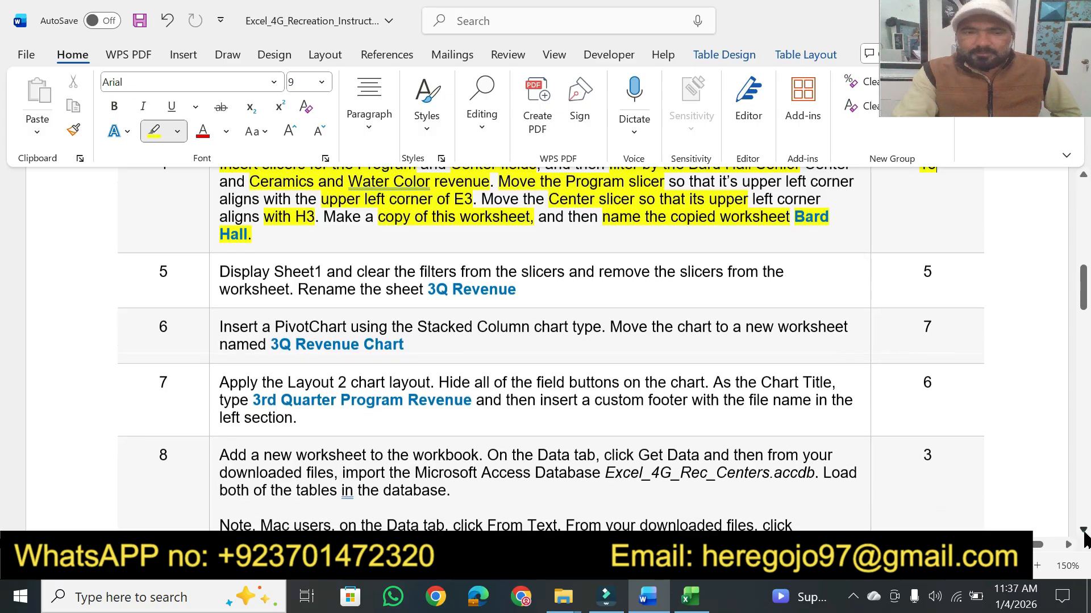
click(1084, 532)
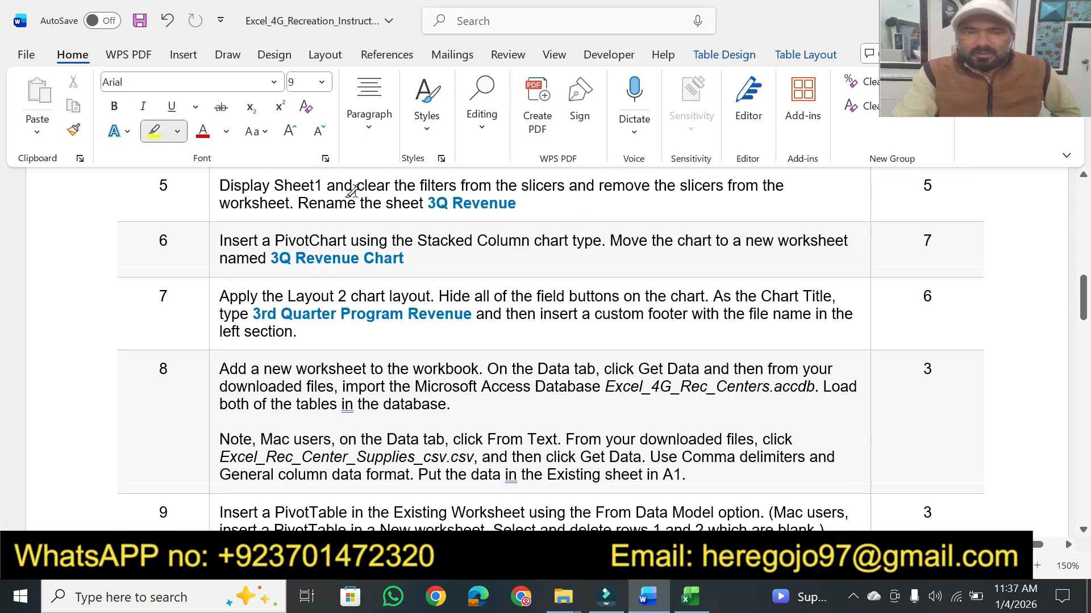
drag(220, 185, 314, 189)
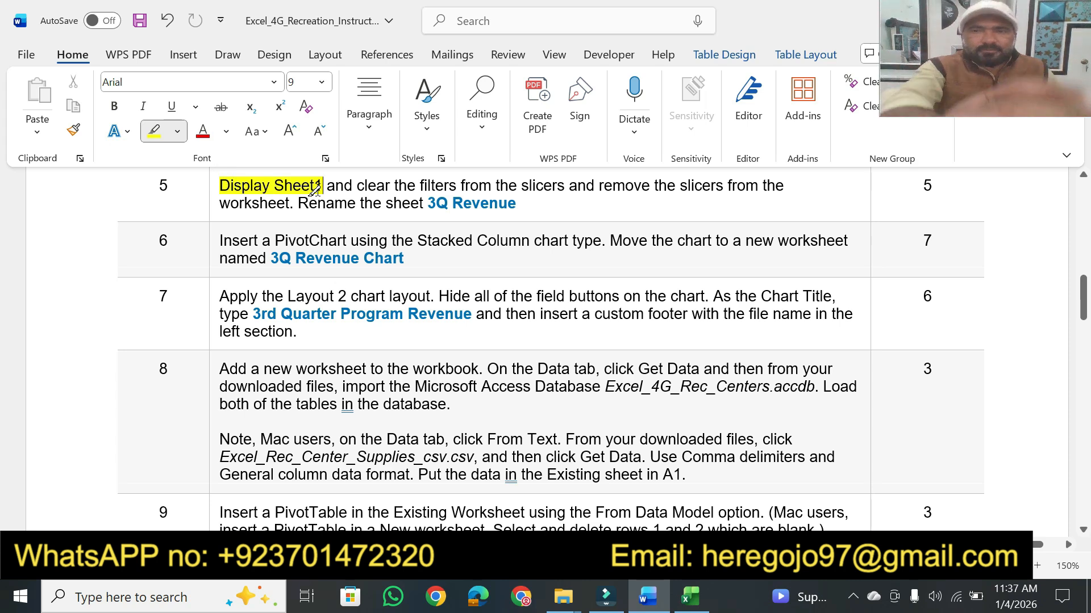
drag(356, 188, 724, 187)
drag(225, 207, 287, 204)
- Switch to the Excel workbook and remove the Month field from the PivotTable's report filters
click(690, 597)
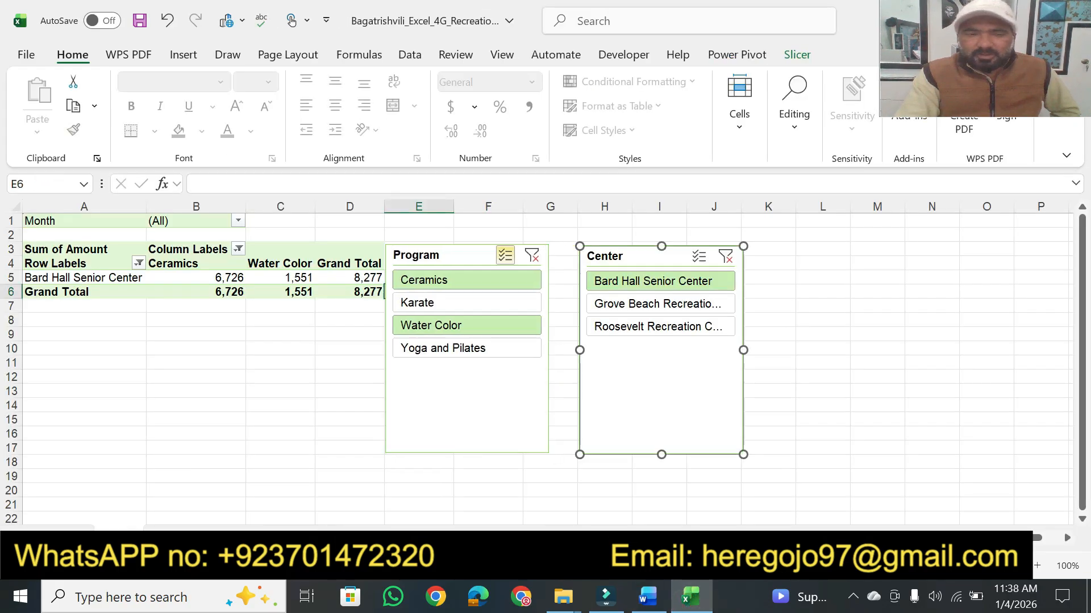
key(Escape)
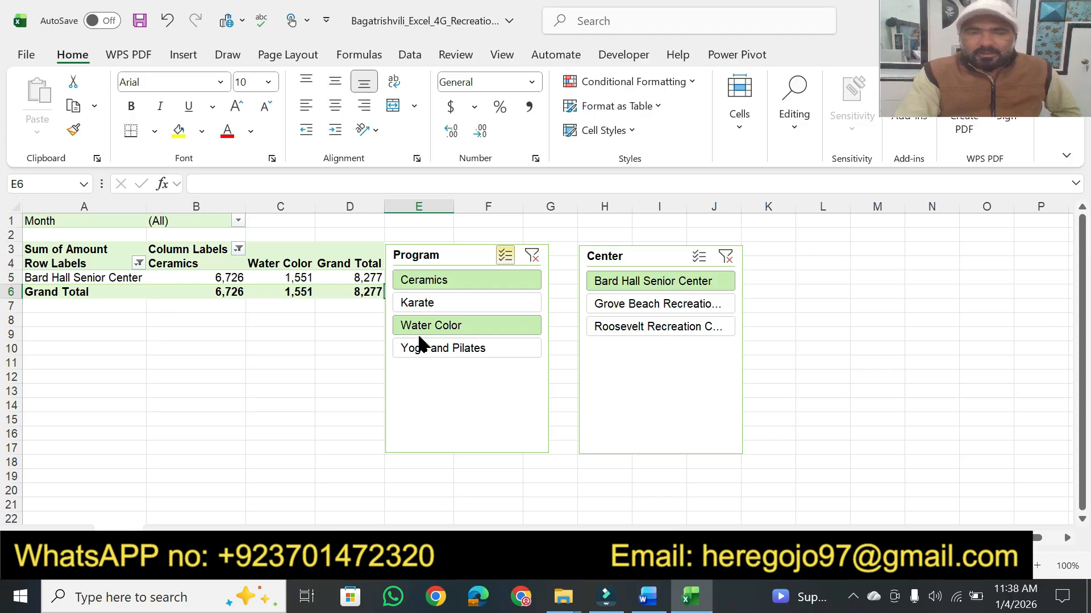
click(107, 244)
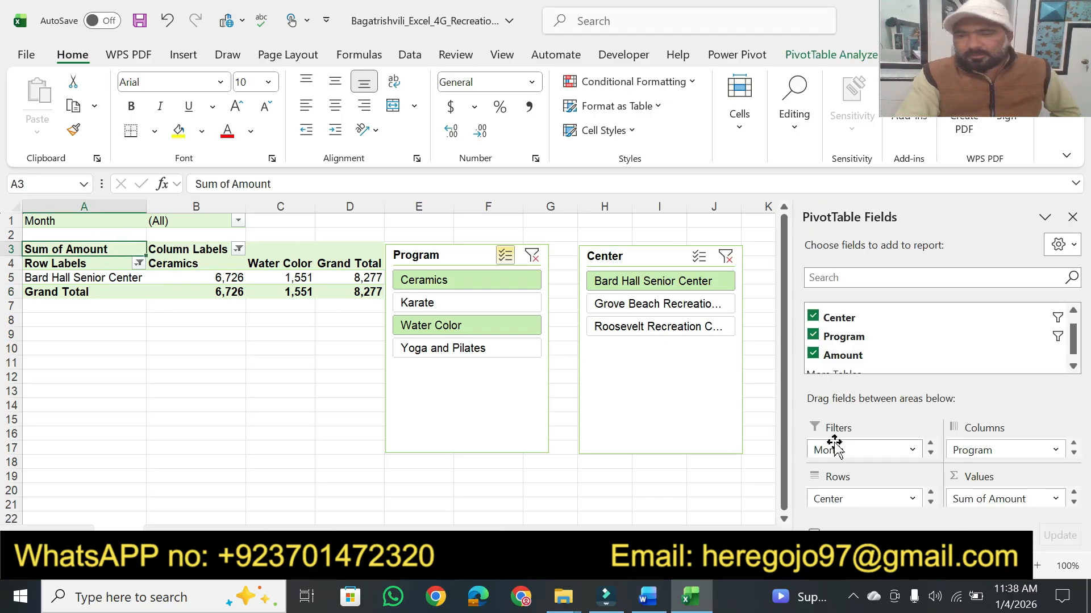
click(835, 447)
click(859, 409)
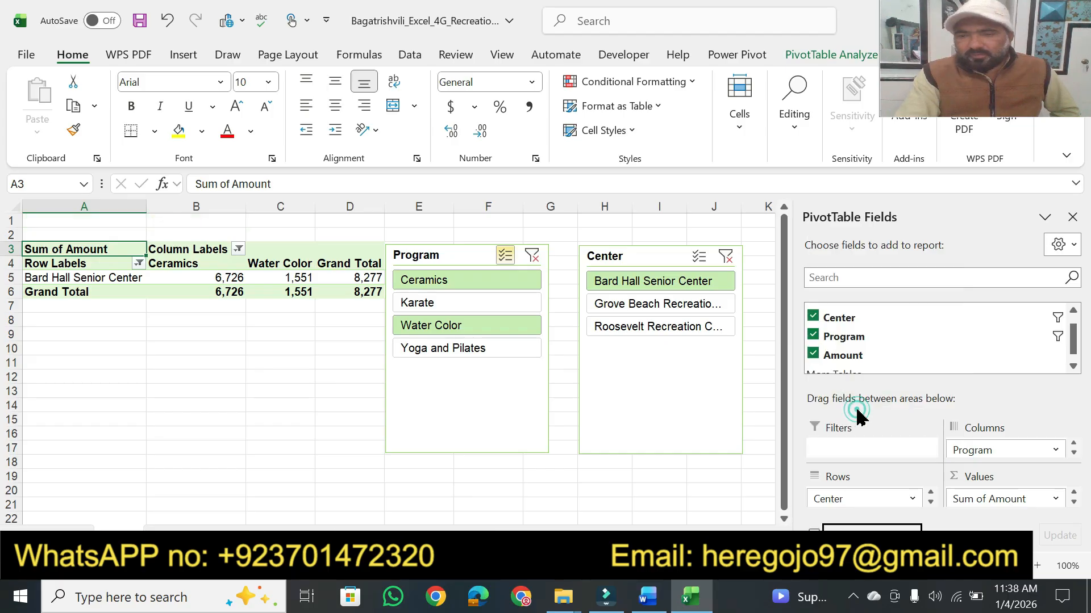
- Switch to Word, highlight "sheet 3Q Revenue" in step 5 of the instructions, and return to the Excel workbook
click(645, 596)
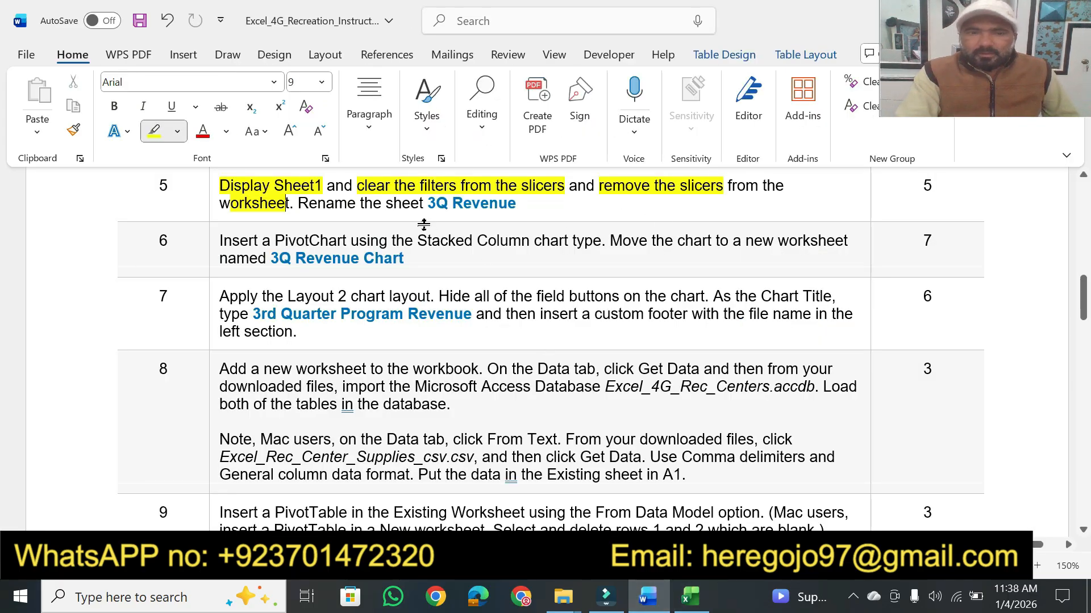
drag(388, 203, 516, 205)
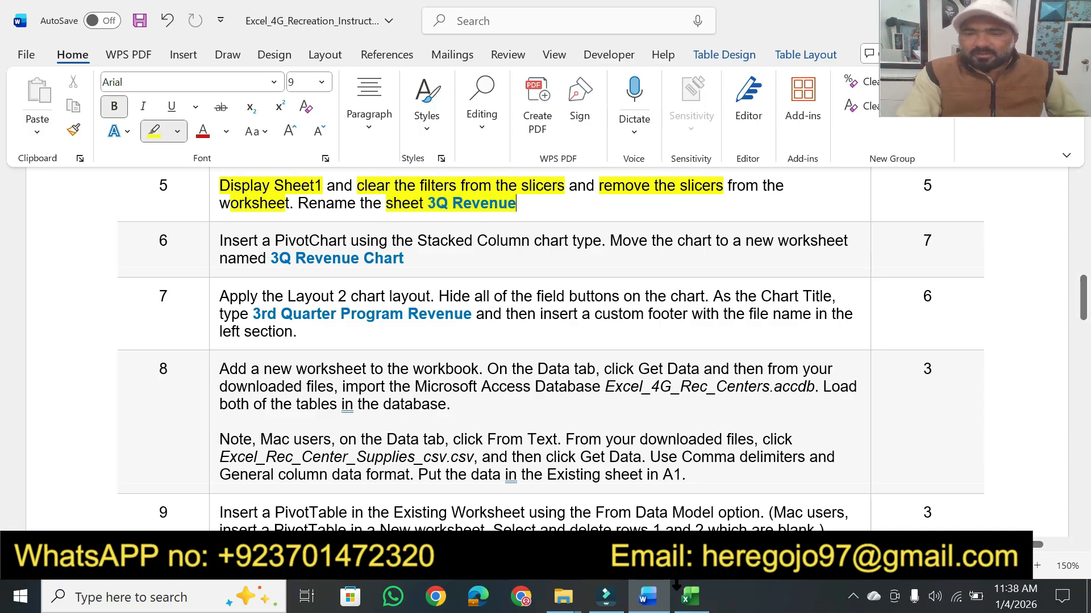
click(690, 597)
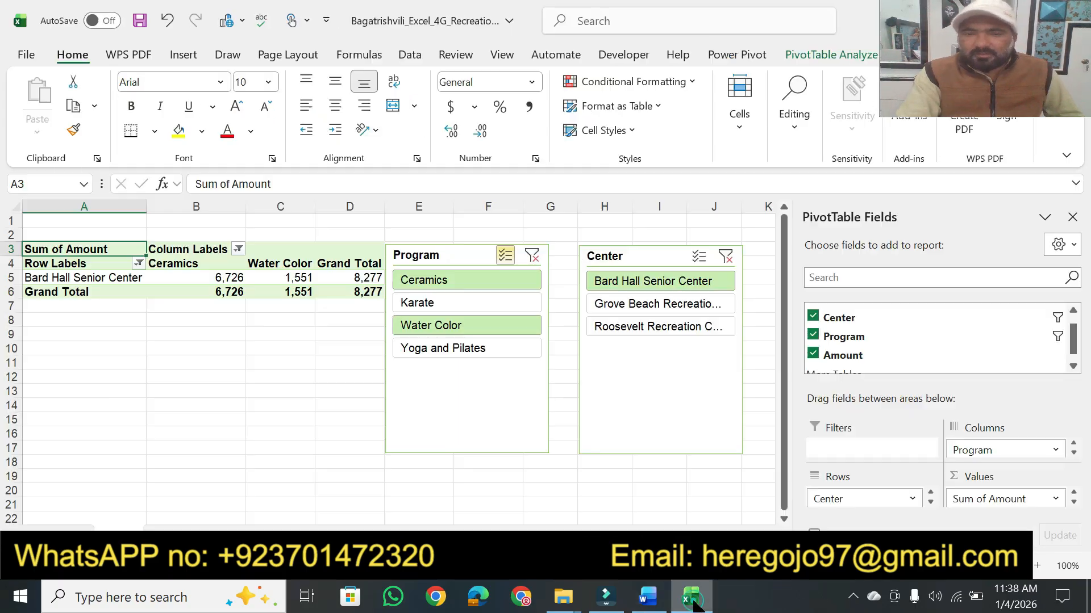
- Remove the Program slicer and the Center slicer from the PivotTable worksheet
click(464, 256)
right_click(465, 255)
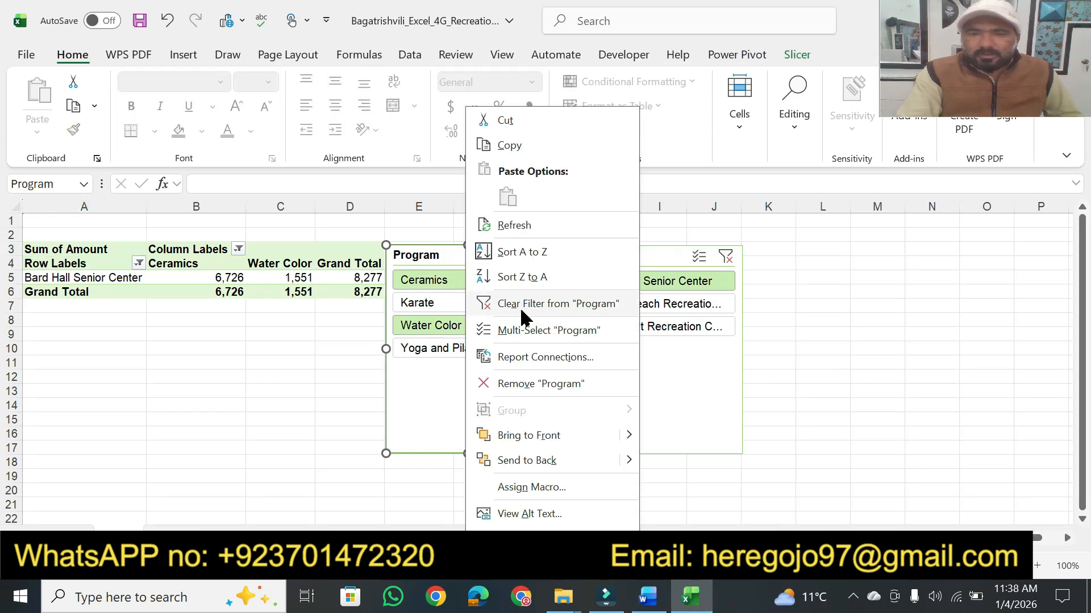
click(523, 385)
click(619, 257)
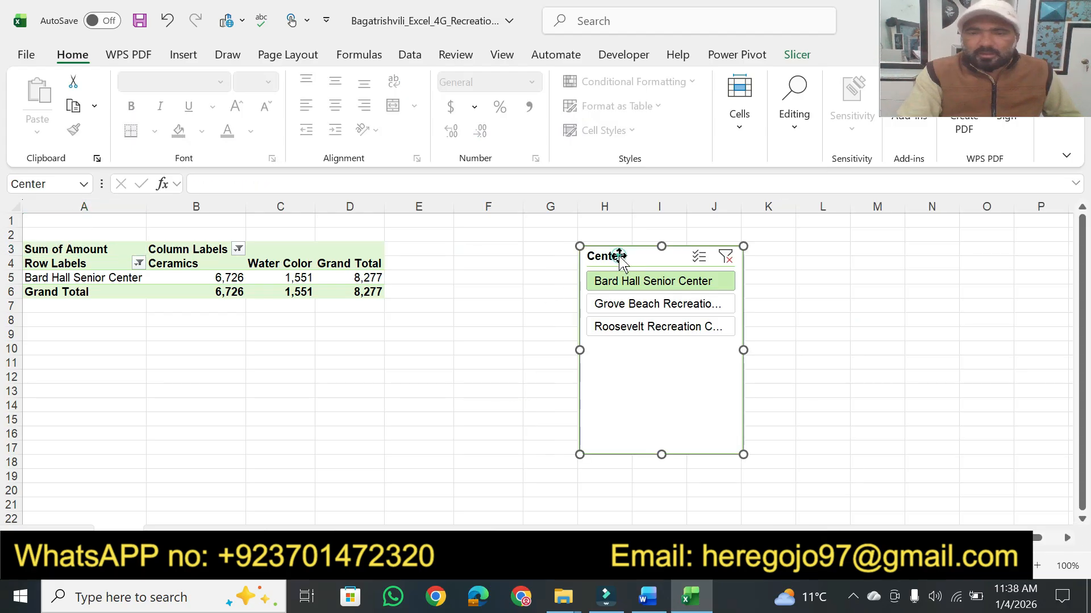
right_click(619, 257)
click(682, 391)
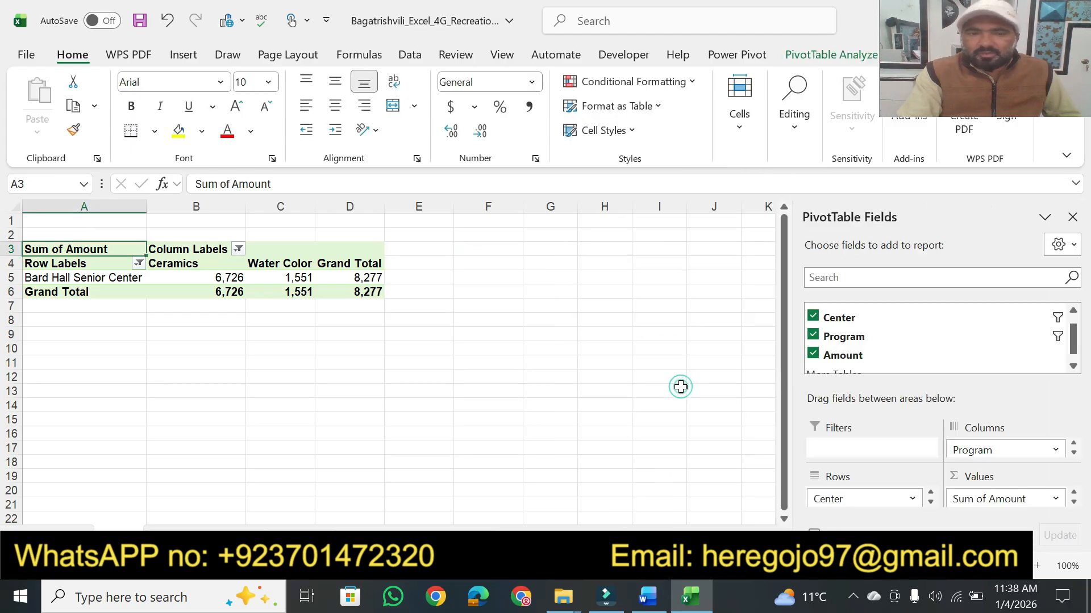
- Copy the sheet name 3Q Revenue from step 5 in Word and rename the PivotTable worksheet 3Q Revenue in Excel
click(646, 601)
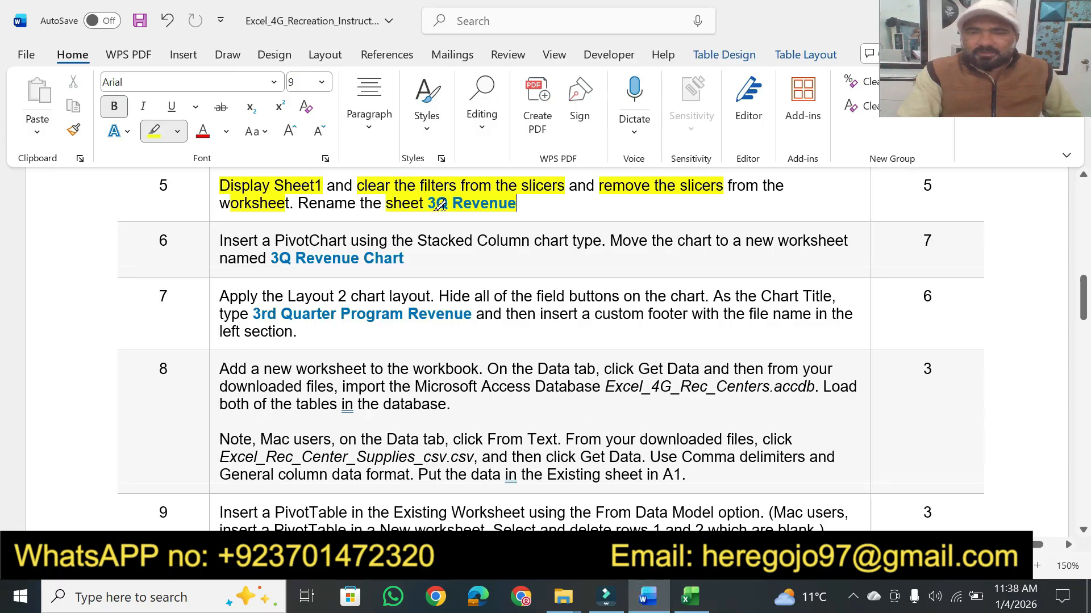
key(Escape)
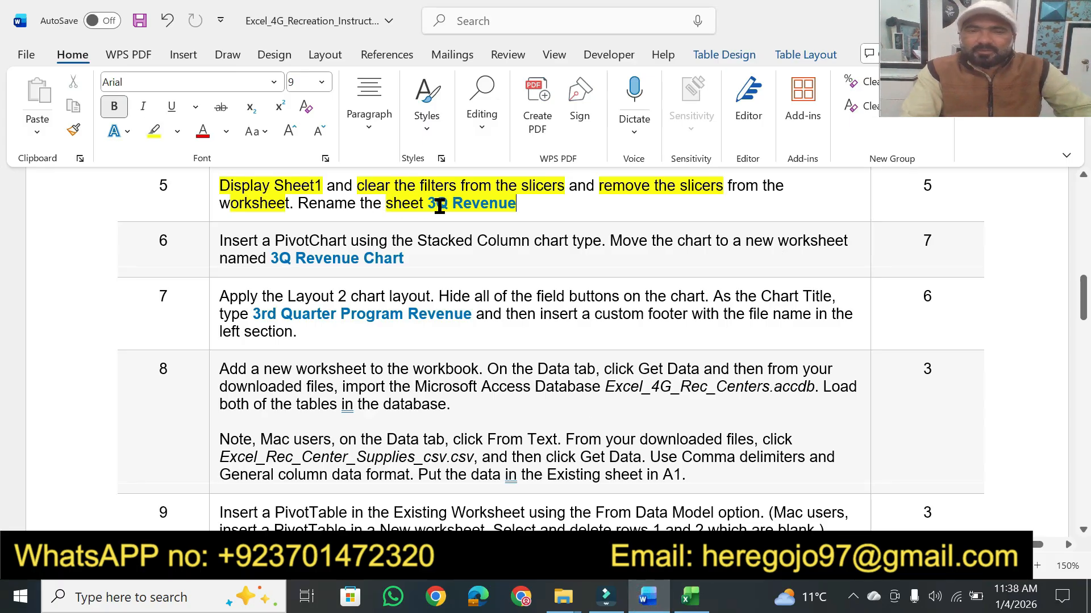
drag(429, 204, 511, 205)
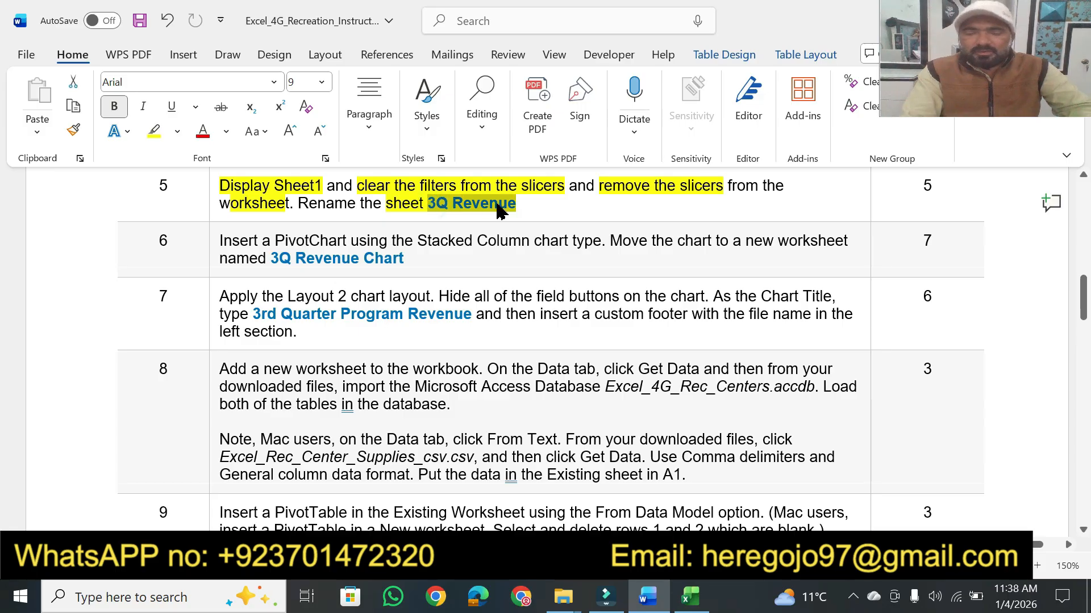
click(691, 596)
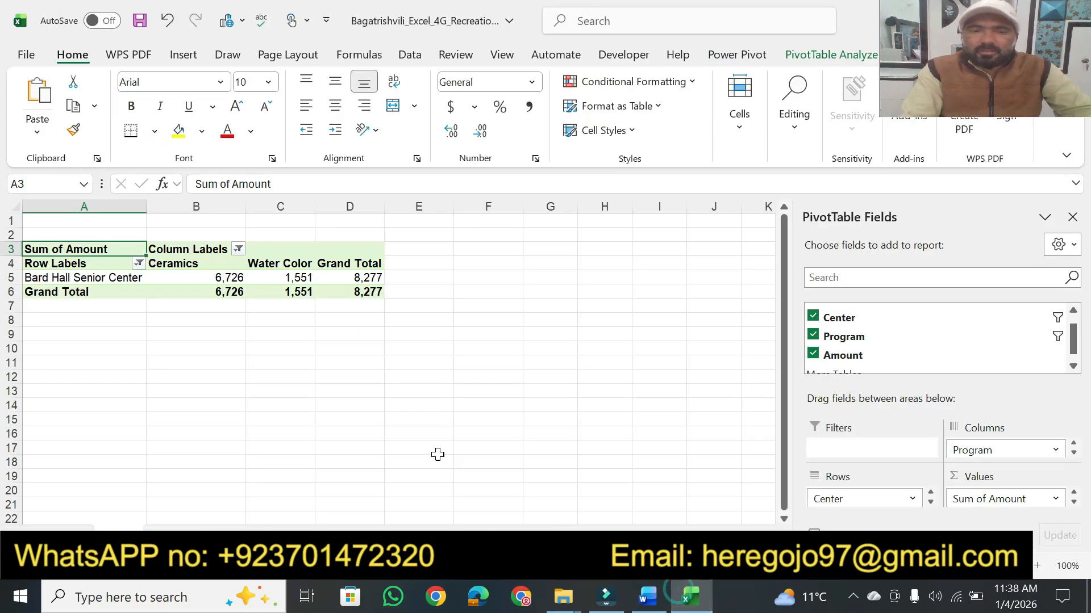
right_click(112, 530)
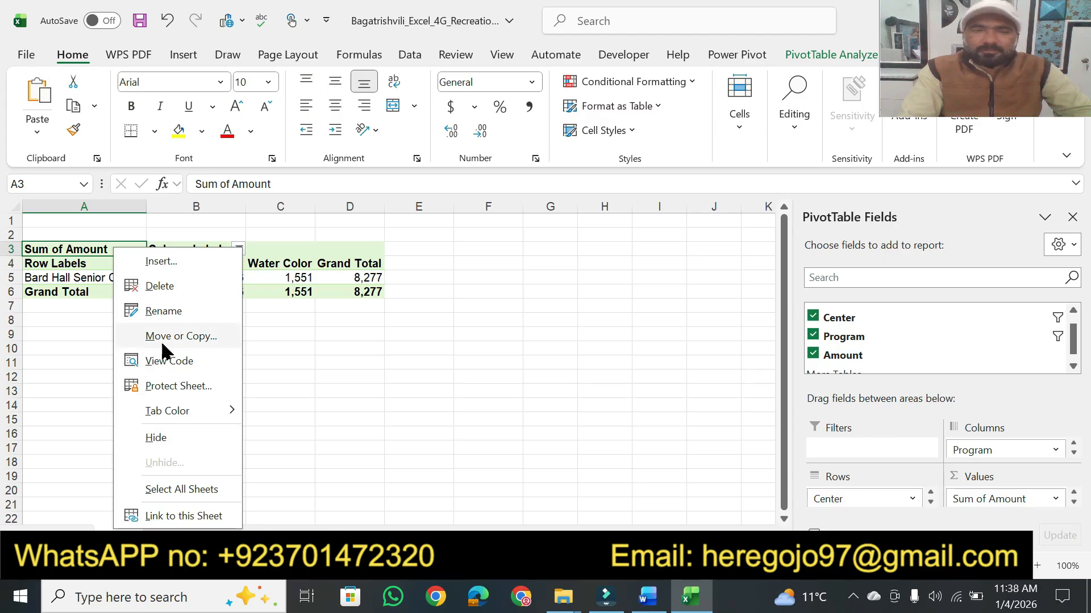
click(163, 309)
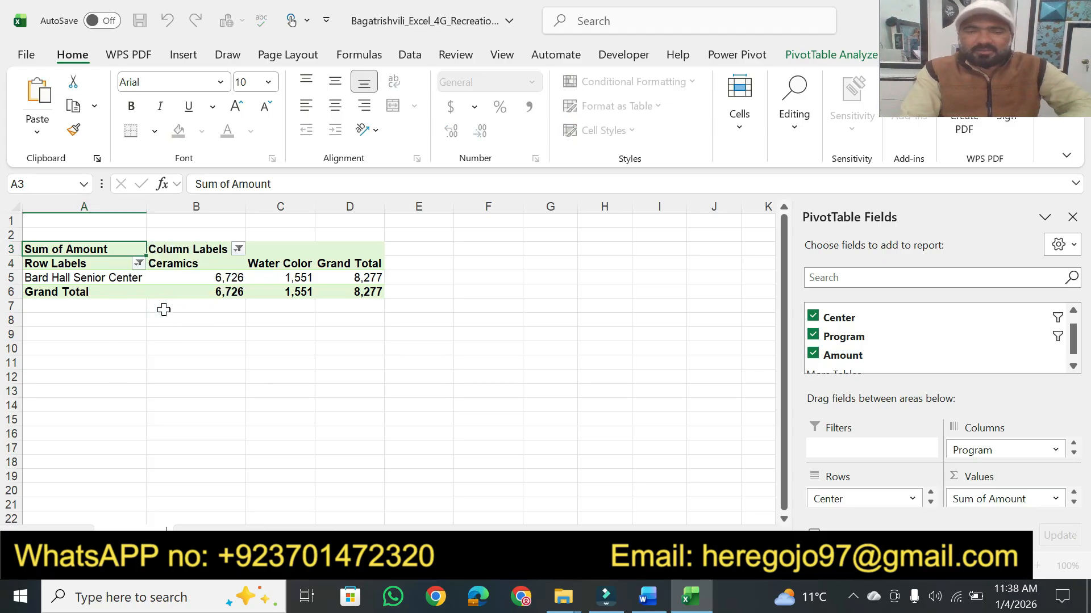
click(211, 402)
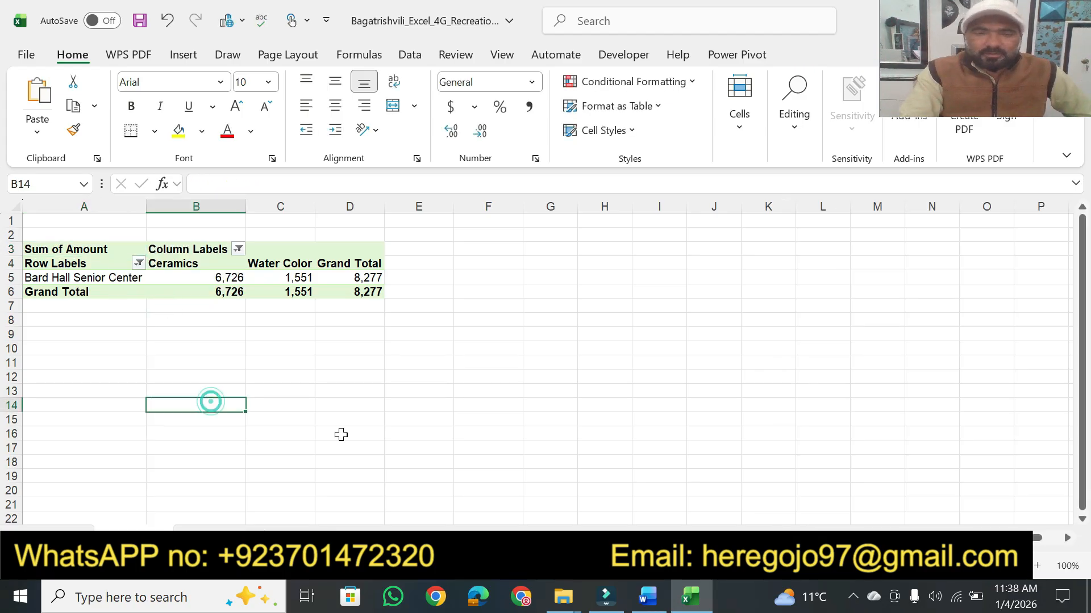
- Switch to Word, clear the highlight from "3Q Revenue" in step 5, and highlight that step's point value 5
click(648, 597)
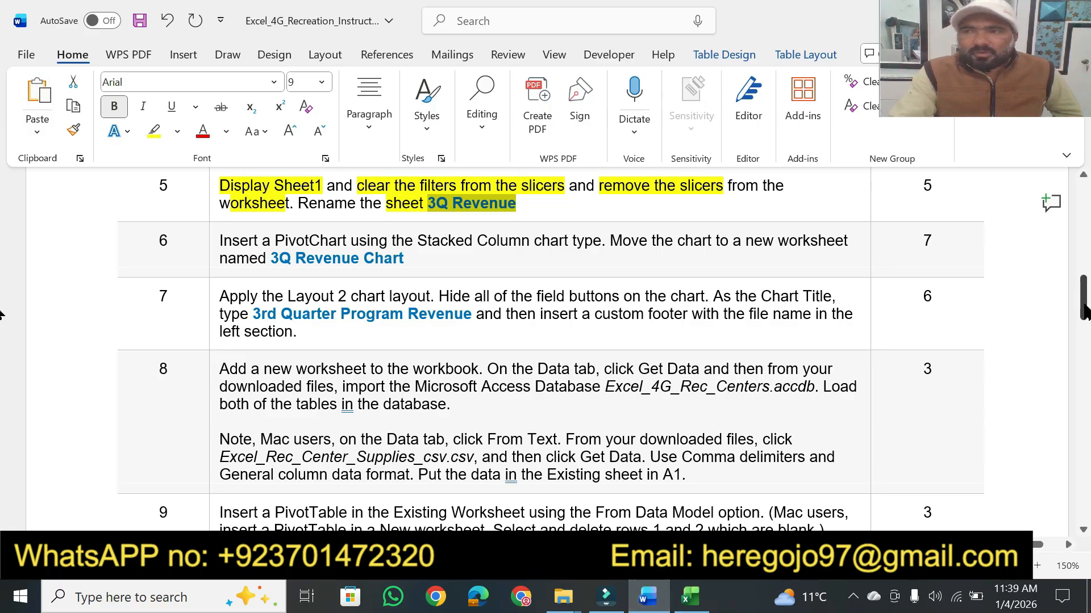
click(153, 139)
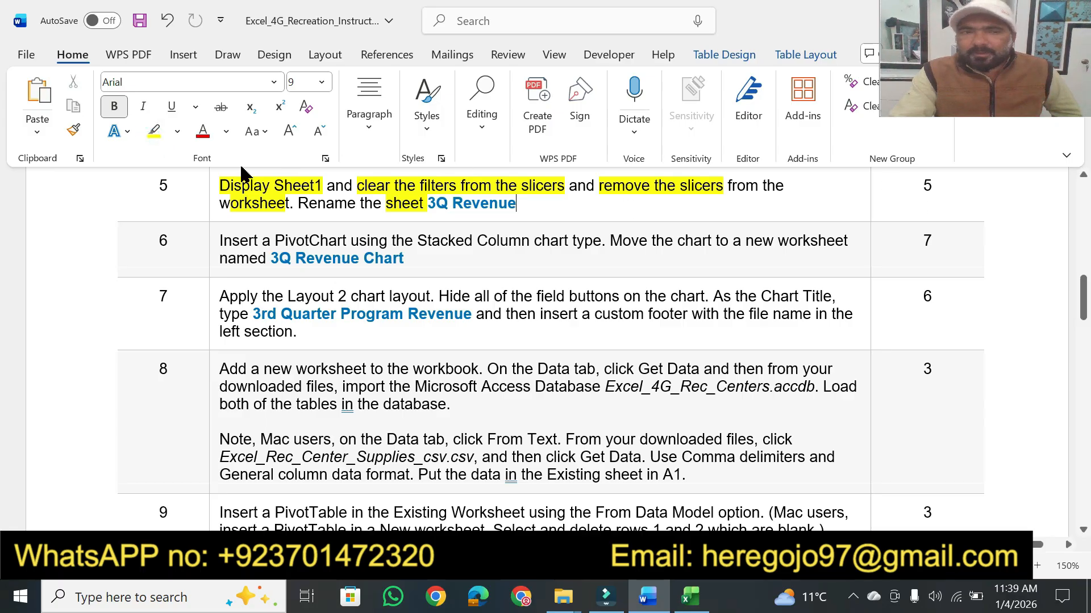
click(154, 132)
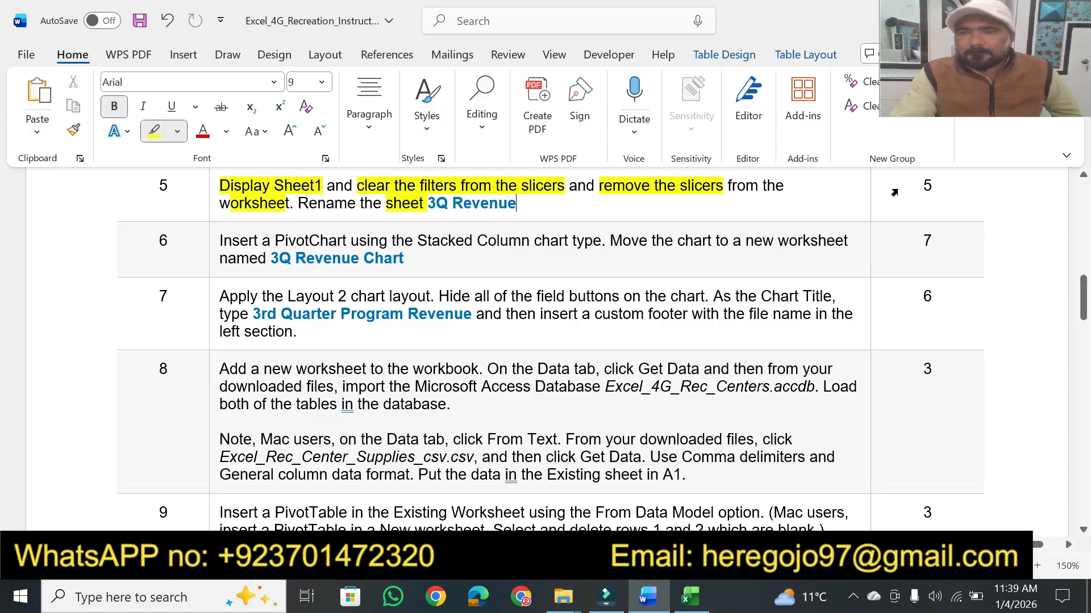
drag(922, 185, 932, 186)
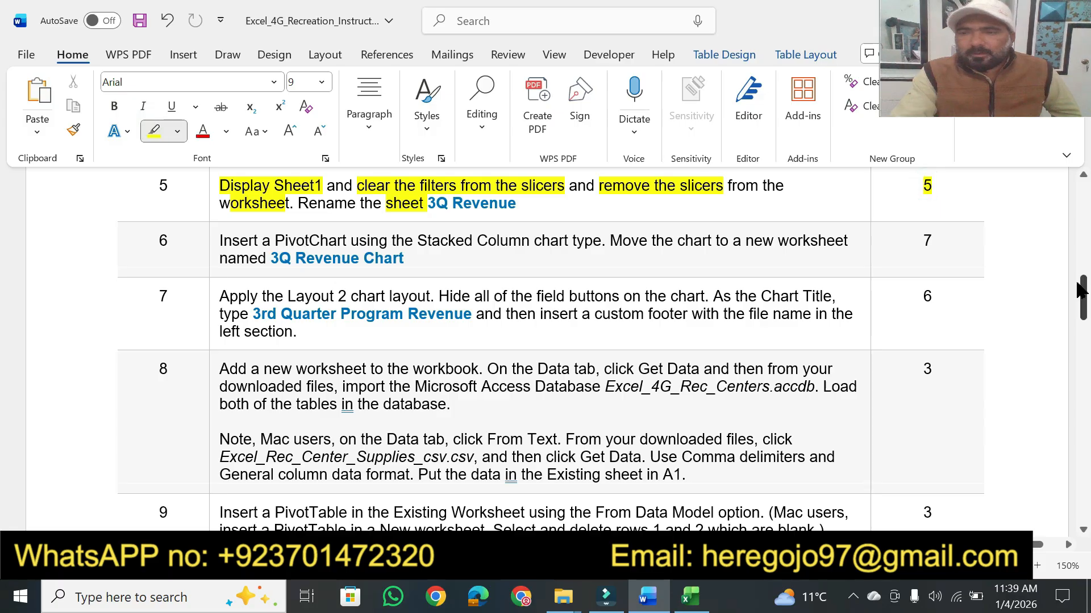
- Highlight "Insert a PivotChart using the Stacked Column chart type." in step 6 of the instructions
drag(1084, 308, 1055, 306)
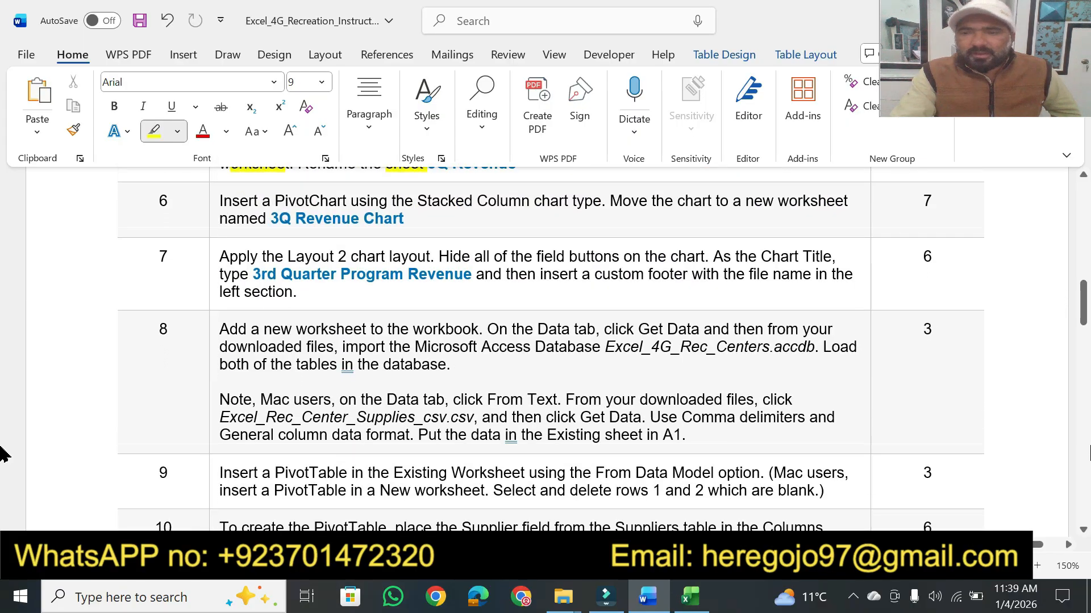
click(1083, 531)
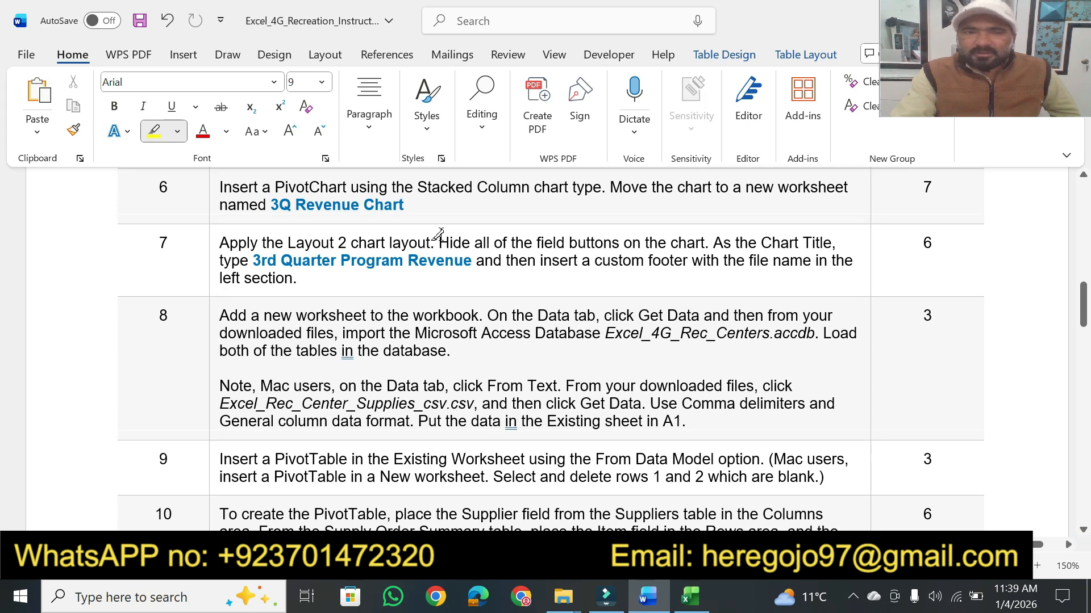
mouse_move(222, 183)
mouse_down()
mouse_move(629, 182)
mouse_move(605, 187)
mouse_up()
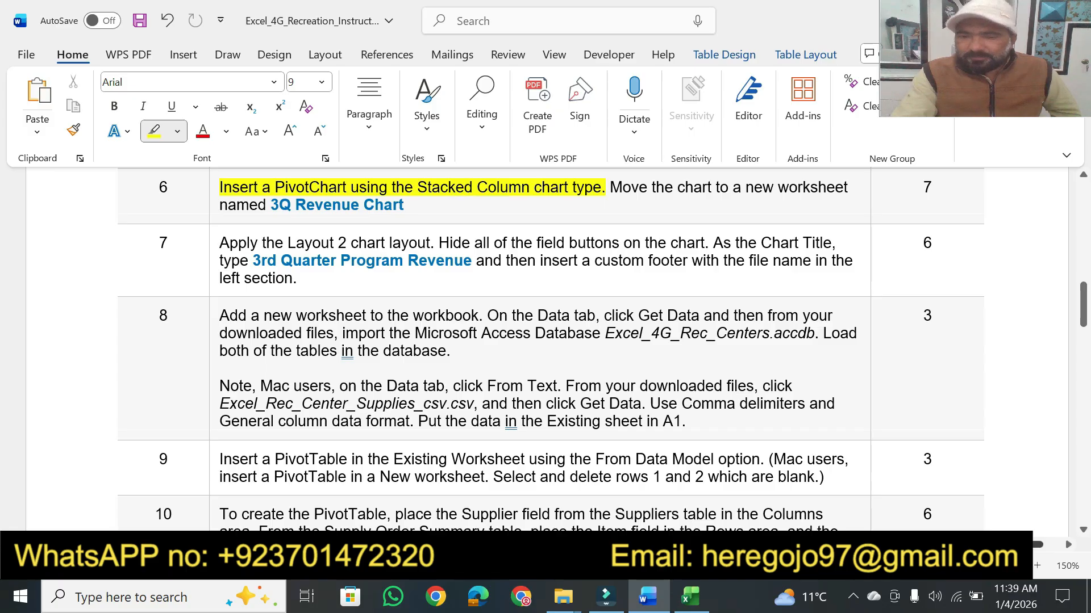
- Switch to Excel and insert a PivotChart of the Stacked Column type based on the recreation center PivotTable
click(691, 597)
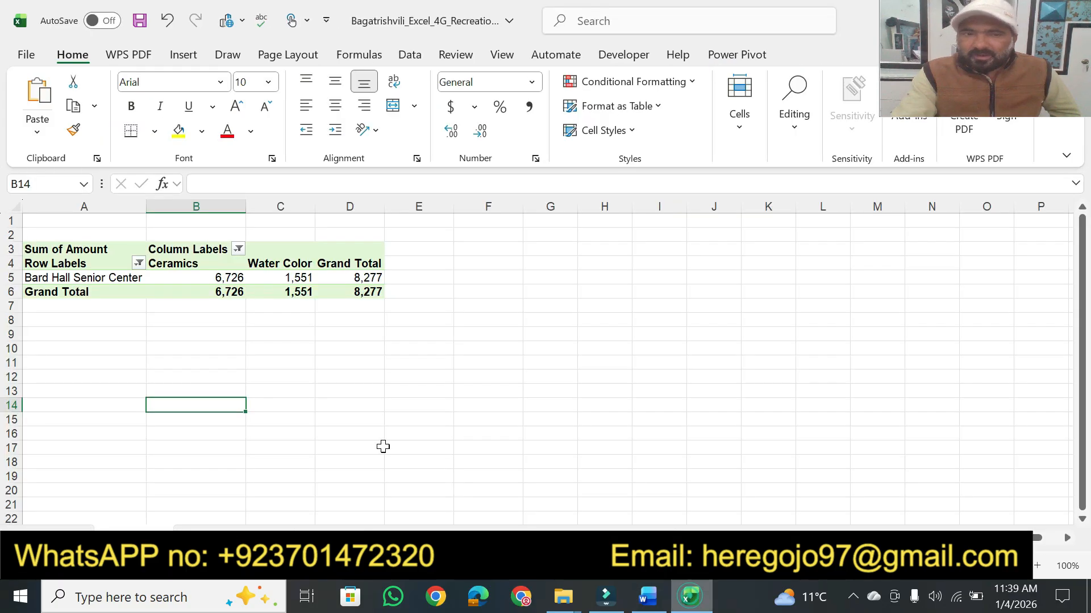
click(185, 277)
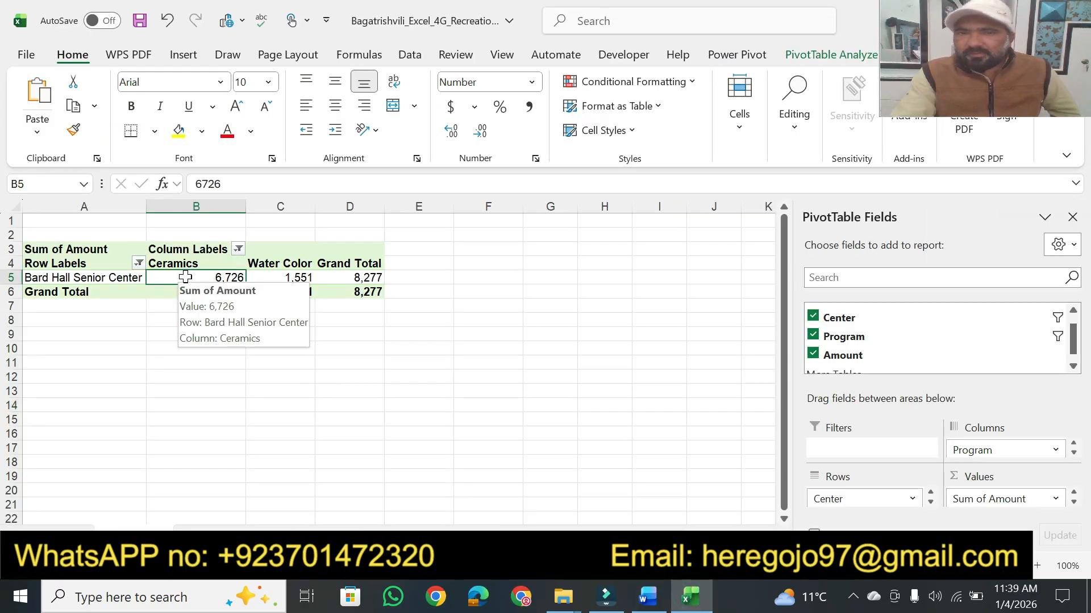
click(181, 54)
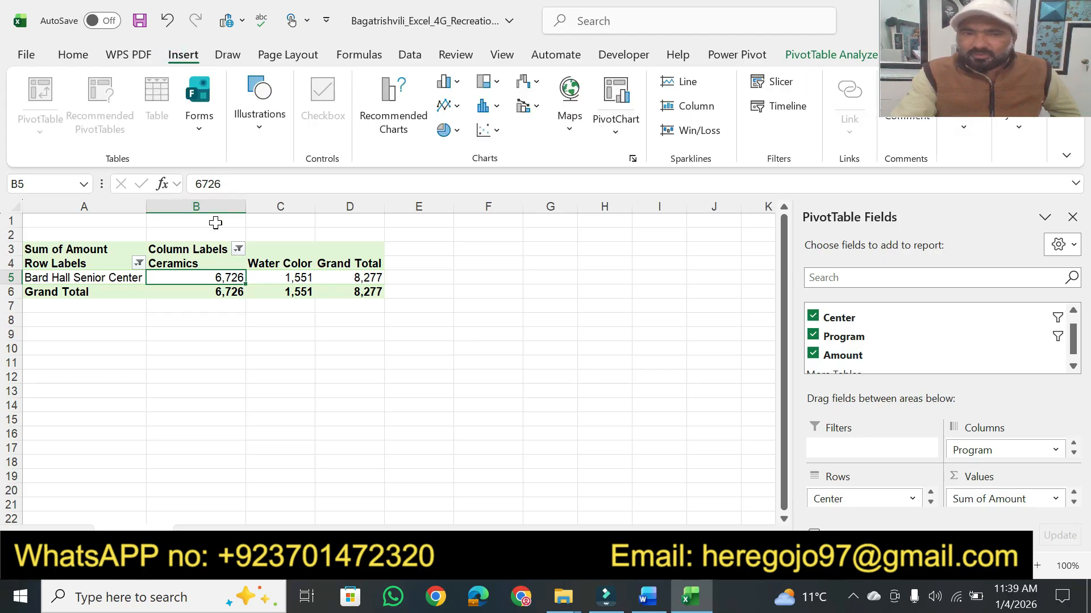
click(616, 130)
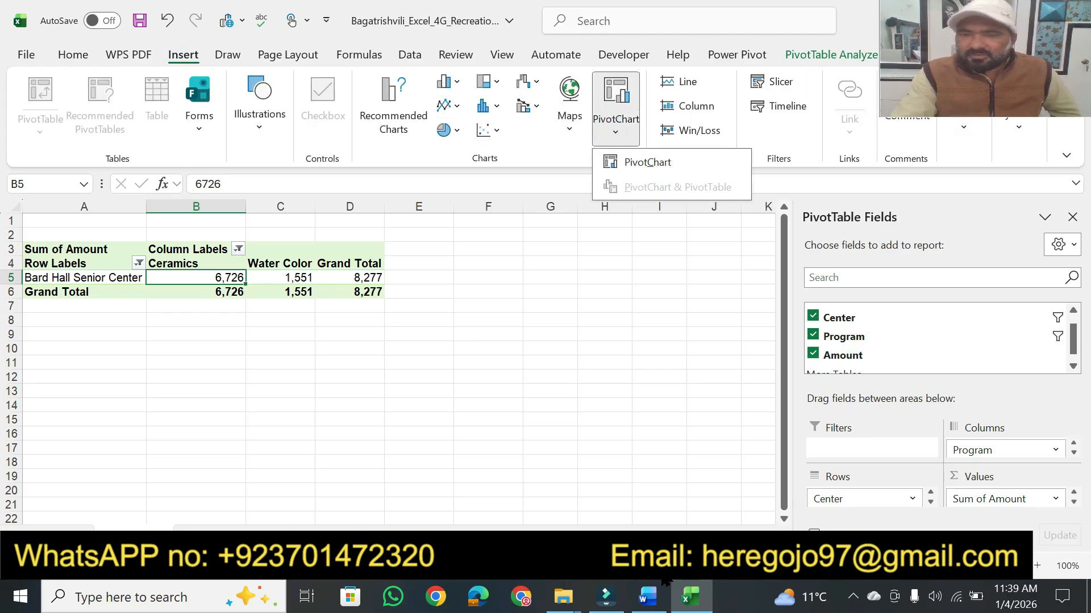
click(648, 596)
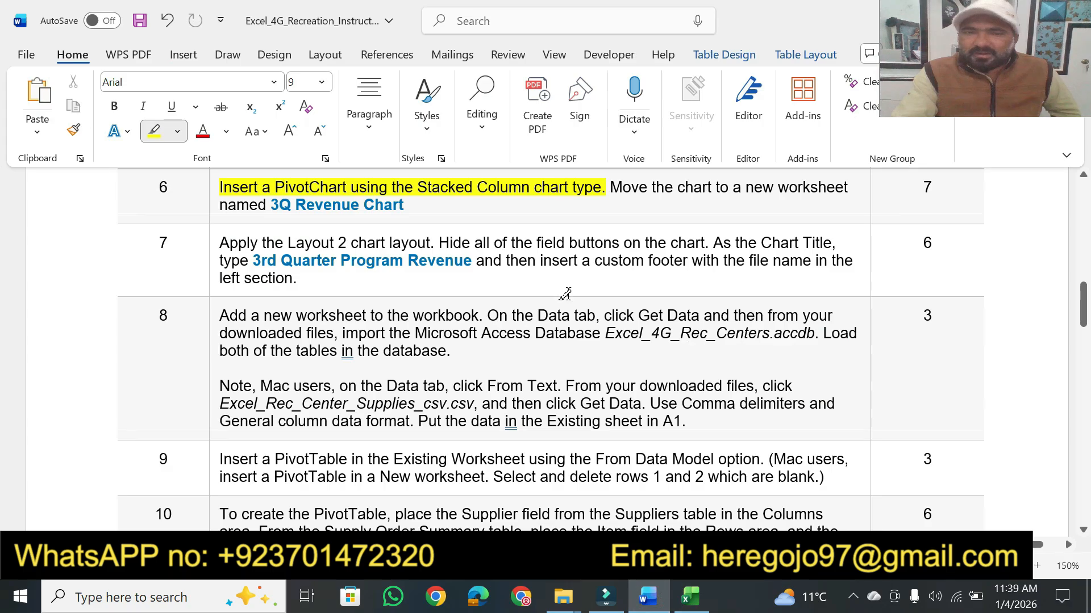
click(690, 596)
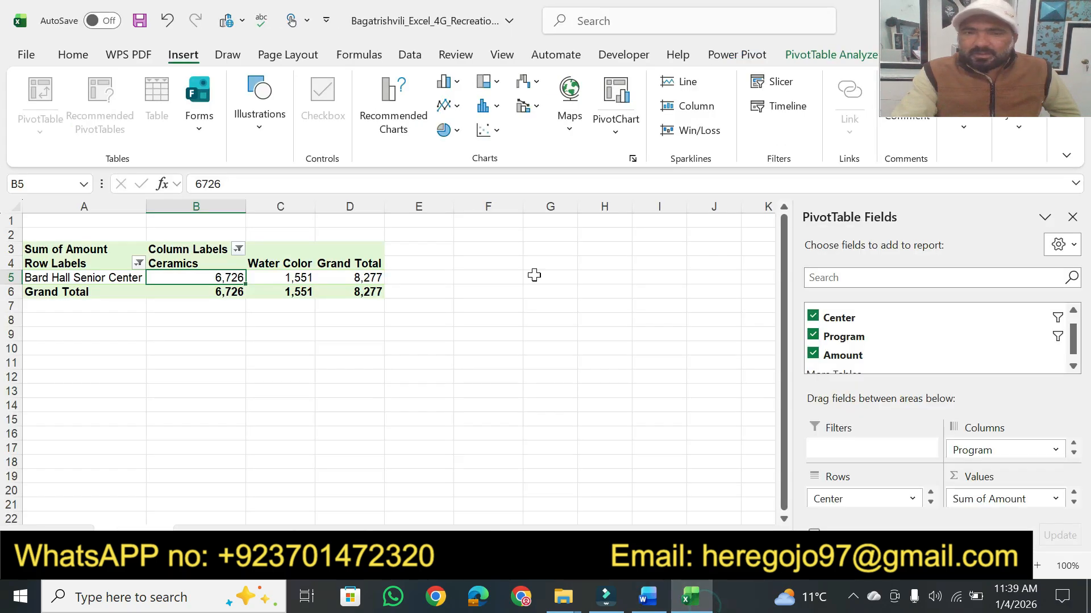
click(623, 135)
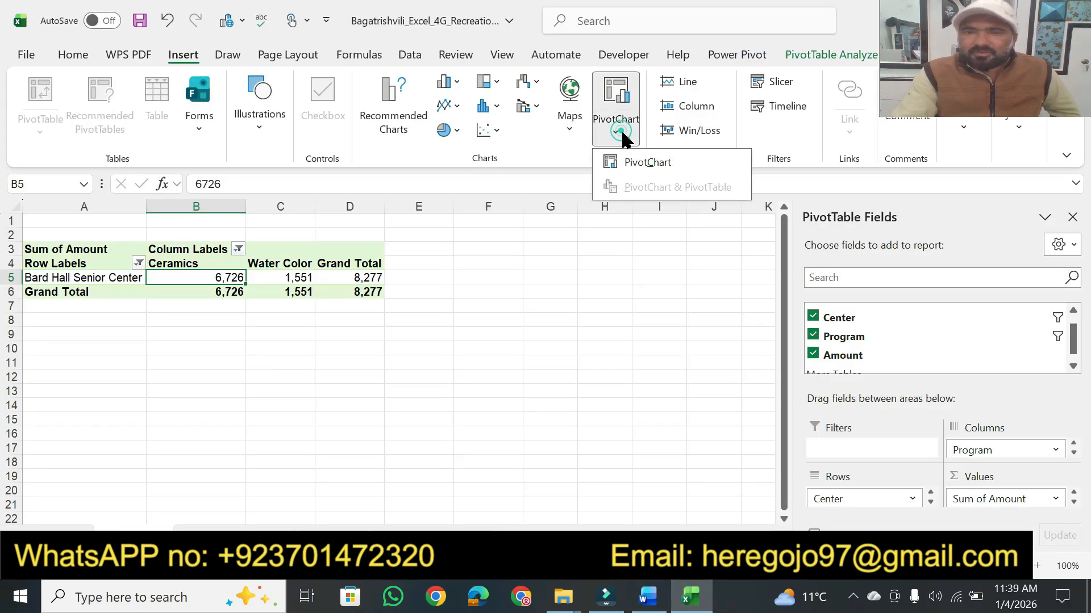
click(631, 164)
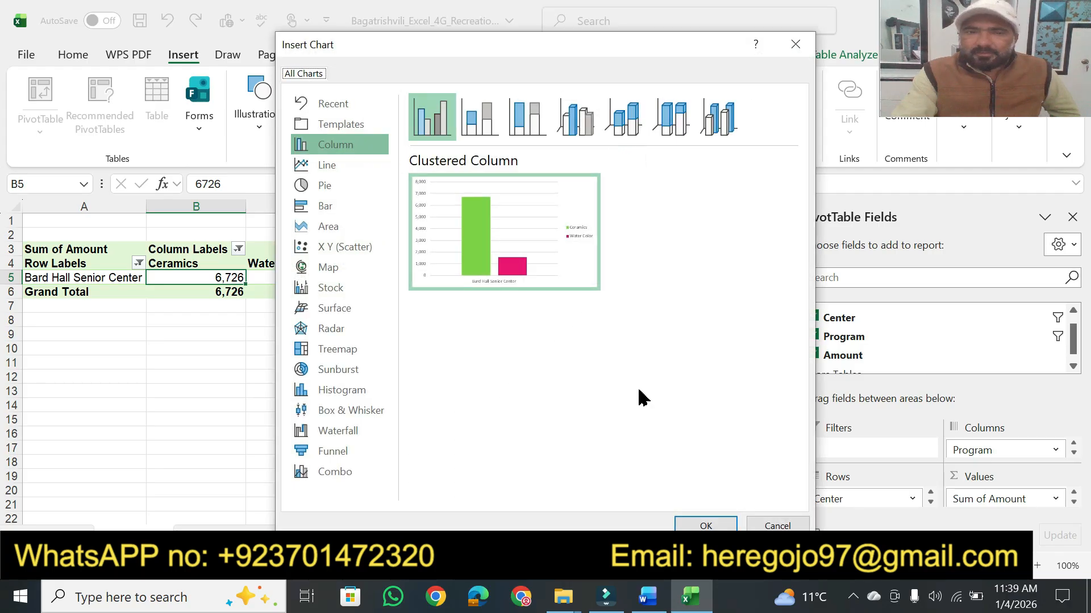
click(479, 134)
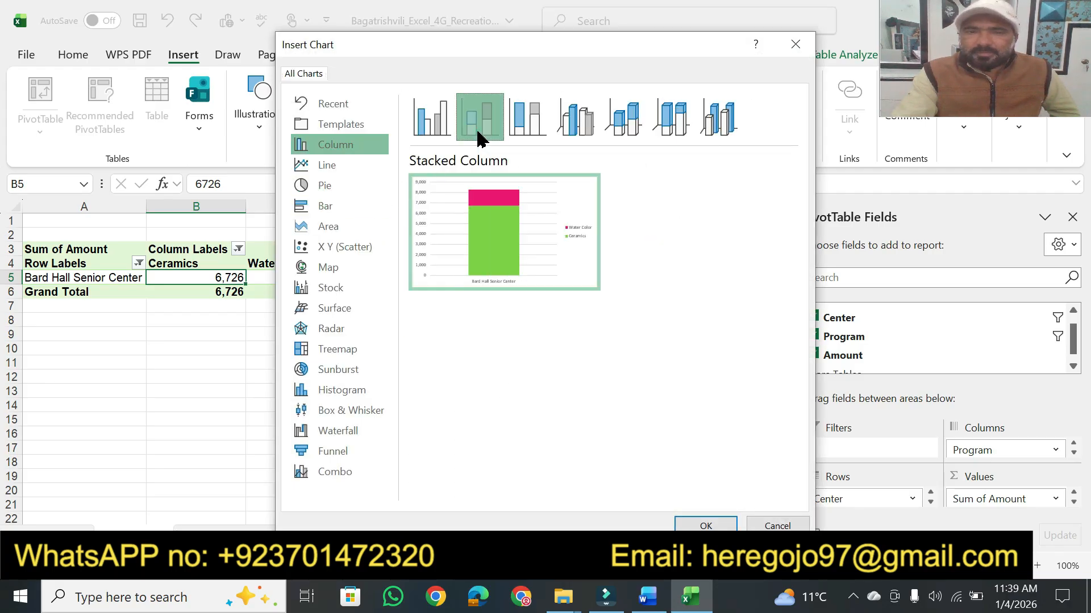
click(701, 525)
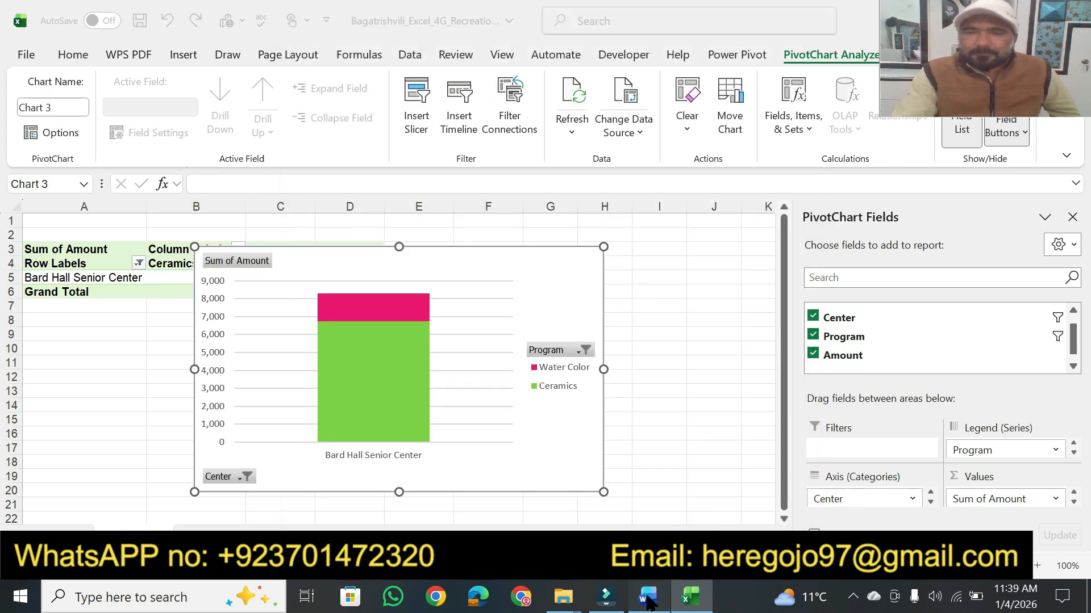
- Switch to Word and highlight "Move the chart to a new worksheet" and the sheet name "3Q Revenue Chart" in step 6
click(647, 598)
drag(611, 187, 843, 189)
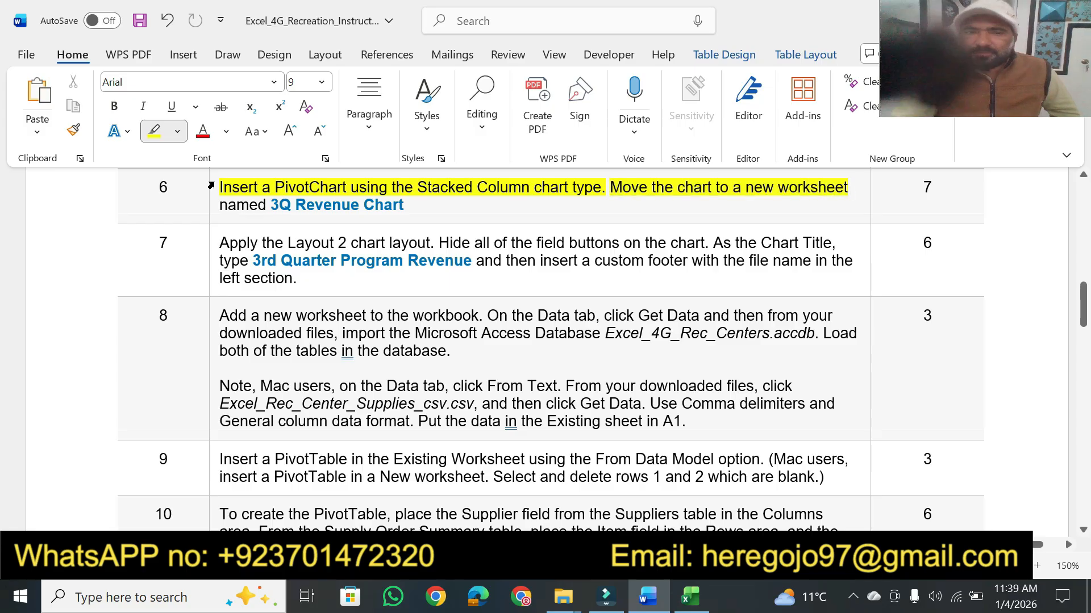
drag(272, 207, 401, 205)
key(Escape)
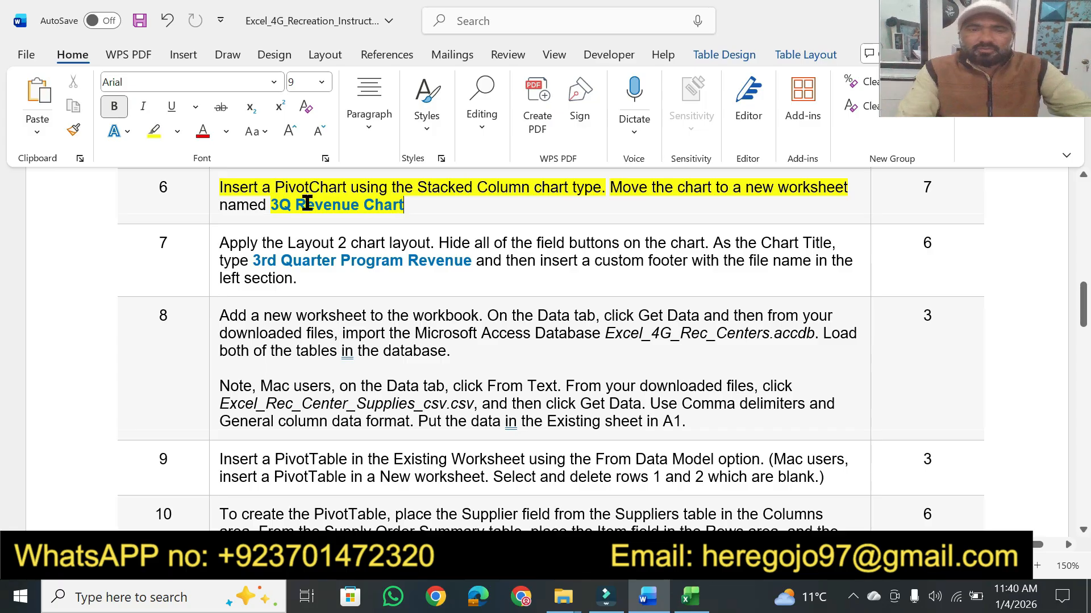
- Copy the name 3Q Revenue Chart from step 6 and move the PivotChart in Excel to a new sheet with that name
drag(273, 205, 399, 208)
click(691, 596)
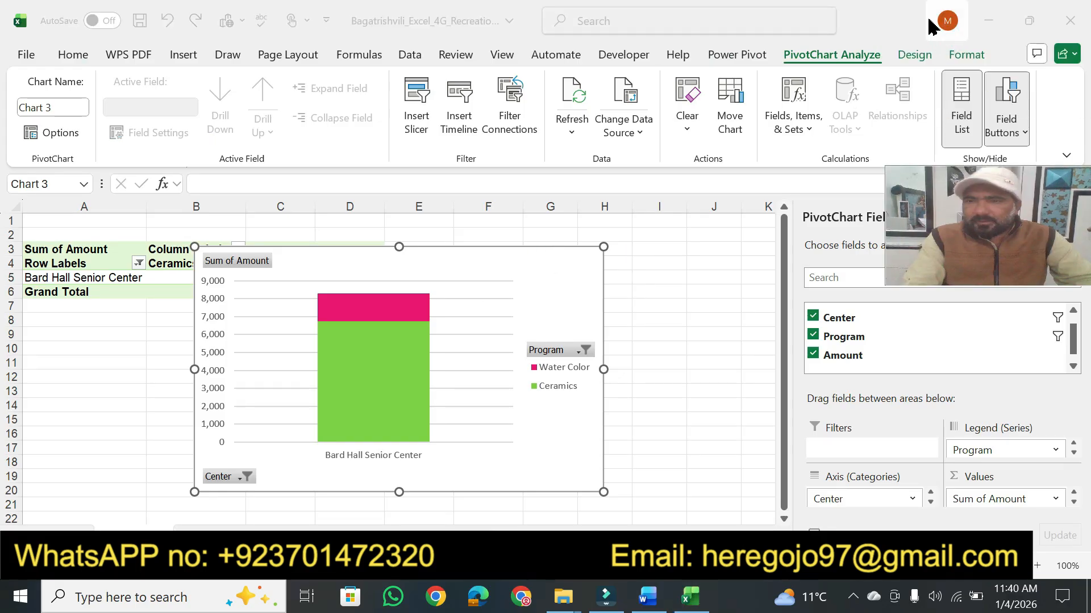
click(914, 56)
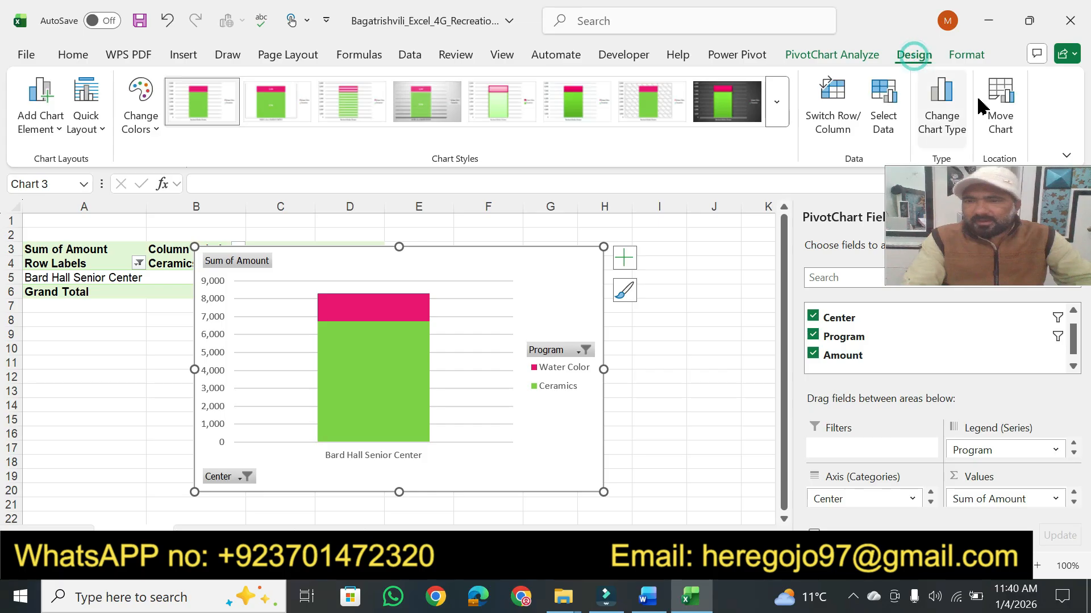
click(1003, 102)
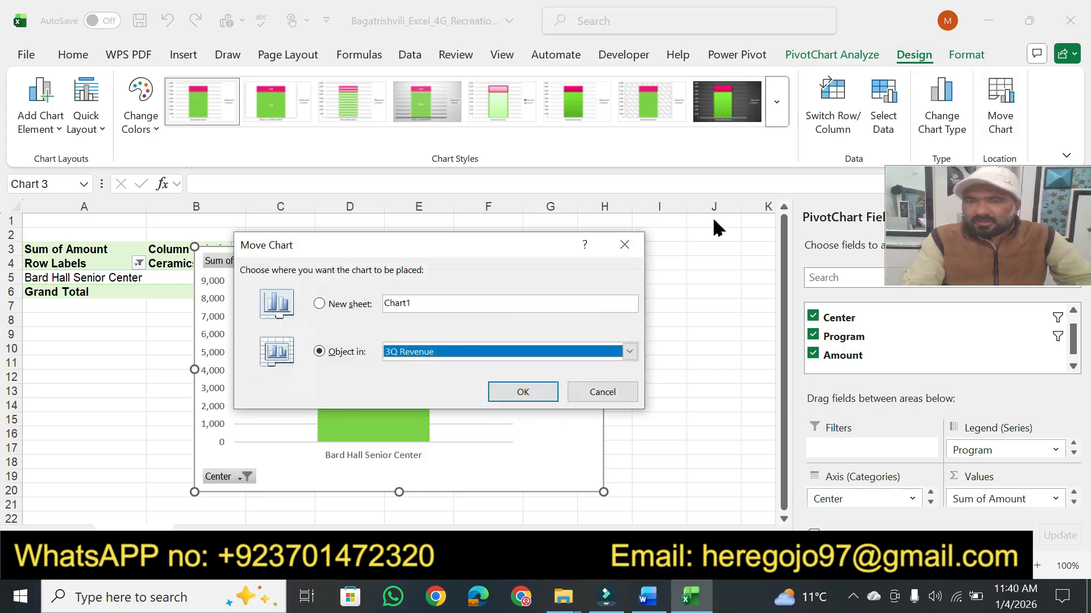
click(364, 306)
text(3Q Revenue Chart)
click(527, 394)
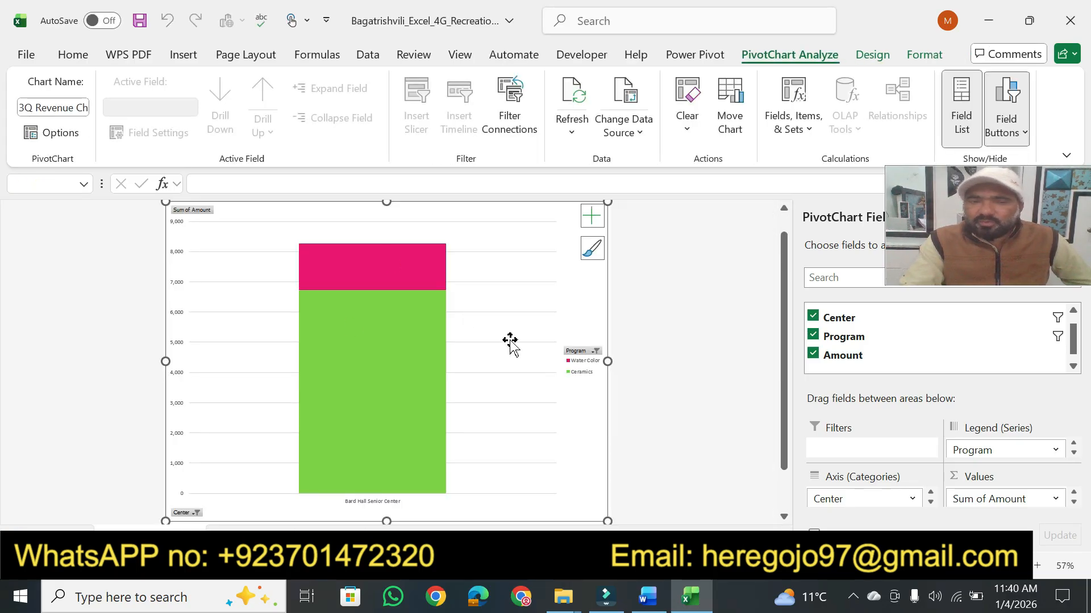
- Switch to Word, clear the highlight from "3Q Revenue Chart" in step 6, and highlight that step's point value 7
click(648, 596)
drag(957, 229, 947, 64)
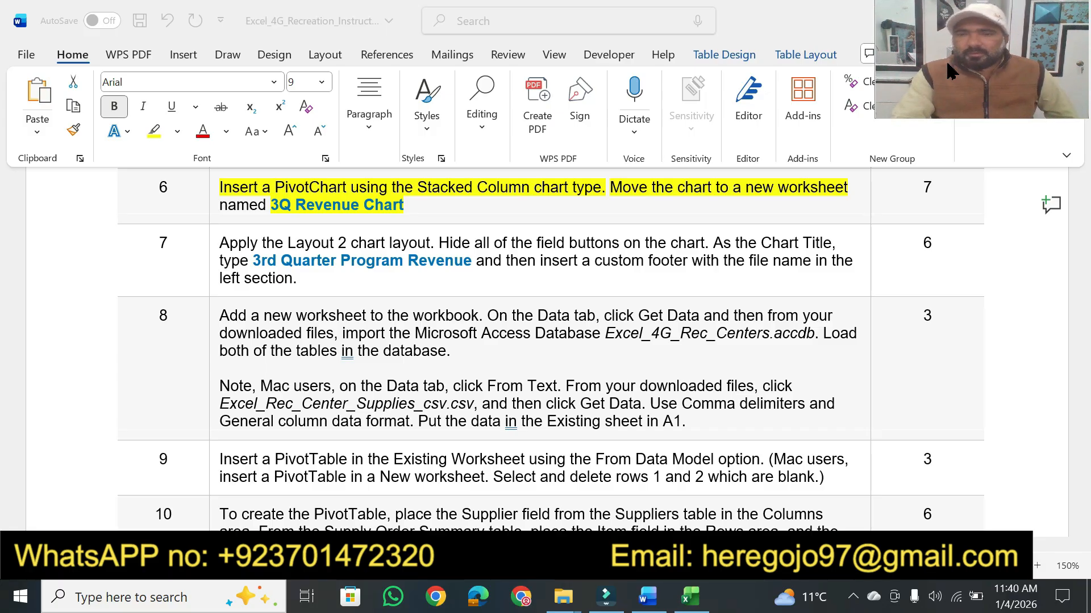
click(924, 190)
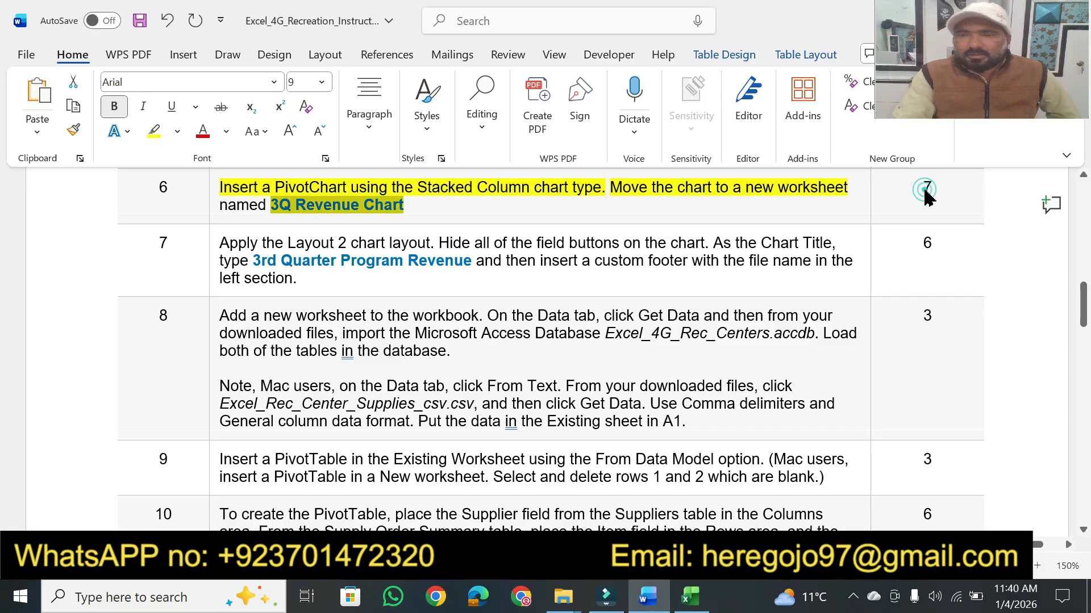
click(153, 131)
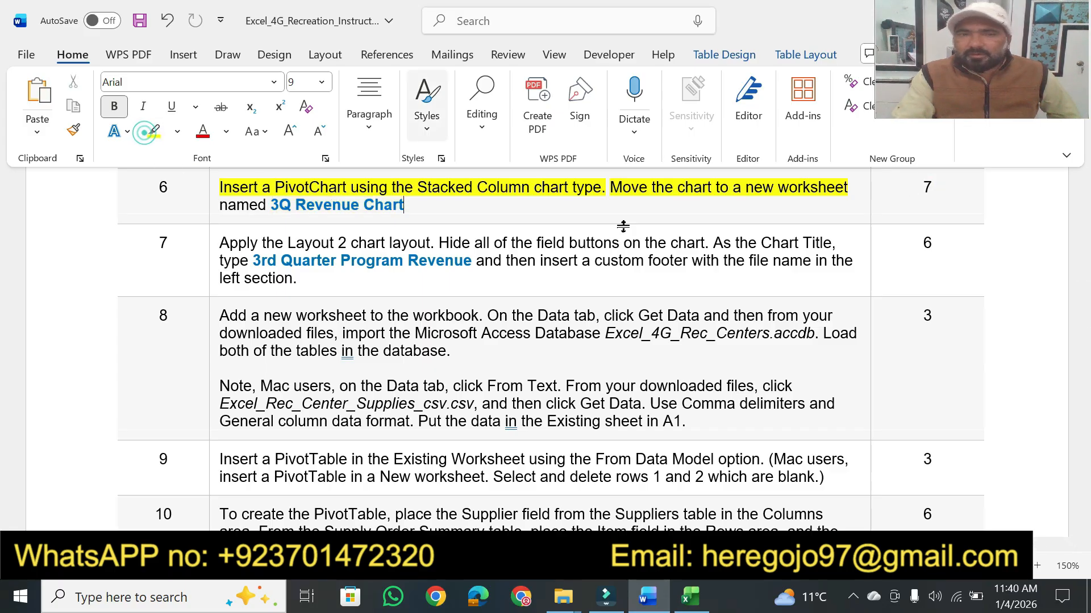
click(913, 190)
click(153, 131)
drag(920, 187, 933, 188)
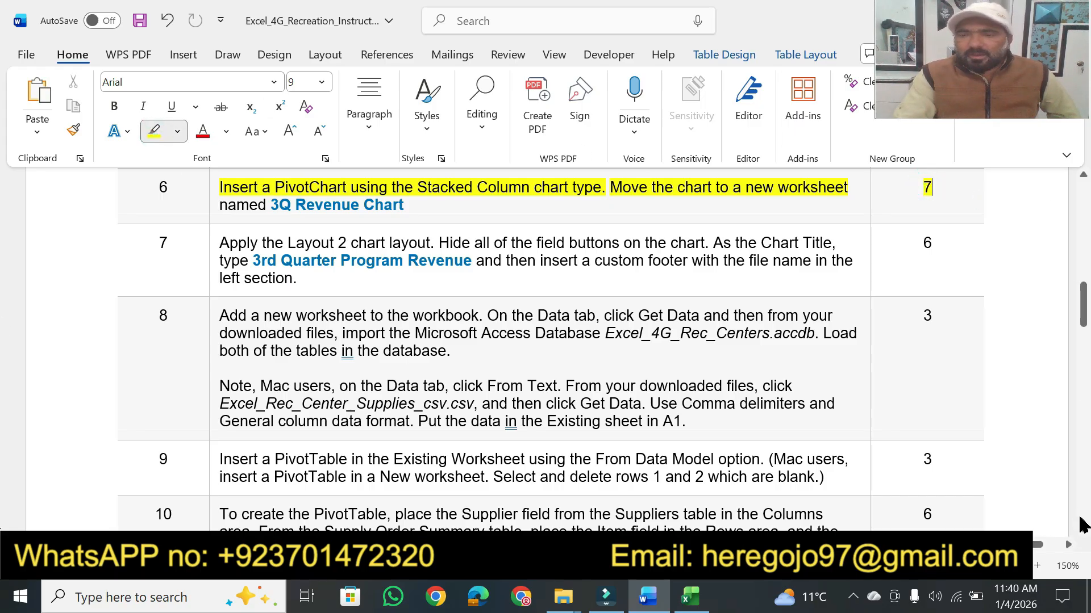
- Highlight the Layout 2, field buttons, chart title and custom footer instructions in step 7, along with that step's point value 6
scroll(1083, 531, down, 3)
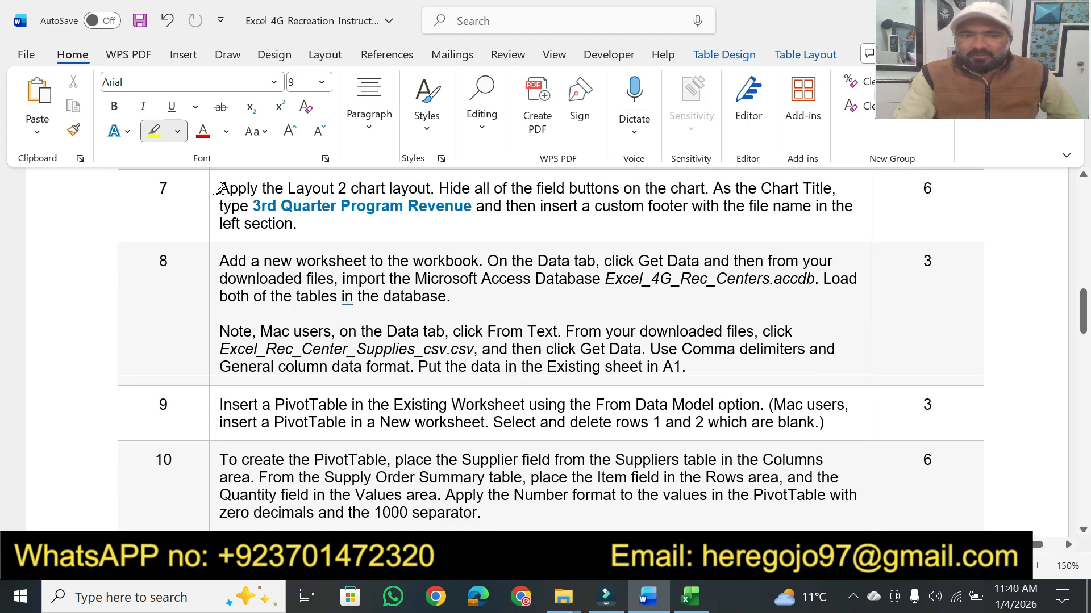
mouse_move(219, 190)
mouse_down()
mouse_move(733, 189)
mouse_move(710, 188)
mouse_up()
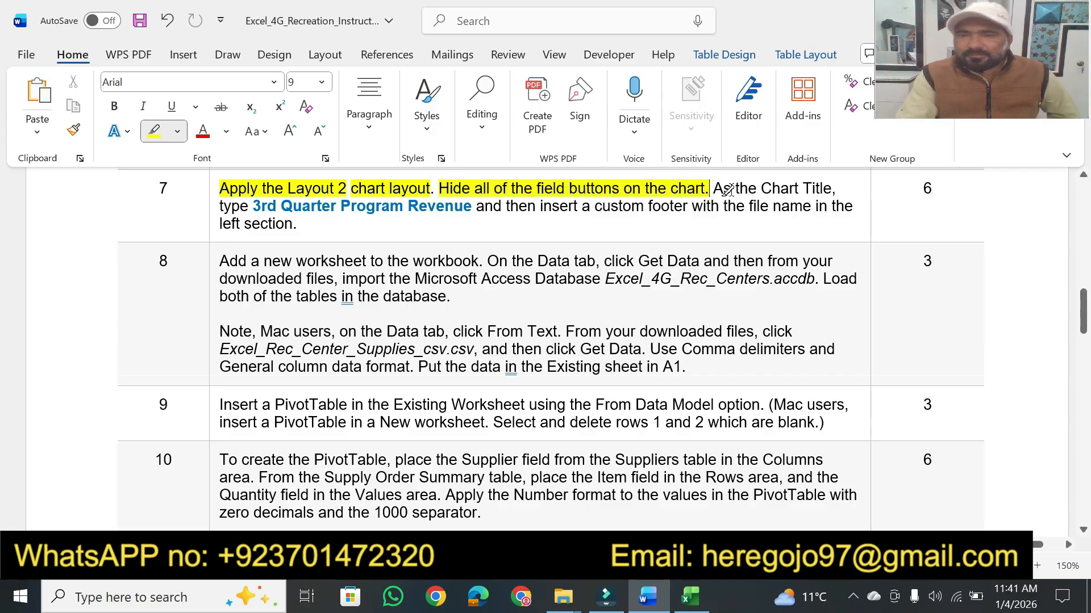
drag(727, 188, 832, 189)
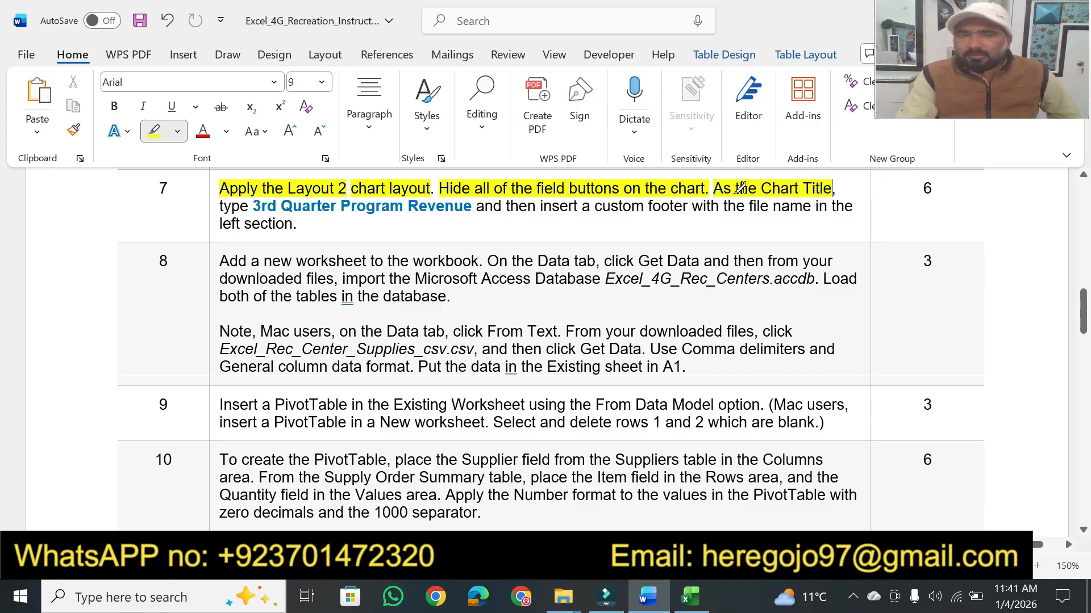
drag(240, 203, 472, 206)
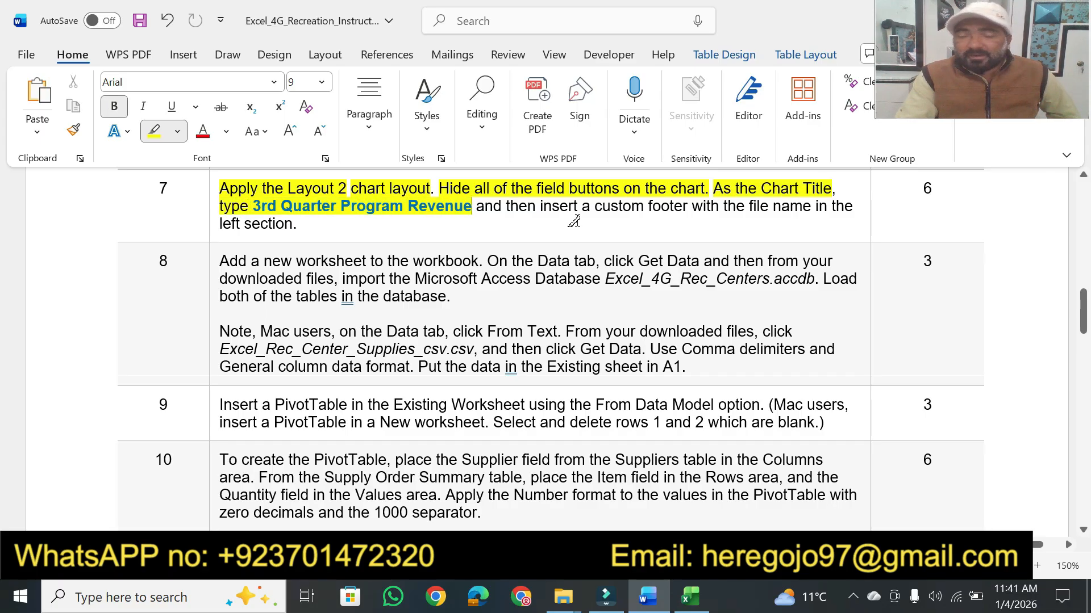
drag(538, 206, 812, 206)
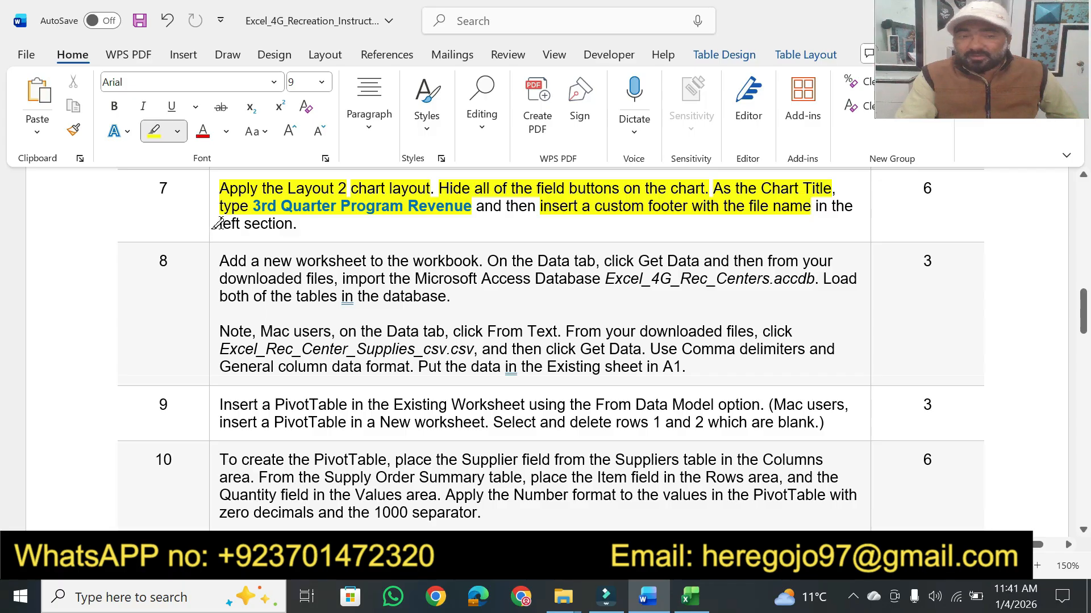
drag(218, 225, 294, 226)
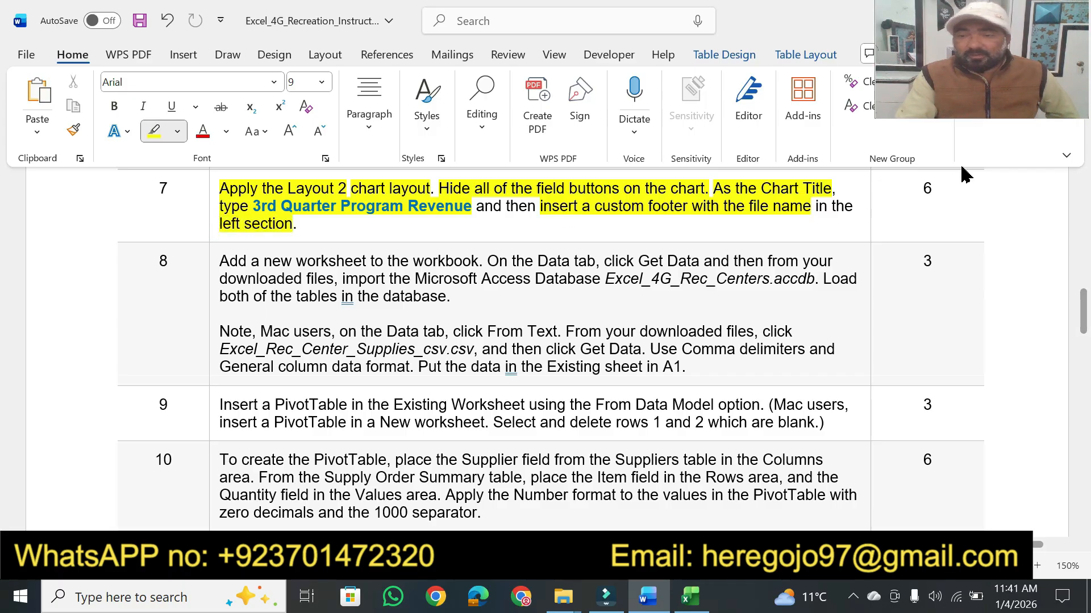
drag(923, 190, 932, 190)
drag(1082, 310, 1085, 221)
click(1084, 176)
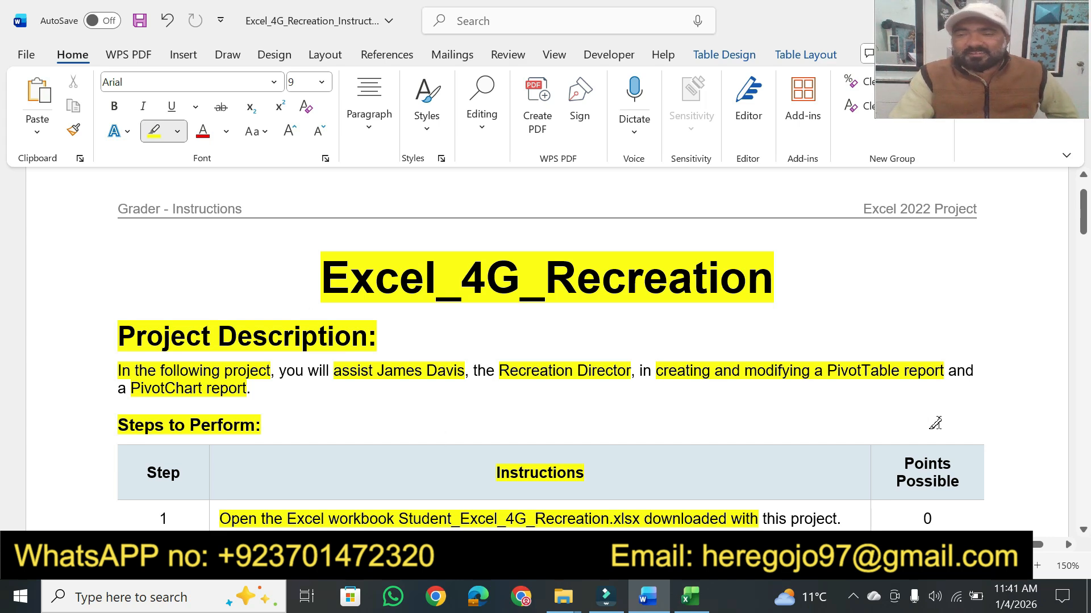
mouse_move(1083, 230)
mouse_down()
mouse_move(1073, 329)
mouse_move(1084, 329)
mouse_move(1086, 375)
mouse_move(1082, 211)
mouse_move(1082, 227)
mouse_up()
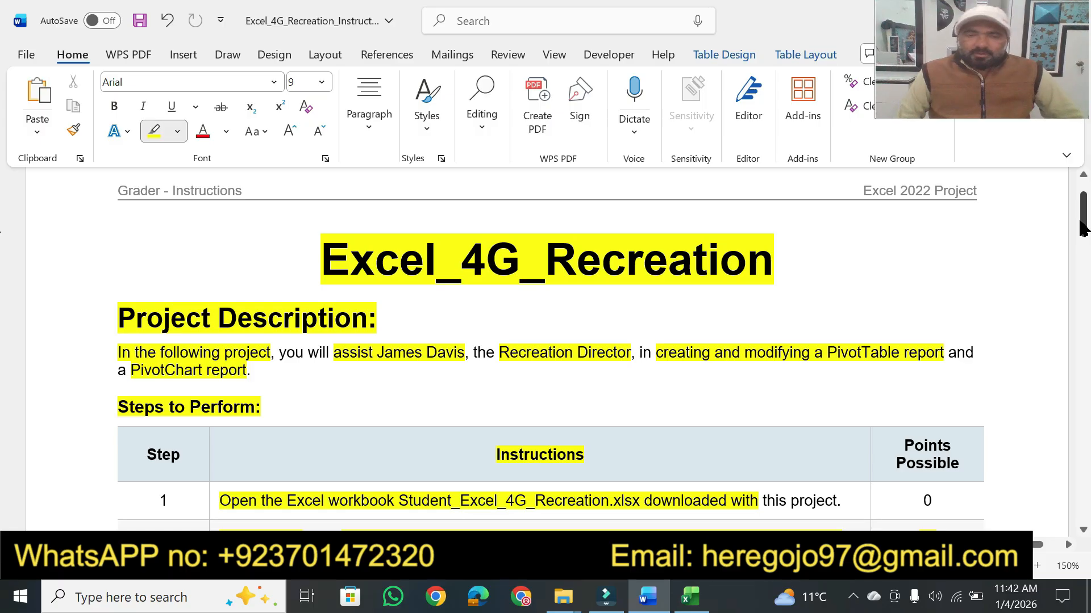